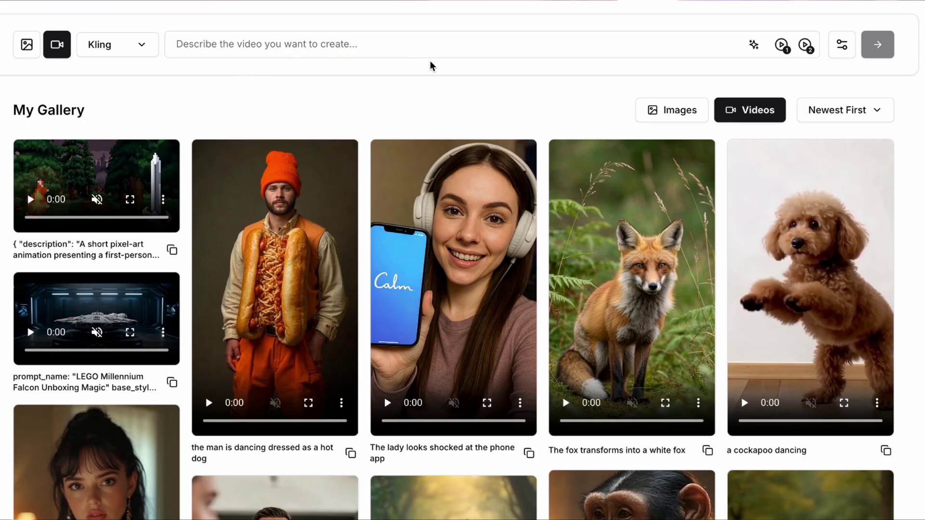
Switch video generation to VEO3 PRO and paste the pixel-art torch-and-sword JSON prompt
{"action": "left_click", "coordinate": [126, 50]}
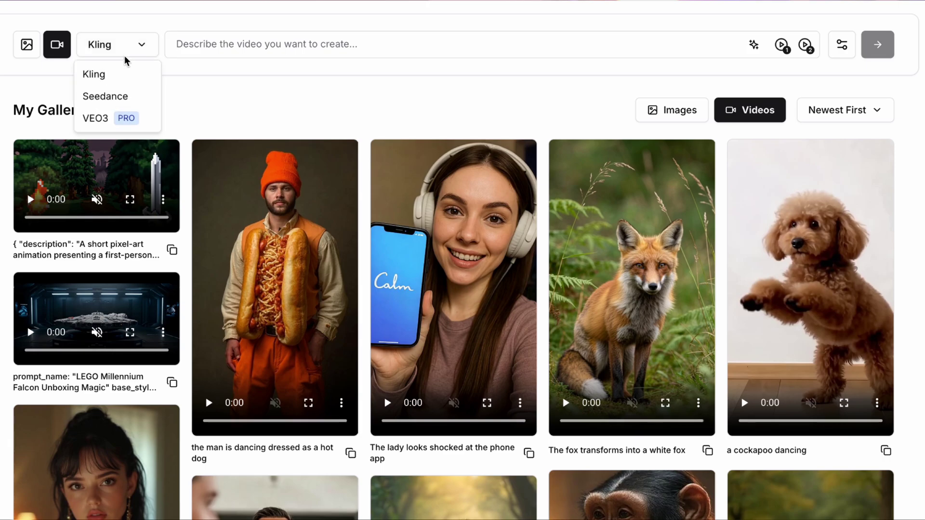
{"action": "left_click", "coordinate": [125, 119]}
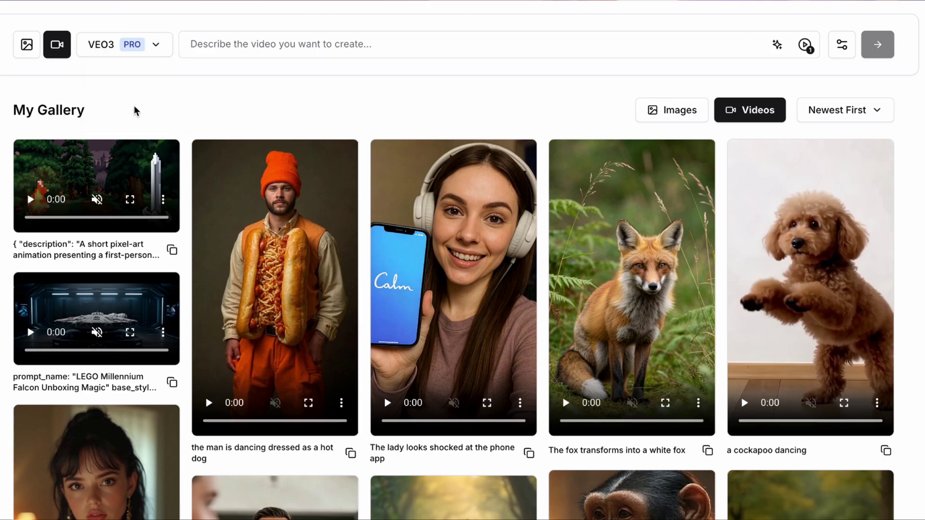
{"action": "left_click", "coordinate": [258, 47]}
{"action": "key", "text": "ctrl+v"}
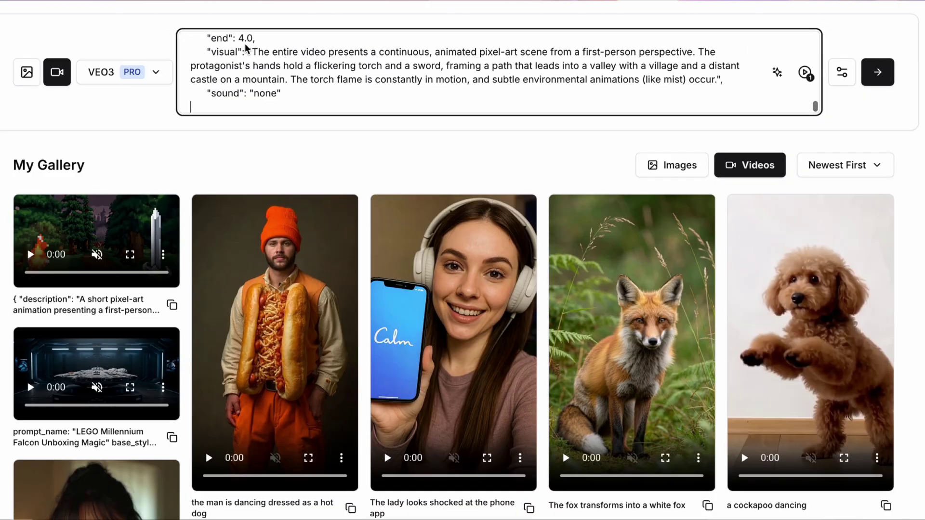
Scroll through the pasted pixel-art JSON prompt to review all of its sections
{"action": "scroll", "coordinate": [312, 77], "scroll_direction": "up", "scroll_amount": 15}
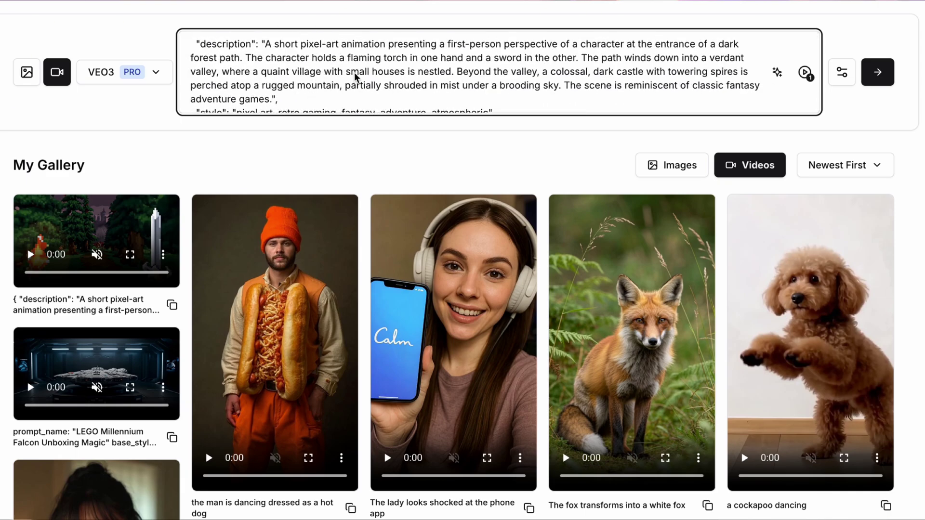
{"action": "scroll", "coordinate": [355, 76], "scroll_direction": "down", "scroll_amount": 2}
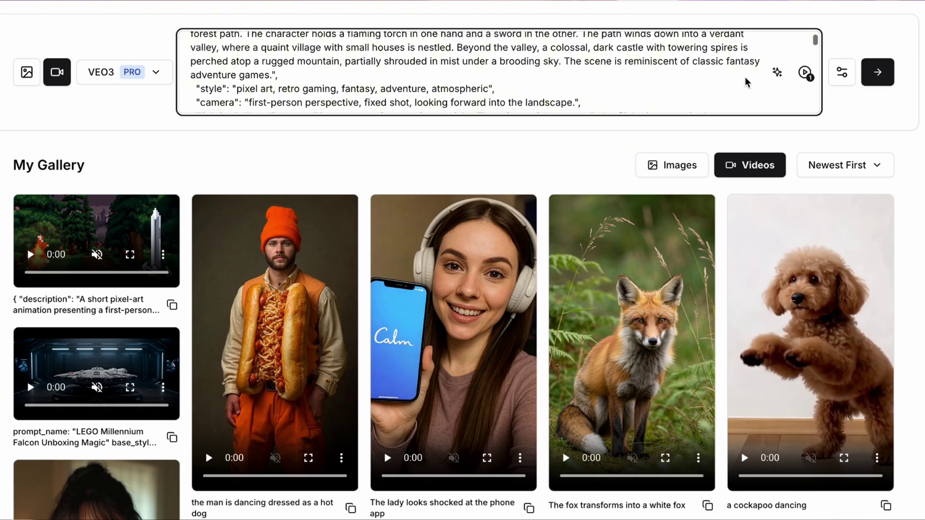
{"action": "scroll", "coordinate": [745, 82], "scroll_direction": "down", "scroll_amount": 2}
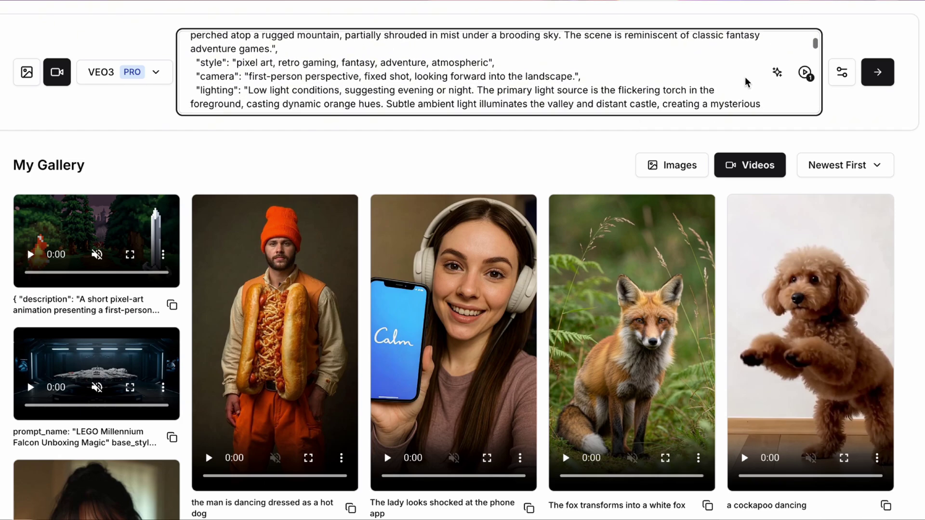
{"action": "scroll", "coordinate": [746, 82], "scroll_direction": "down", "scroll_amount": 1}
{"action": "scroll", "coordinate": [745, 82], "scroll_direction": "down", "scroll_amount": 2}
{"action": "scroll", "coordinate": [746, 82], "scroll_direction": "down", "scroll_amount": 3}
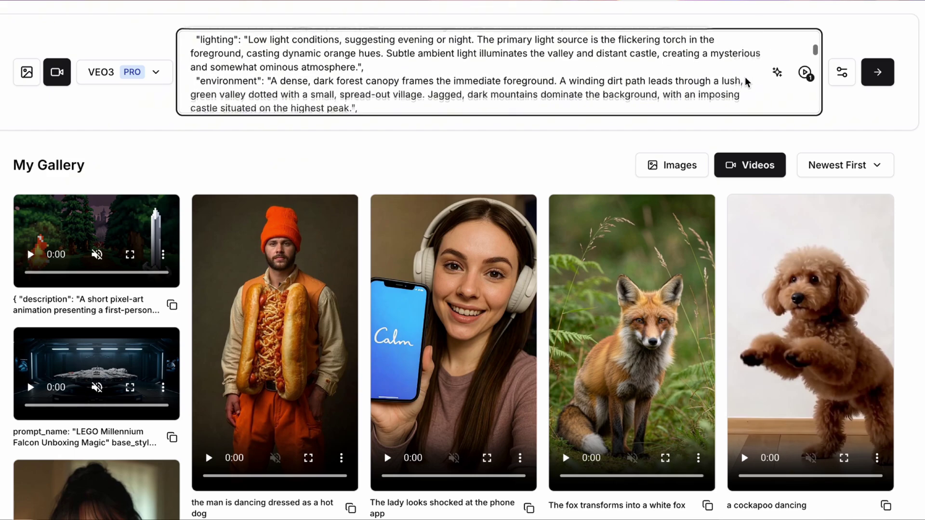
{"action": "scroll", "coordinate": [746, 82], "scroll_direction": "down", "scroll_amount": 2}
{"action": "scroll", "coordinate": [745, 82], "scroll_direction": "down", "scroll_amount": 5}
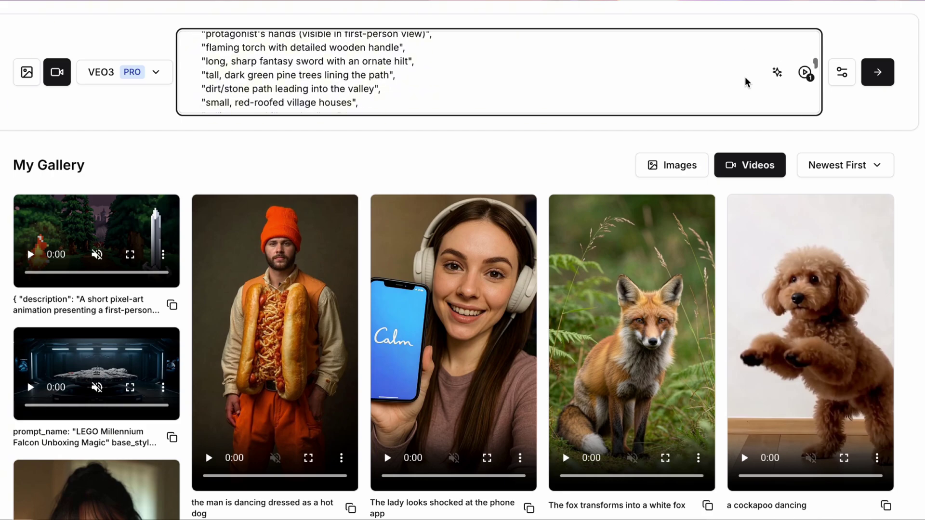
{"action": "scroll", "coordinate": [745, 82], "scroll_direction": "down", "scroll_amount": 8}
{"action": "scroll", "coordinate": [745, 82], "scroll_direction": "down", "scroll_amount": 8}
{"action": "scroll", "coordinate": [746, 82], "scroll_direction": "down", "scroll_amount": 6}
{"action": "scroll", "coordinate": [746, 82], "scroll_direction": "down", "scroll_amount": 1}
{"action": "left_click", "coordinate": [880, 73]}
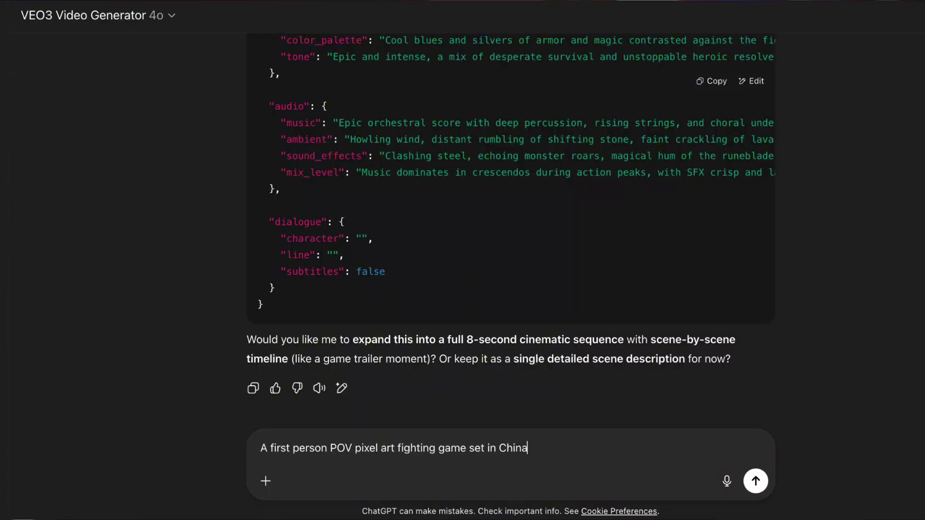
Send the request for a first-person pixel-art fighting game set in China
{"action": "left_click", "coordinate": [756, 484]}
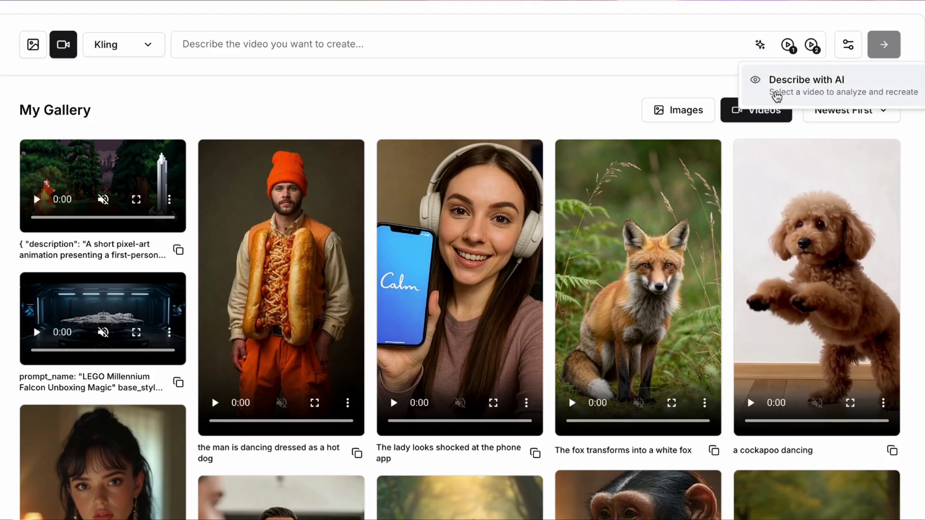
Have AI analyze the pixel-art forest gallery video and write its JSON description
{"action": "left_click", "coordinate": [816, 96]}
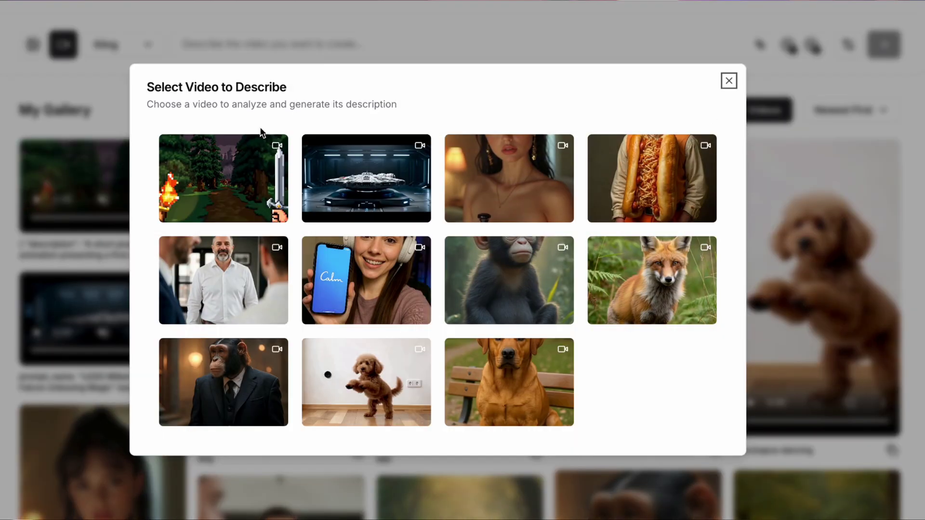
{"action": "left_click", "coordinate": [229, 179]}
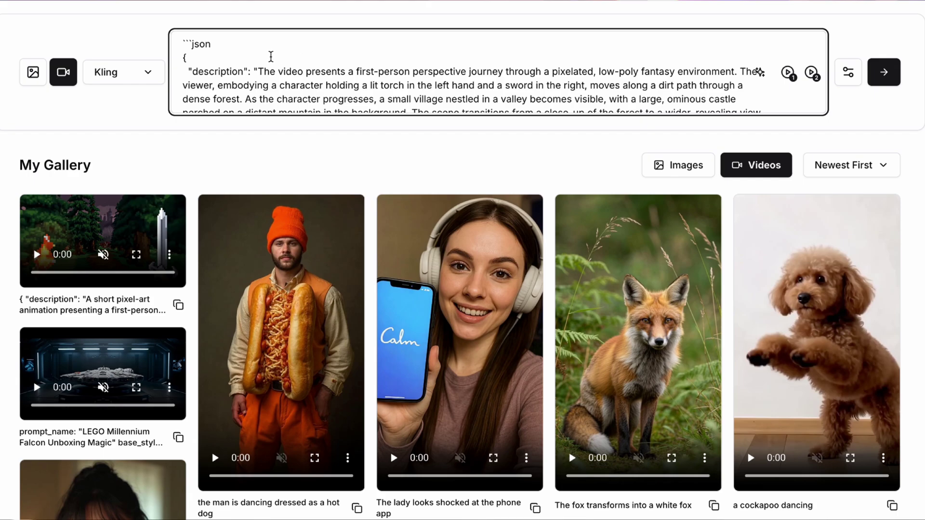
{"action": "scroll", "coordinate": [686, 41], "scroll_direction": "down", "scroll_amount": 5}
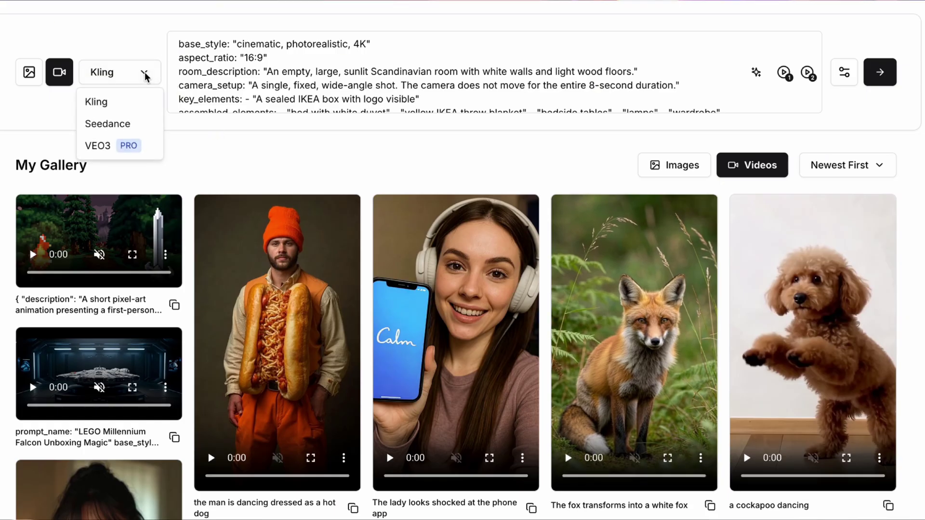
Switch the model to VEO3 PRO and start reviewing the IKEA-box room prompt
{"action": "left_click", "coordinate": [111, 145]}
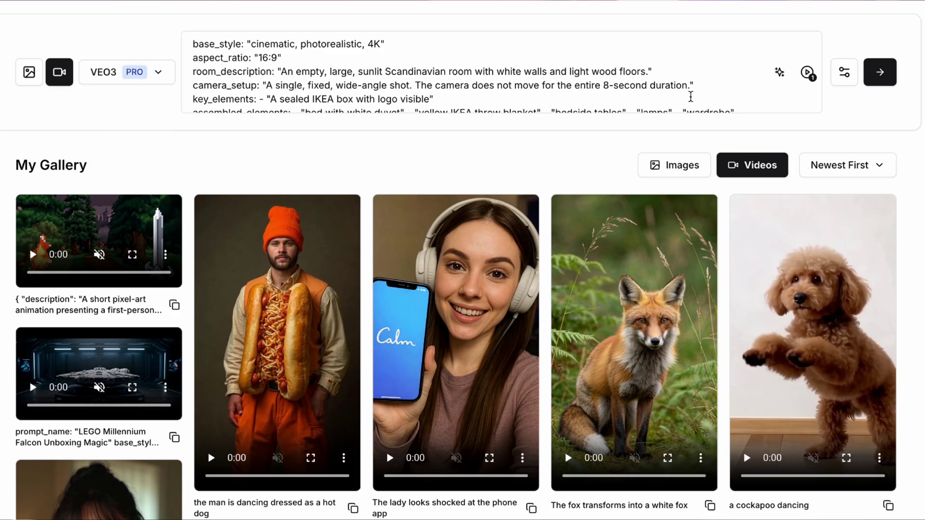
{"action": "left_click", "coordinate": [768, 91]}
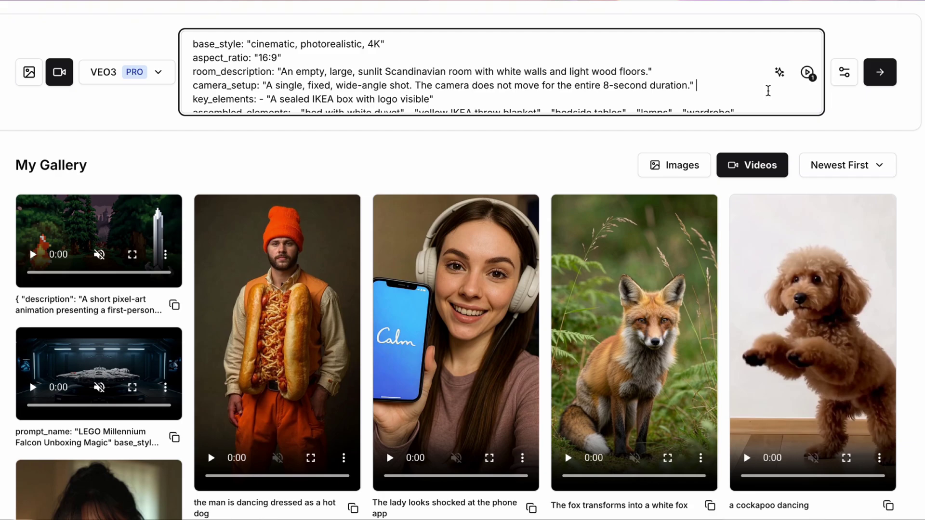
{"action": "scroll", "coordinate": [768, 91], "scroll_direction": "down", "scroll_amount": 1}
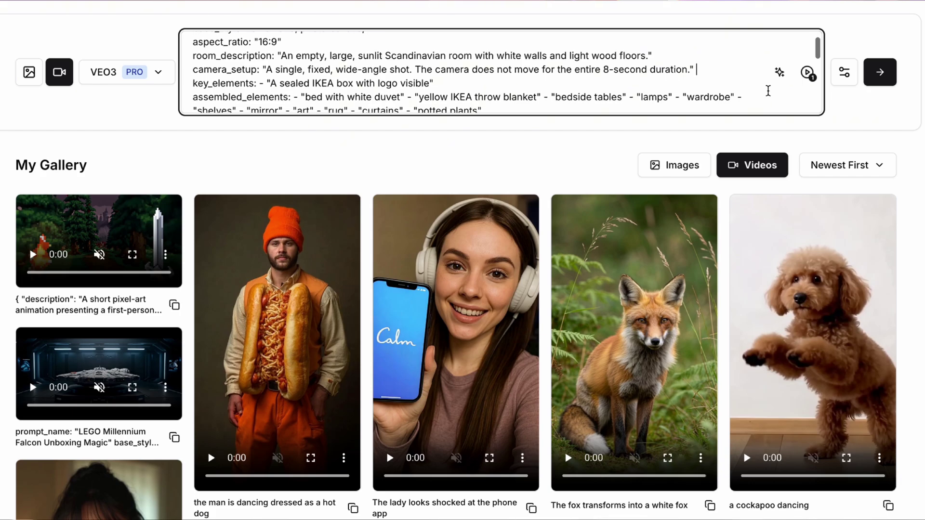
{"action": "scroll", "coordinate": [768, 91], "scroll_direction": "down", "scroll_amount": 1}
{"action": "scroll", "coordinate": [769, 91], "scroll_direction": "down", "scroll_amount": 1}
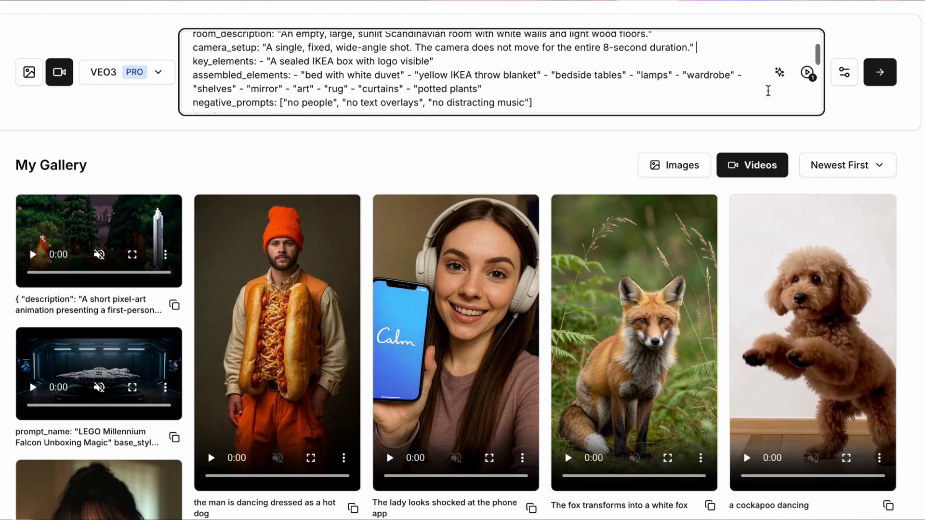
{"action": "scroll", "coordinate": [769, 91], "scroll_direction": "down", "scroll_amount": 1}
{"action": "scroll", "coordinate": [769, 91], "scroll_direction": "down", "scroll_amount": 2}
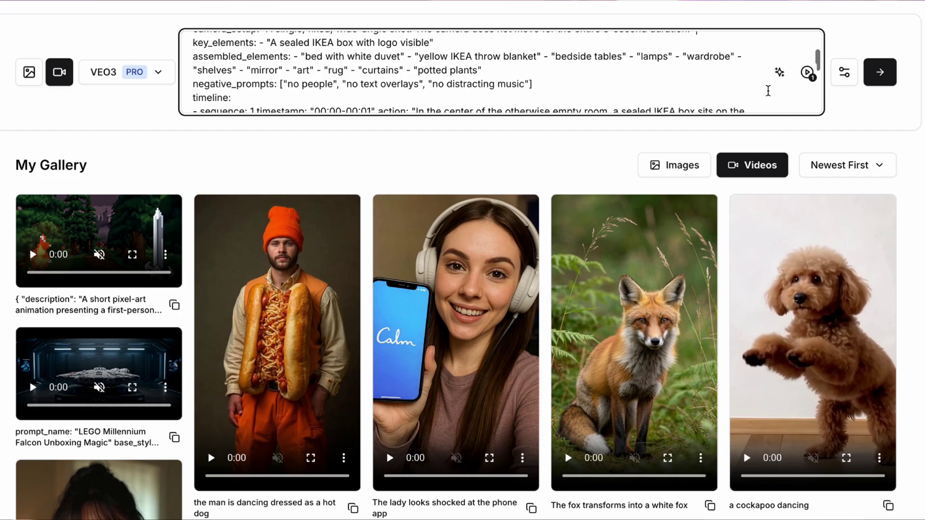
{"action": "scroll", "coordinate": [768, 91], "scroll_direction": "down", "scroll_amount": 2}
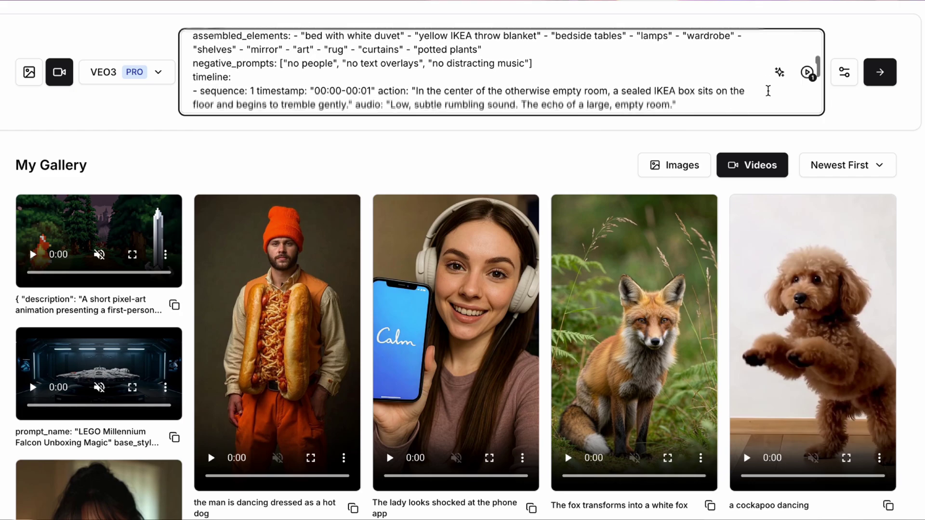
{"action": "scroll", "coordinate": [768, 91], "scroll_direction": "down", "scroll_amount": 2}
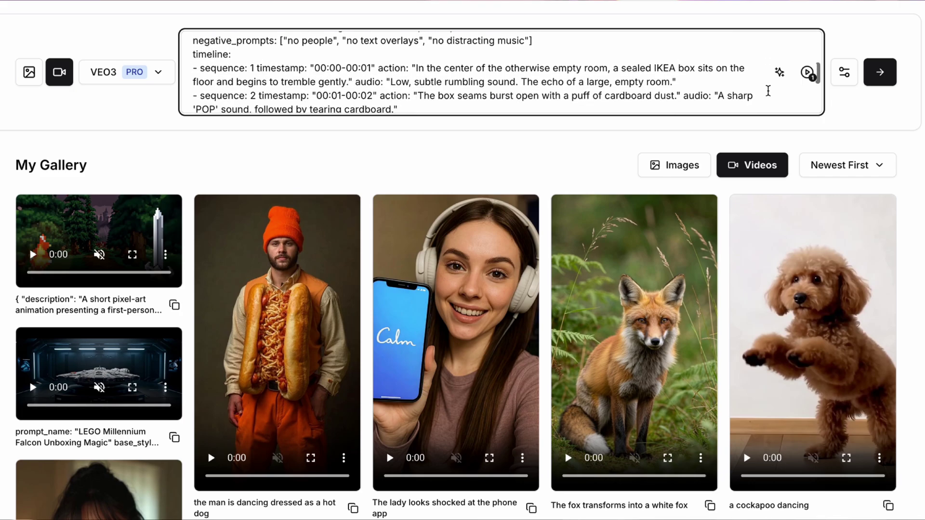
{"action": "scroll", "coordinate": [768, 91], "scroll_direction": "down", "scroll_amount": 1}
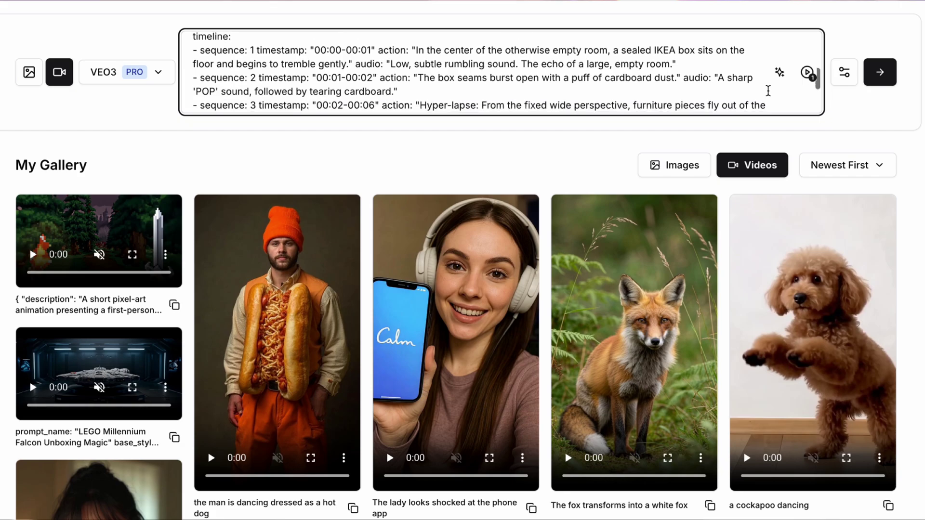
Scroll to the prompt's final sequence and submit the IKEA room video
{"action": "scroll", "coordinate": [769, 91], "scroll_direction": "down", "scroll_amount": 1}
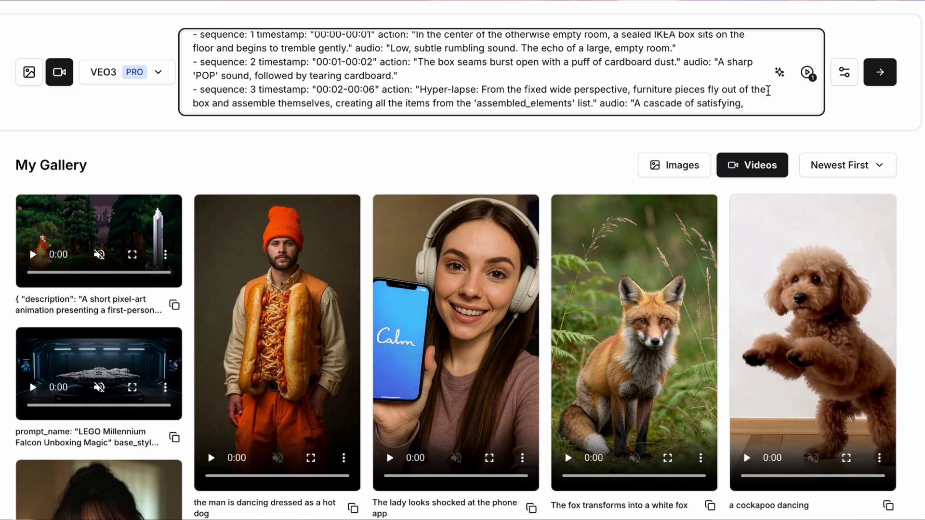
{"action": "scroll", "coordinate": [768, 91], "scroll_direction": "down", "scroll_amount": 1}
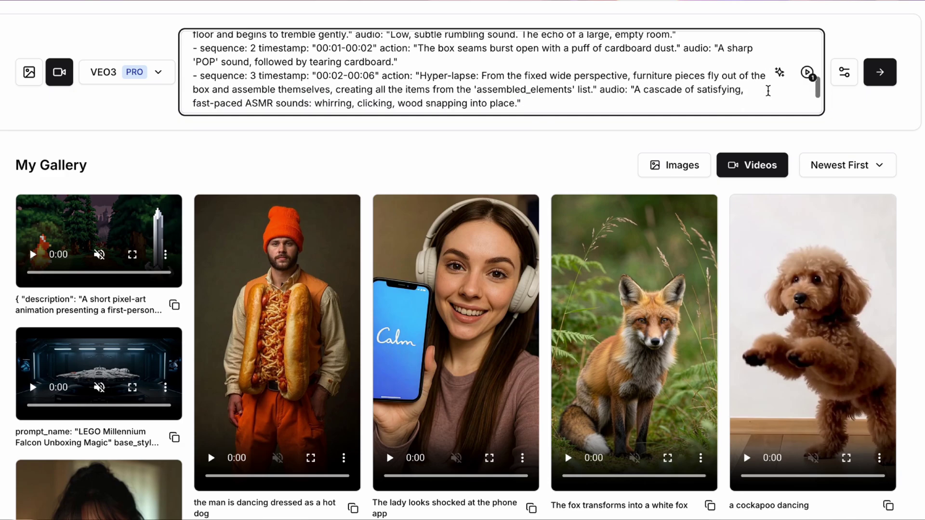
{"action": "scroll", "coordinate": [768, 91], "scroll_direction": "down", "scroll_amount": 2}
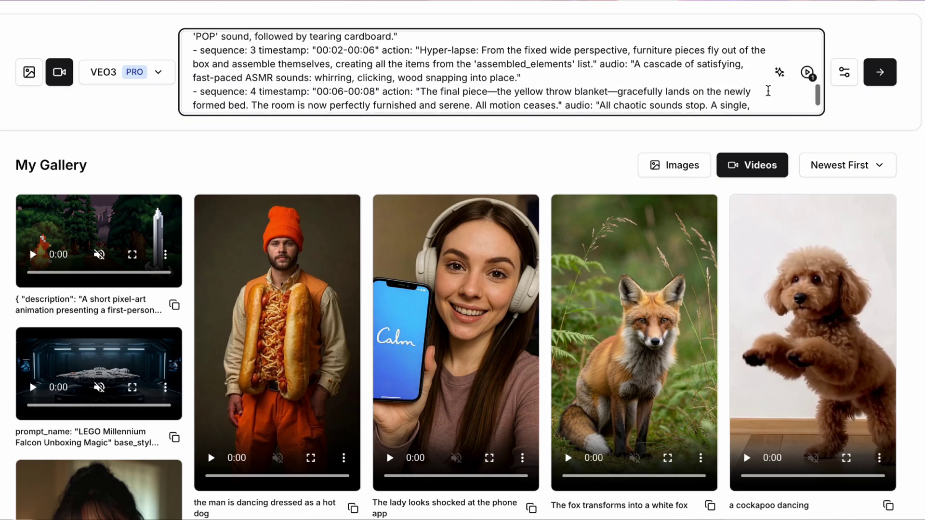
{"action": "scroll", "coordinate": [769, 91], "scroll_direction": "down", "scroll_amount": 1}
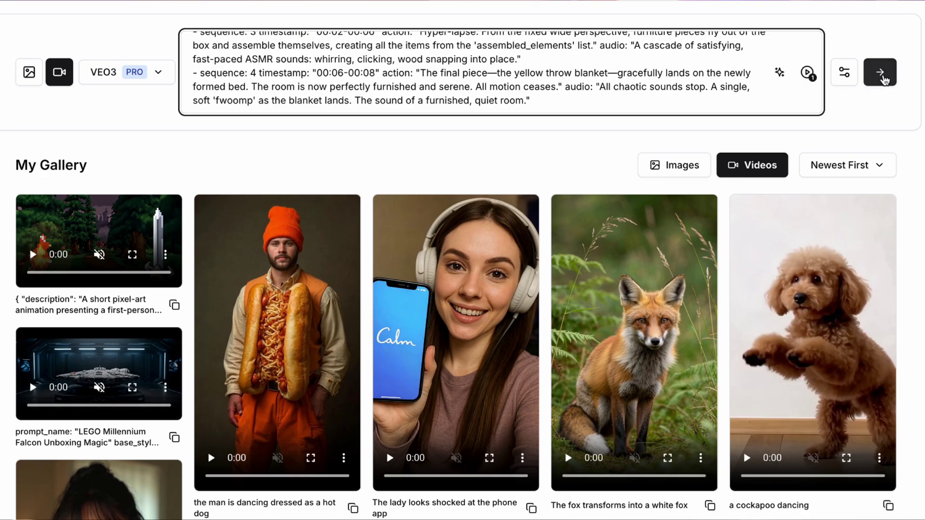
{"action": "left_click", "coordinate": [883, 79]}
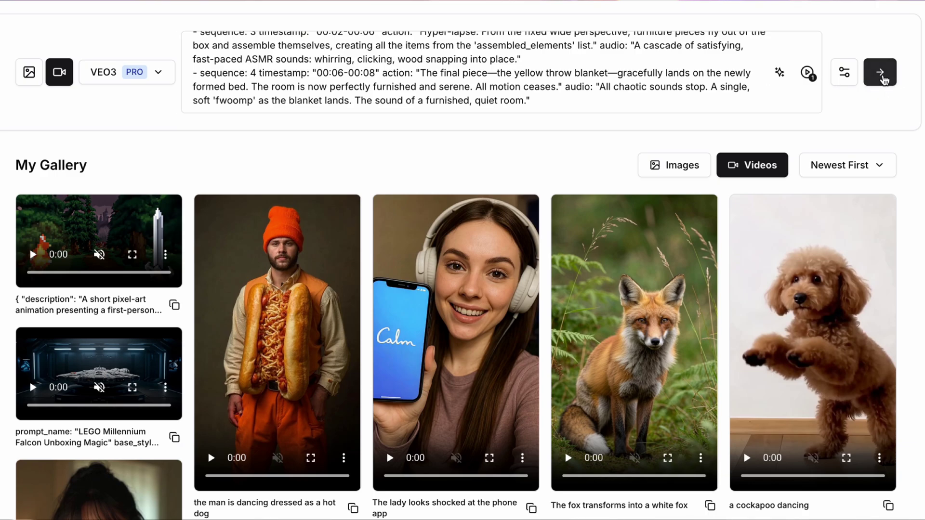
Start generating the IKEA room video
{"action": "left_click", "coordinate": [880, 71]}
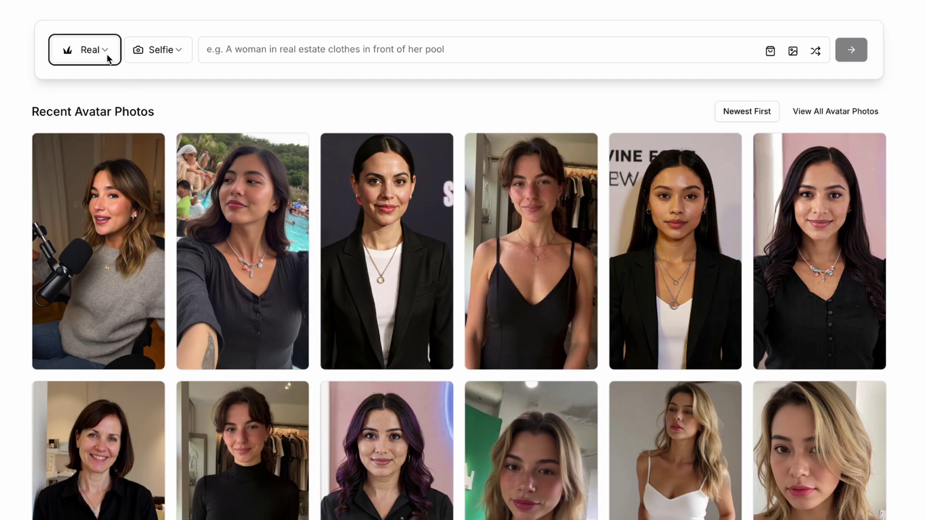
Change the avatar photo model from Real to Clipyard Vibe
{"action": "left_click", "coordinate": [105, 52]}
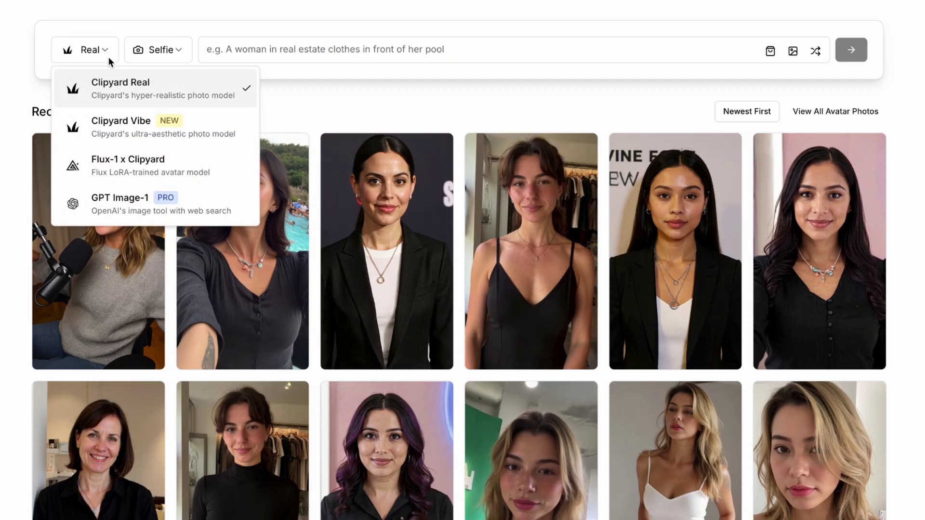
{"action": "left_click", "coordinate": [126, 124]}
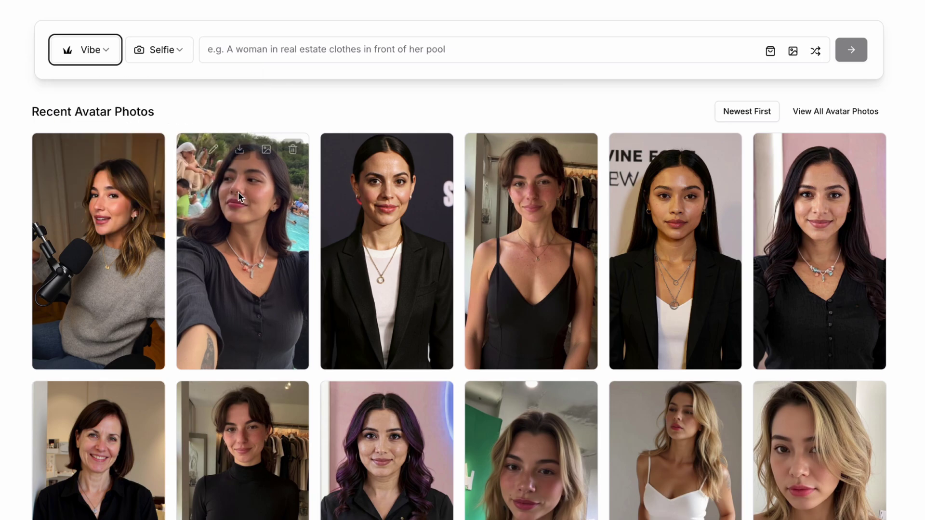
{"action": "mouse_move", "coordinate": [134, 231]}
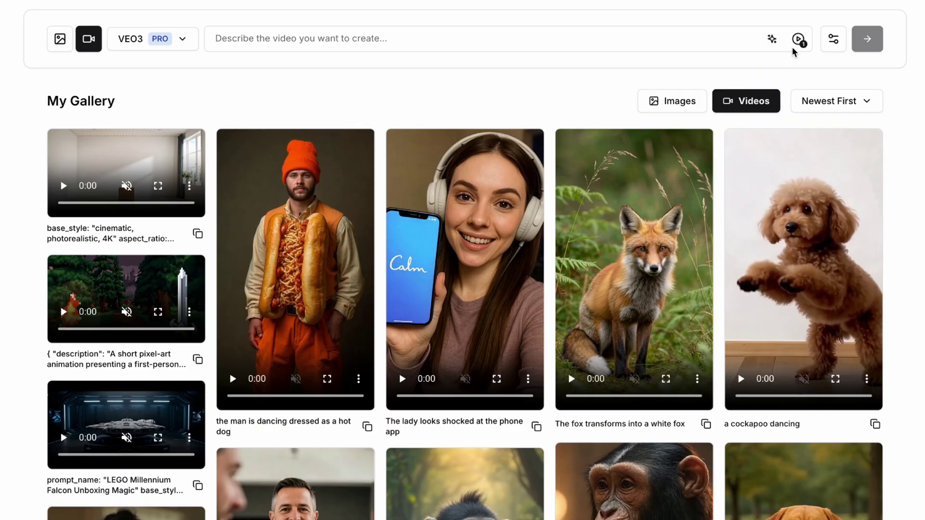
Set the woman's picture as the first frame and paste the Gen Z selfie vlog JSON
{"action": "left_click", "coordinate": [796, 46]}
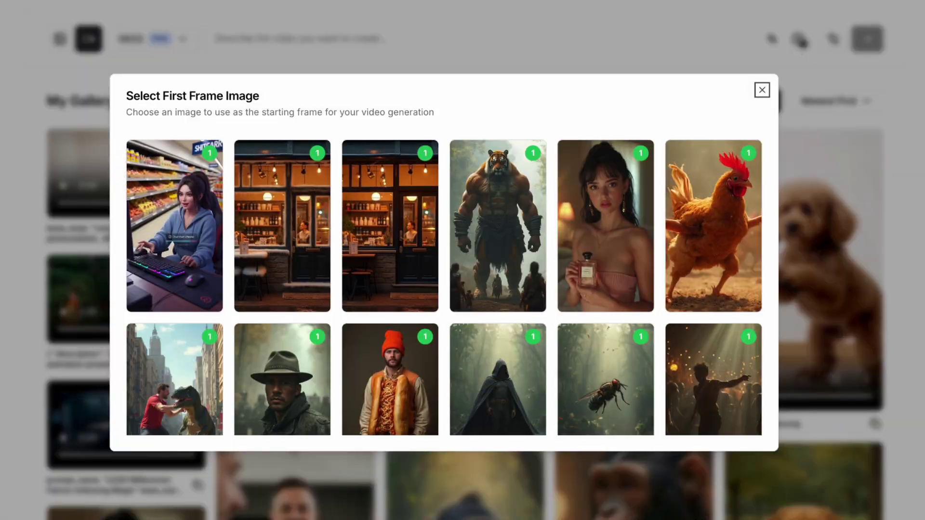
{"action": "left_click", "coordinate": [610, 207]}
{"action": "key", "text": "ctrl+v"}
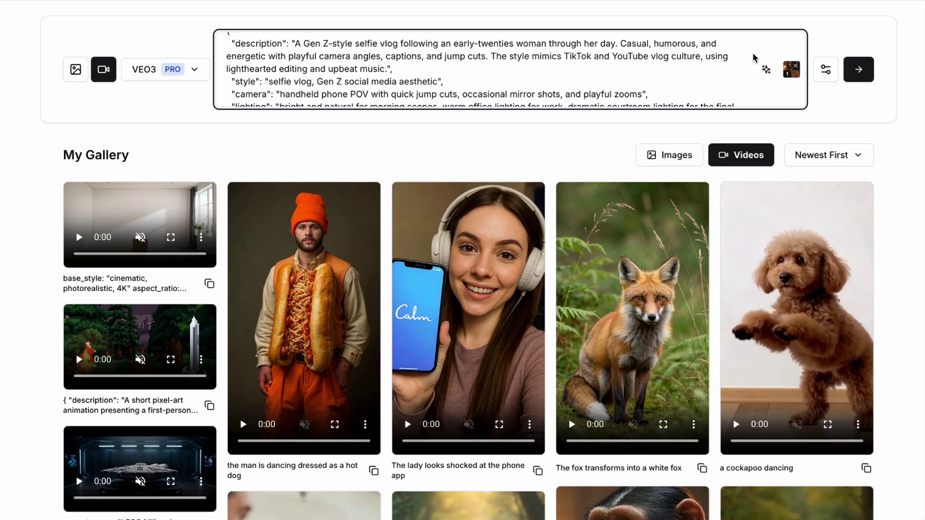
Scroll through the pasted selfie vlog prompt to review it
{"action": "scroll", "coordinate": [757, 48], "scroll_direction": "down", "scroll_amount": 3}
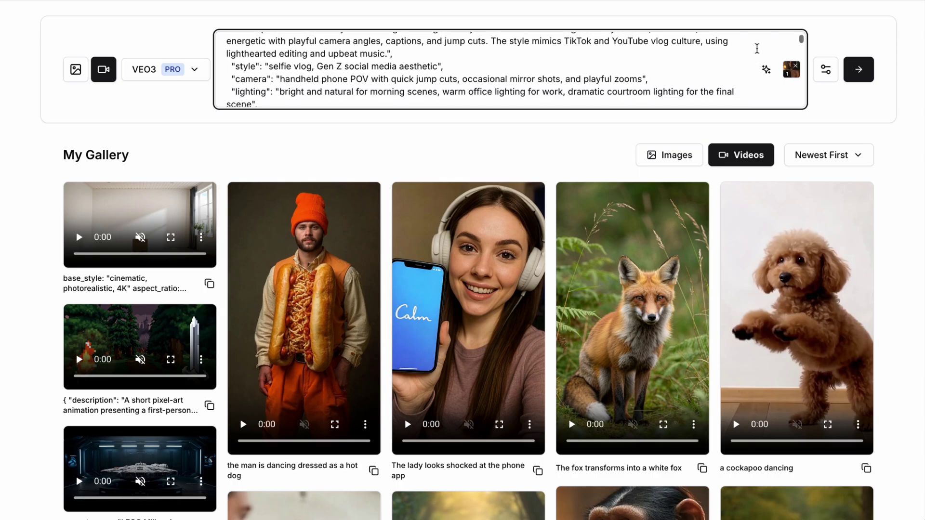
{"action": "scroll", "coordinate": [757, 48], "scroll_direction": "down", "scroll_amount": 3}
{"action": "scroll", "coordinate": [757, 48], "scroll_direction": "down", "scroll_amount": 5}
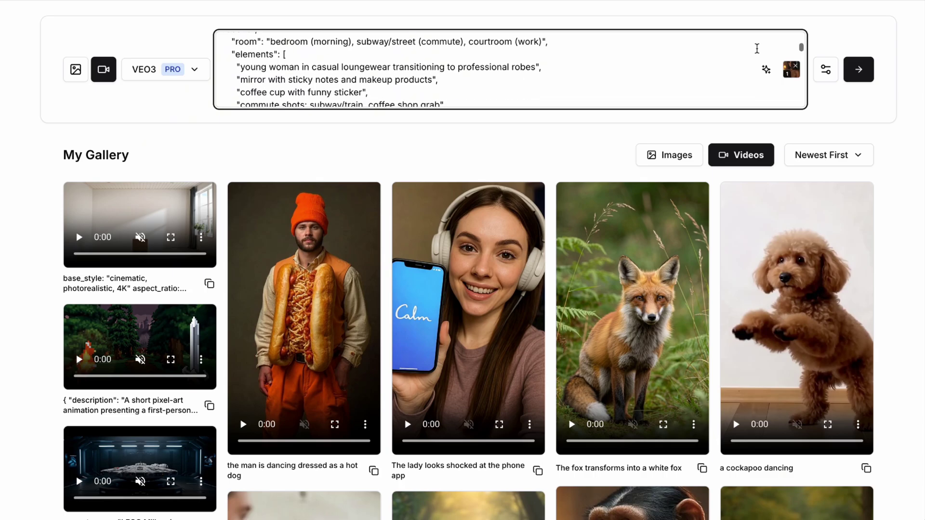
{"action": "scroll", "coordinate": [756, 48], "scroll_direction": "down", "scroll_amount": 5}
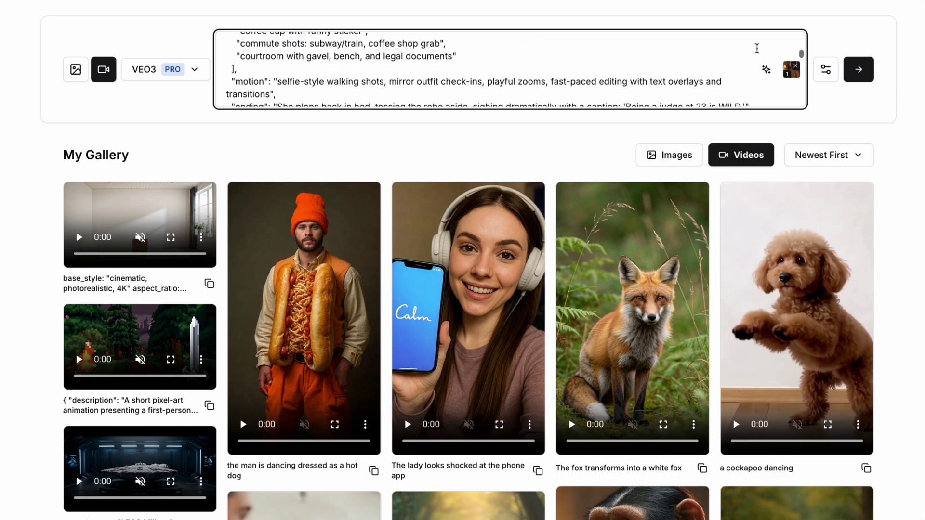
{"action": "scroll", "coordinate": [757, 48], "scroll_direction": "down", "scroll_amount": 3}
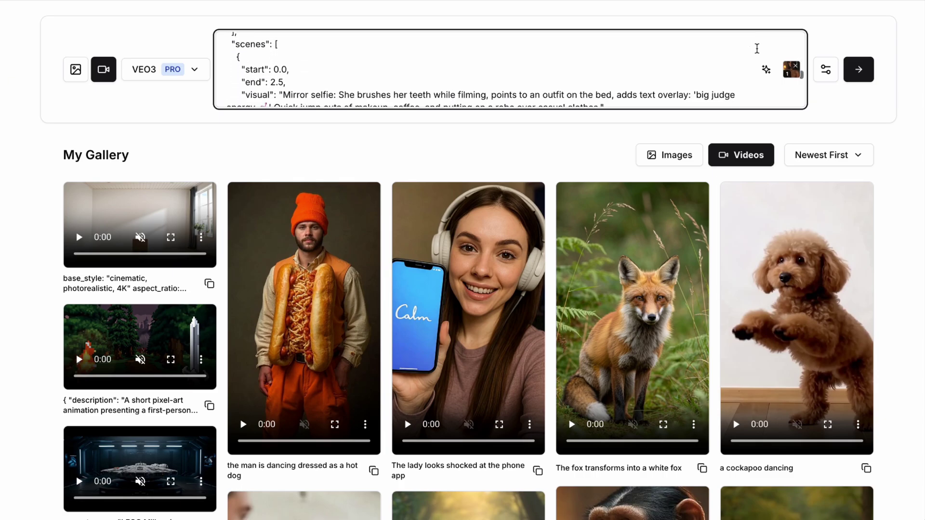
{"action": "scroll", "coordinate": [757, 48], "scroll_direction": "down", "scroll_amount": 2}
{"action": "scroll", "coordinate": [757, 48], "scroll_direction": "down", "scroll_amount": 2}
{"action": "scroll", "coordinate": [756, 48], "scroll_direction": "down", "scroll_amount": 2}
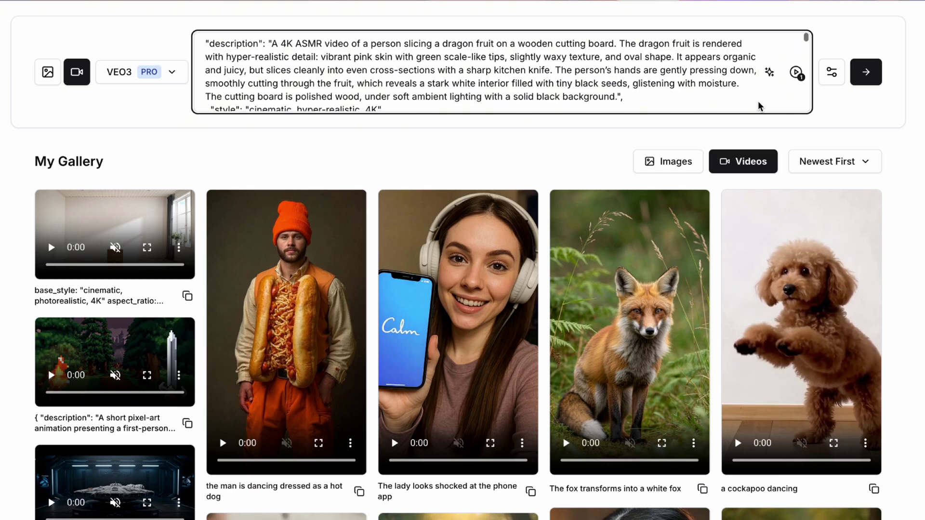
{"action": "scroll", "coordinate": [759, 106], "scroll_direction": "down", "scroll_amount": 2}
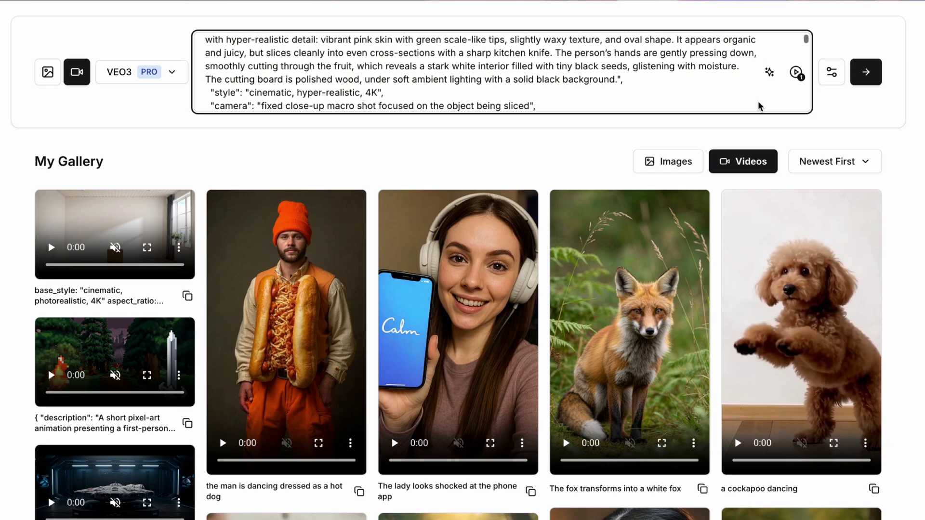
{"action": "scroll", "coordinate": [759, 106], "scroll_direction": "down", "scroll_amount": 1}
{"action": "scroll", "coordinate": [759, 106], "scroll_direction": "down", "scroll_amount": 1}
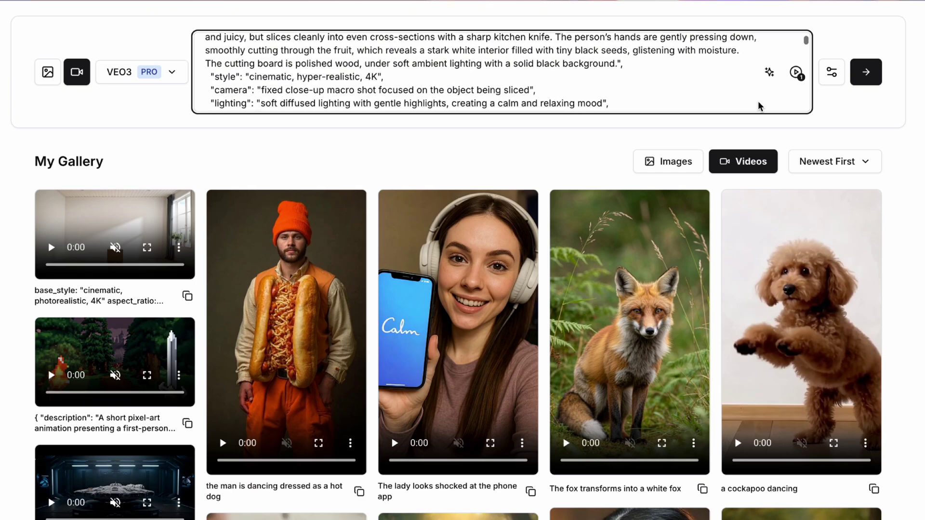
{"action": "scroll", "coordinate": [758, 106], "scroll_direction": "down", "scroll_amount": 1}
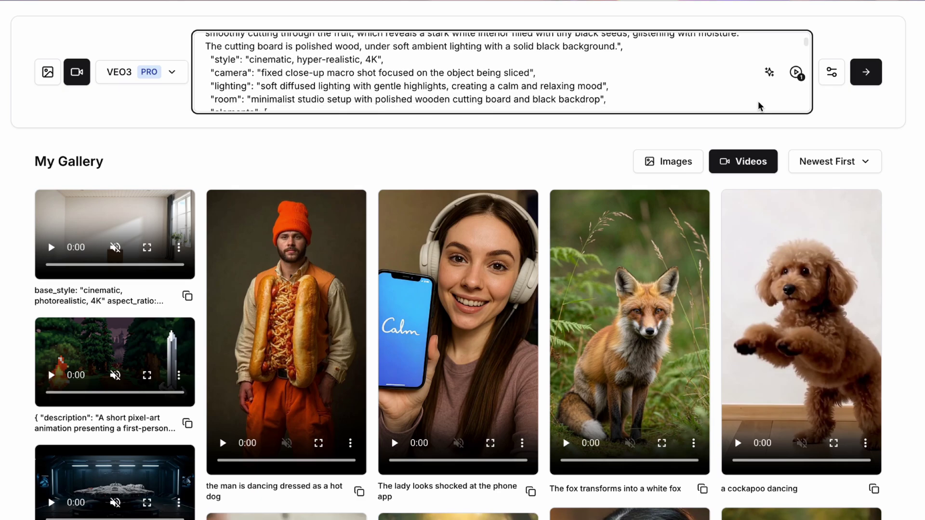
{"action": "scroll", "coordinate": [759, 106], "scroll_direction": "down", "scroll_amount": 1}
{"action": "scroll", "coordinate": [758, 106], "scroll_direction": "down", "scroll_amount": 1}
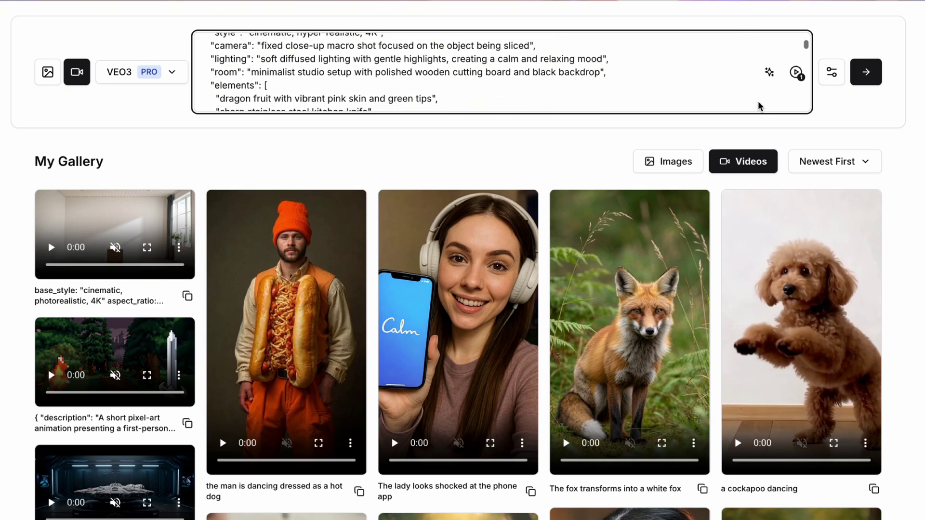
{"action": "scroll", "coordinate": [759, 106], "scroll_direction": "down", "scroll_amount": 3}
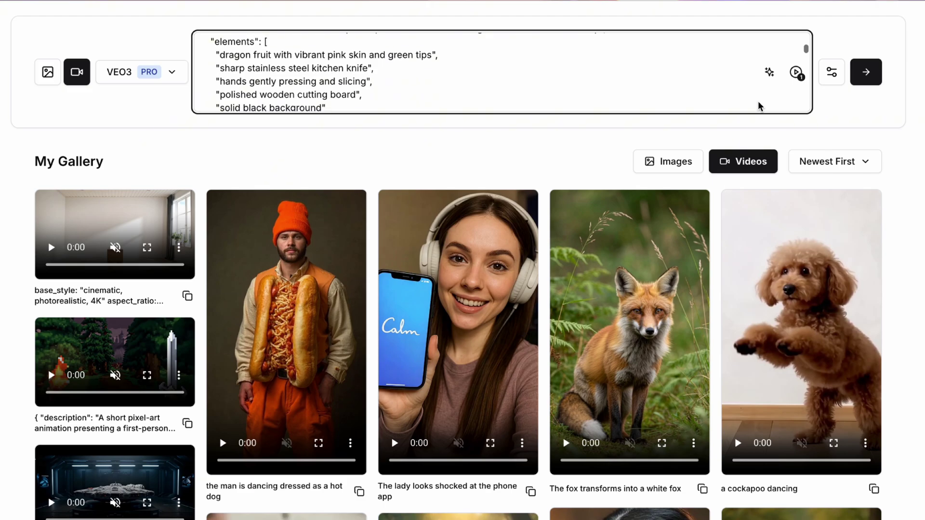
{"action": "scroll", "coordinate": [759, 106], "scroll_direction": "down", "scroll_amount": 4}
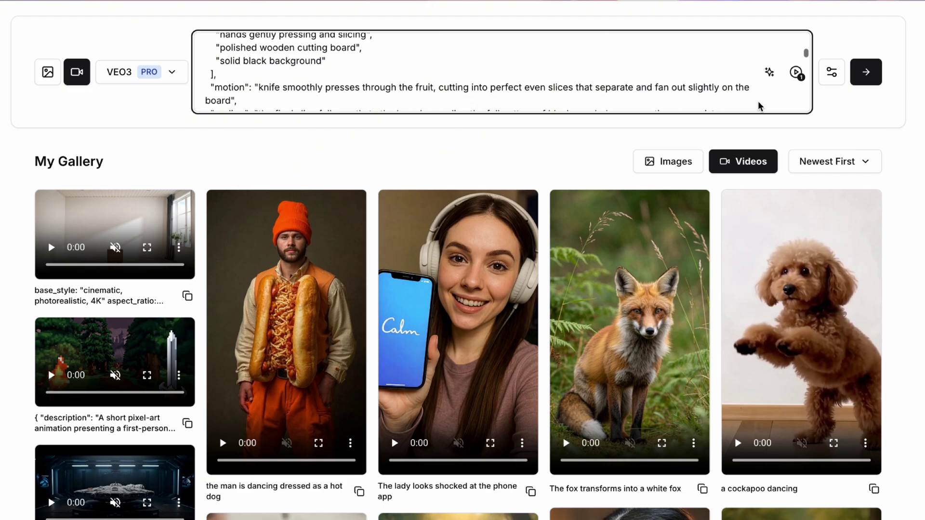
{"action": "scroll", "coordinate": [758, 106], "scroll_direction": "down", "scroll_amount": 2}
{"action": "scroll", "coordinate": [758, 106], "scroll_direction": "down", "scroll_amount": 1}
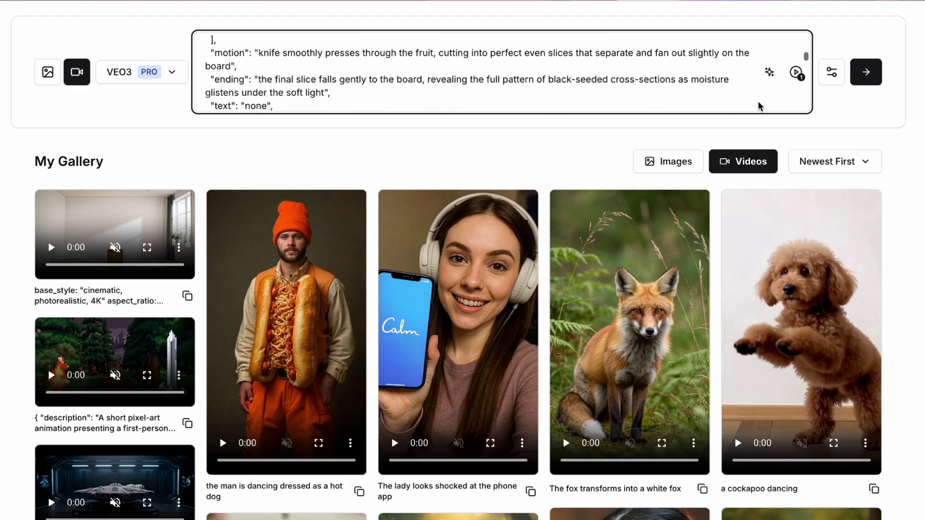
{"action": "scroll", "coordinate": [758, 106], "scroll_direction": "down", "scroll_amount": 1}
{"action": "scroll", "coordinate": [759, 106], "scroll_direction": "down", "scroll_amount": 2}
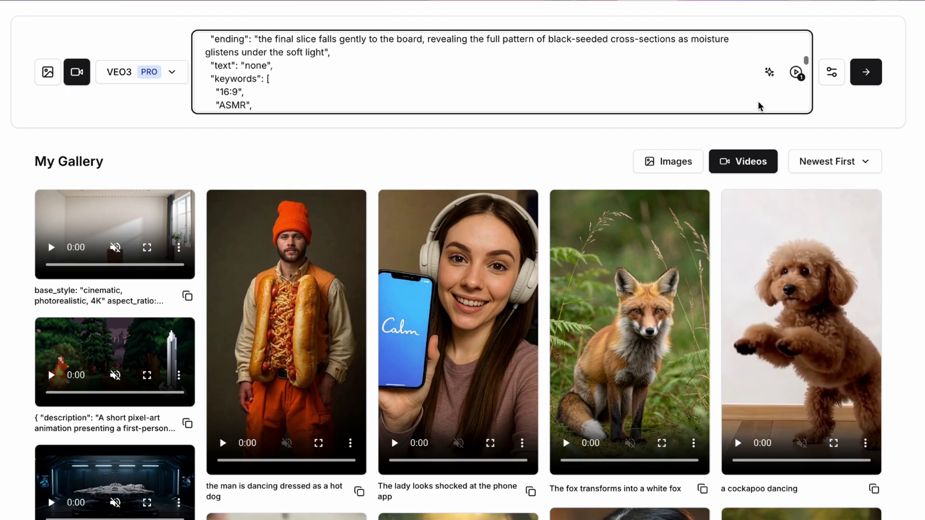
{"action": "scroll", "coordinate": [758, 106], "scroll_direction": "down", "scroll_amount": 2}
{"action": "scroll", "coordinate": [759, 106], "scroll_direction": "down", "scroll_amount": 3}
{"action": "scroll", "coordinate": [759, 106], "scroll_direction": "down", "scroll_amount": 5}
{"action": "scroll", "coordinate": [758, 106], "scroll_direction": "down", "scroll_amount": 4}
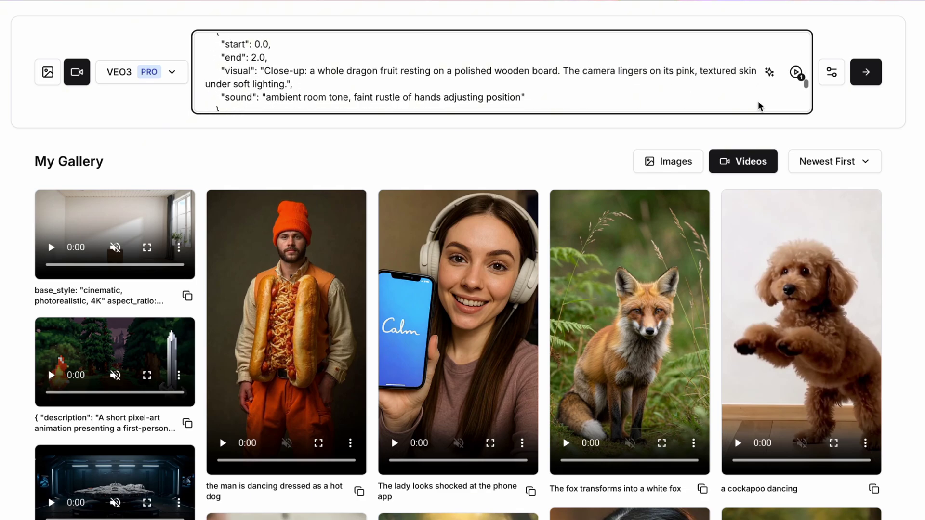
{"action": "scroll", "coordinate": [759, 106], "scroll_direction": "down", "scroll_amount": 5}
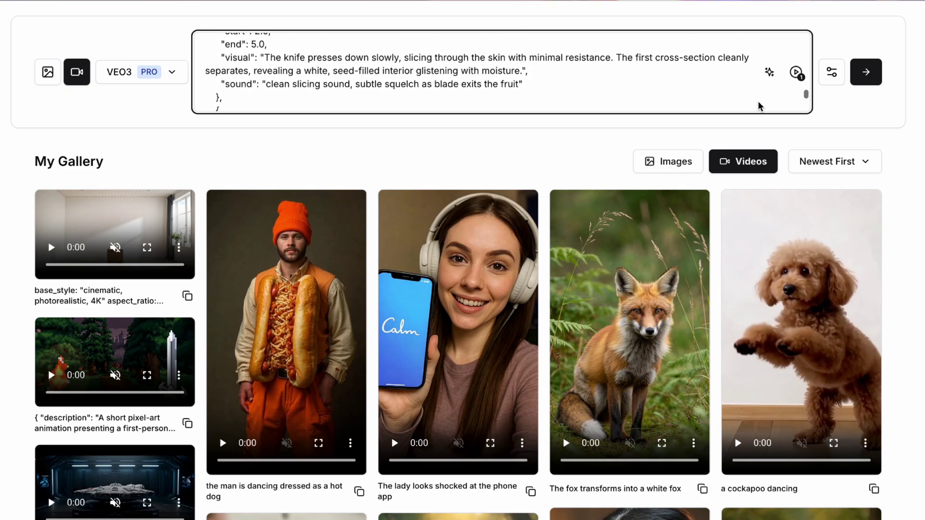
{"action": "scroll", "coordinate": [758, 106], "scroll_direction": "down", "scroll_amount": 4}
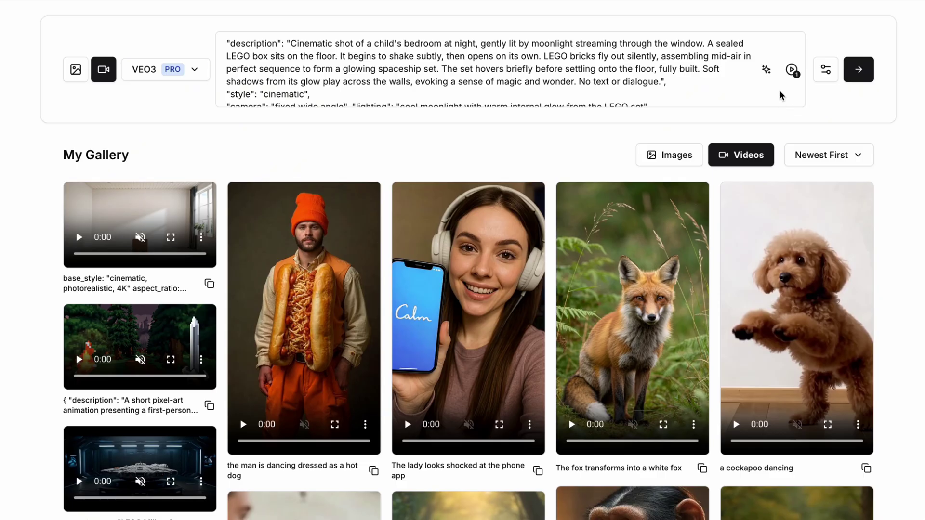
Review the moonlit bedroom LEGO spaceship JSON prompt from top to bottom
{"action": "left_click", "coordinate": [781, 95]}
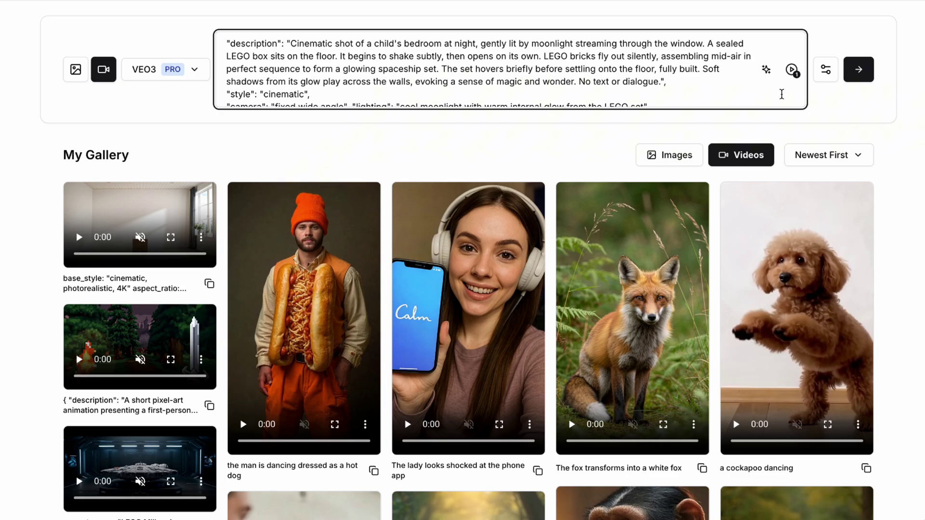
{"action": "scroll", "coordinate": [782, 94], "scroll_direction": "down", "scroll_amount": 1}
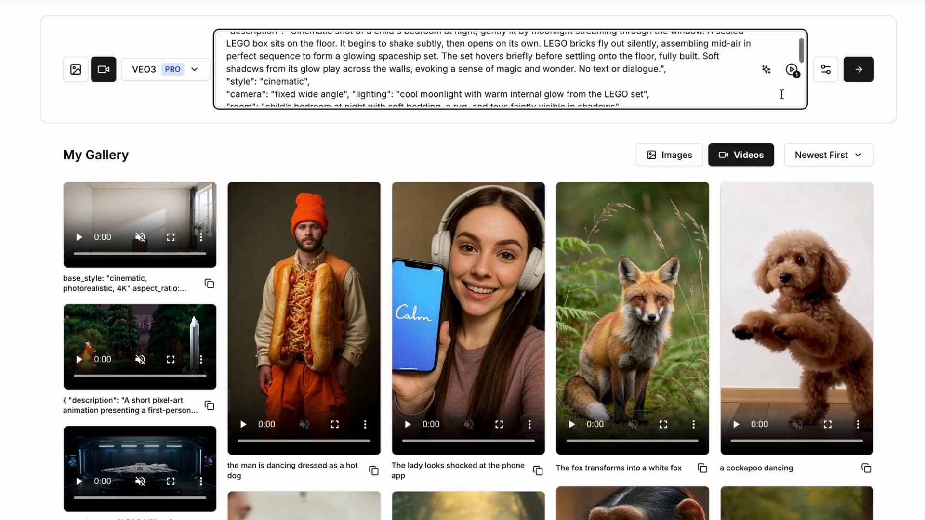
{"action": "scroll", "coordinate": [781, 94], "scroll_direction": "down", "scroll_amount": 2}
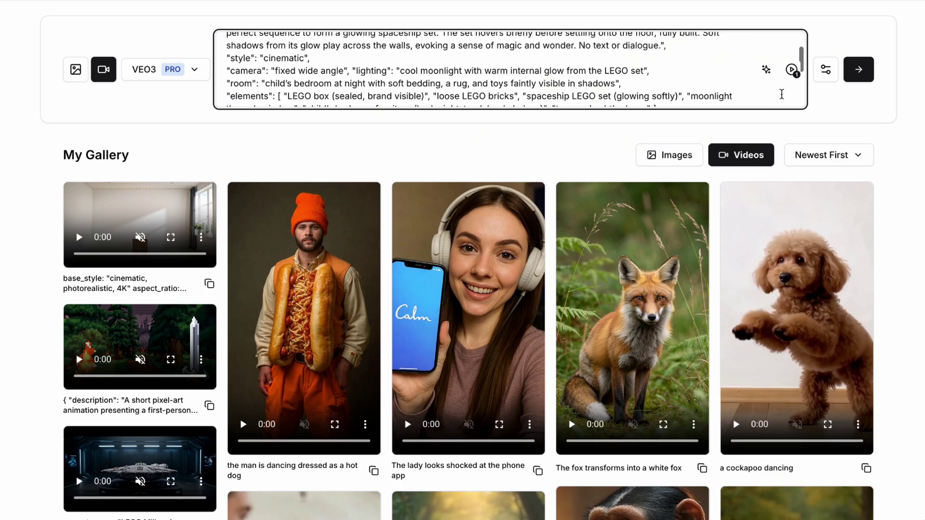
{"action": "scroll", "coordinate": [781, 94], "scroll_direction": "down", "scroll_amount": 1}
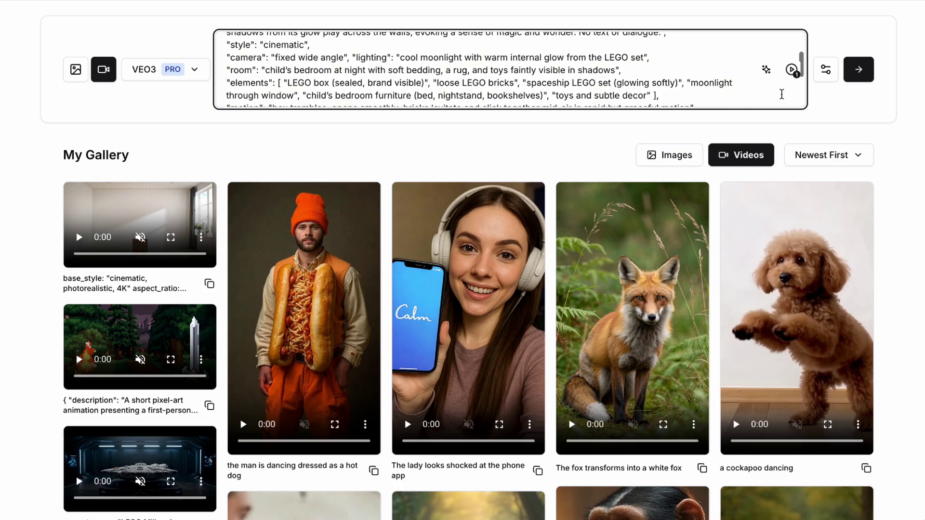
{"action": "scroll", "coordinate": [781, 94], "scroll_direction": "down", "scroll_amount": 1}
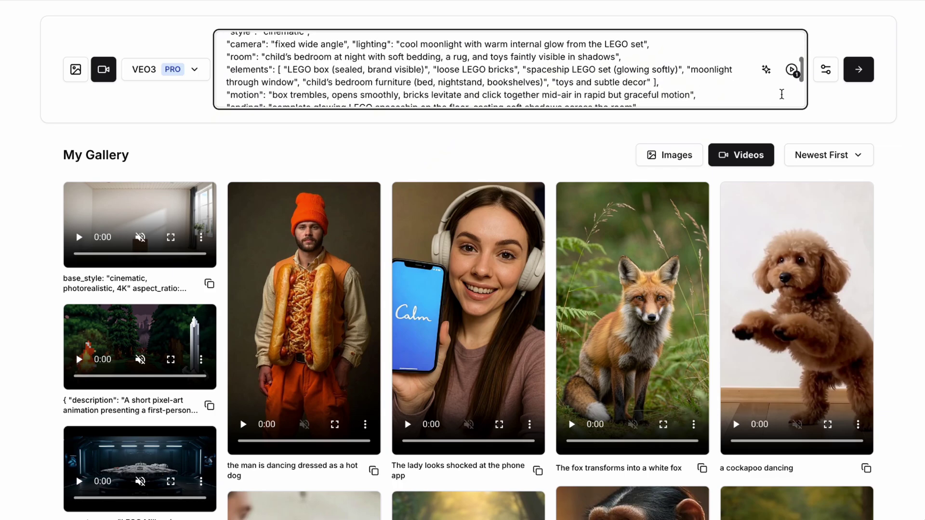
{"action": "scroll", "coordinate": [782, 94], "scroll_direction": "down", "scroll_amount": 1}
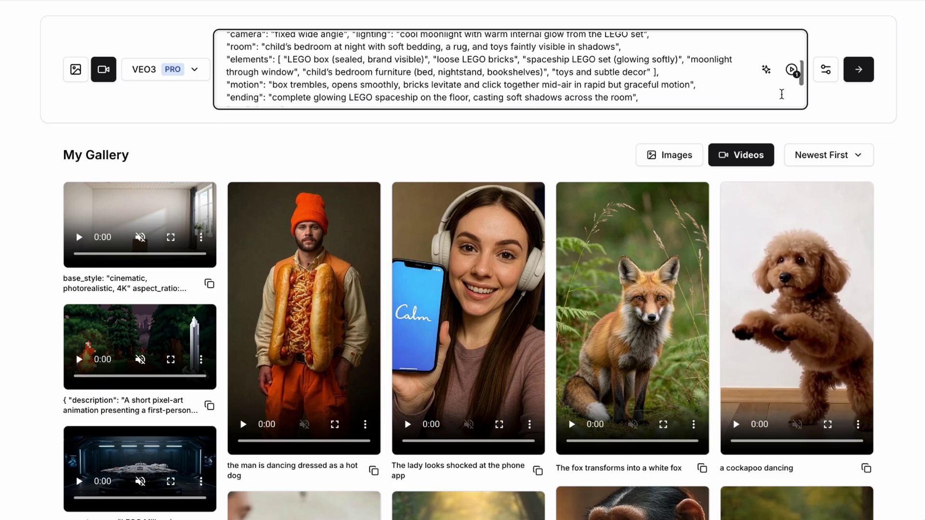
{"action": "scroll", "coordinate": [781, 94], "scroll_direction": "down", "scroll_amount": 1}
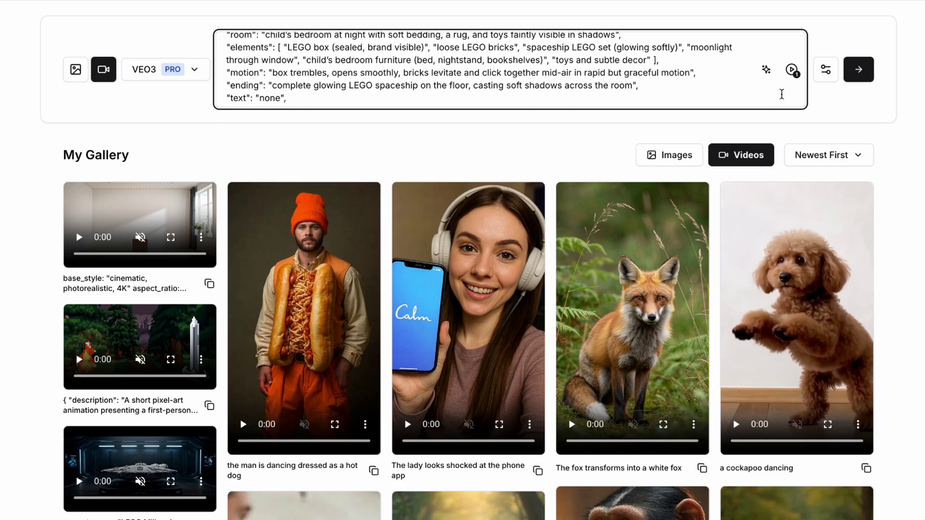
{"action": "scroll", "coordinate": [781, 94], "scroll_direction": "down", "scroll_amount": 1}
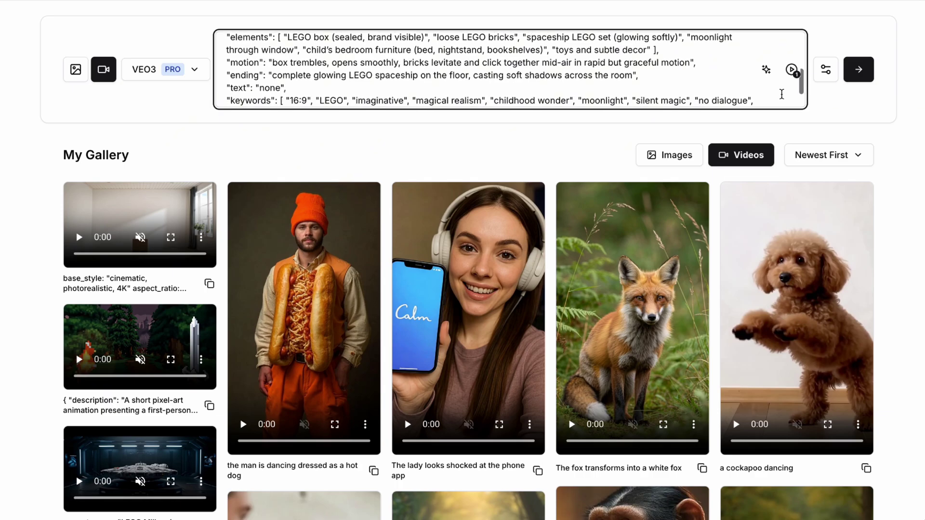
{"action": "scroll", "coordinate": [781, 94], "scroll_direction": "down", "scroll_amount": 1}
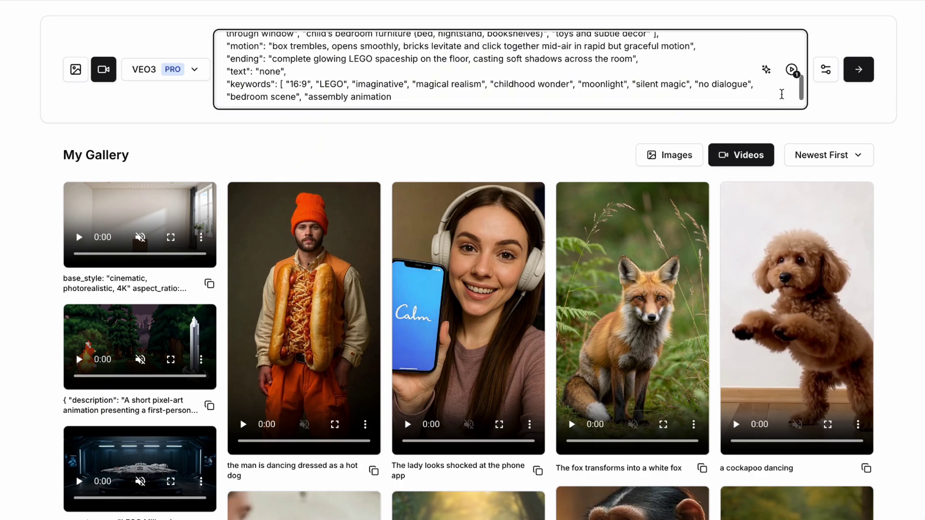
{"action": "scroll", "coordinate": [782, 94], "scroll_direction": "down", "scroll_amount": 1}
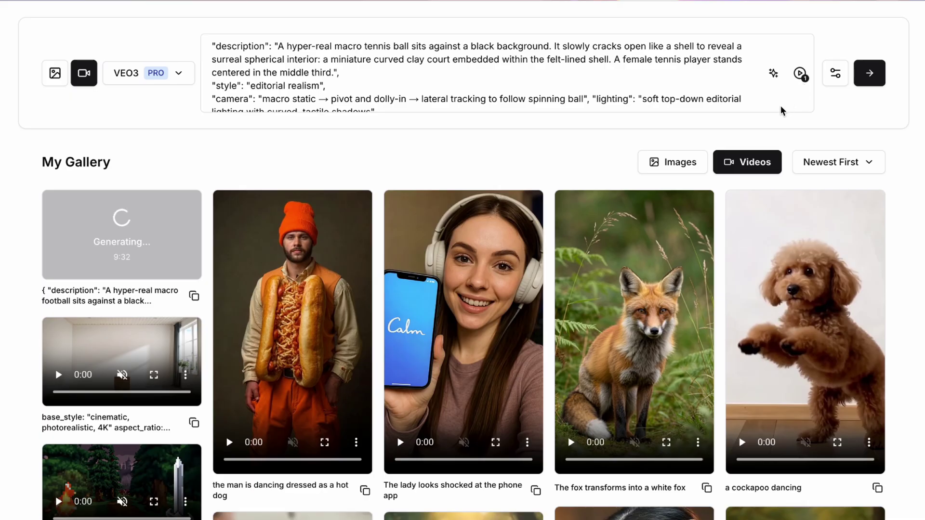
{"action": "left_click", "coordinate": [781, 107]}
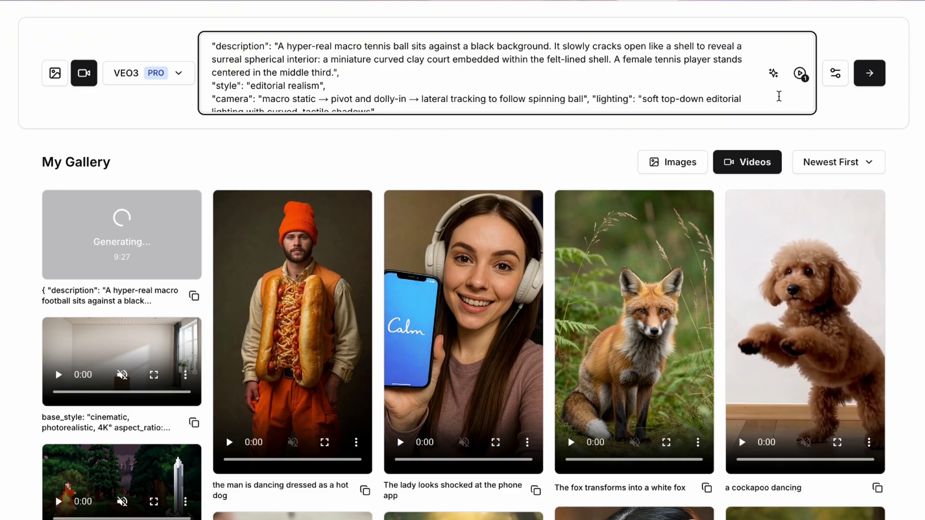
{"action": "scroll", "coordinate": [779, 96], "scroll_direction": "down", "scroll_amount": 1}
{"action": "scroll", "coordinate": [779, 96], "scroll_direction": "down", "scroll_amount": 1}
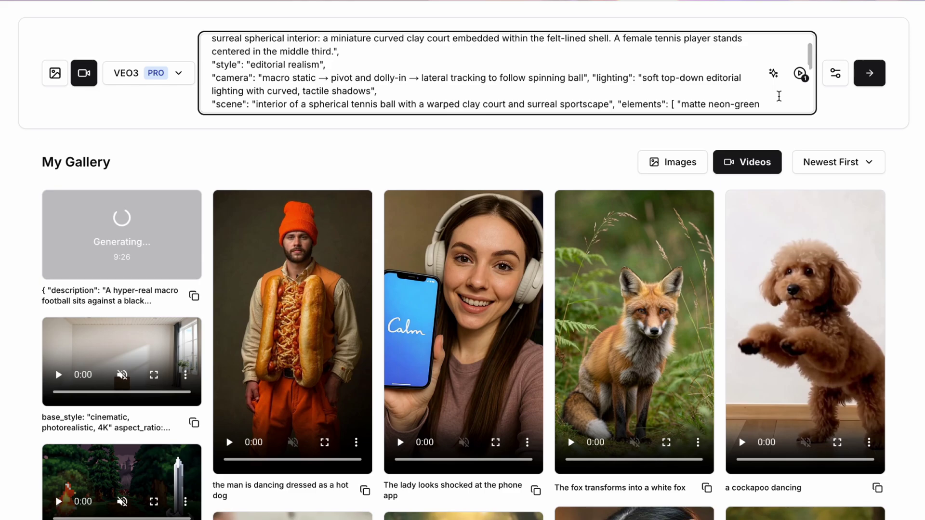
{"action": "scroll", "coordinate": [779, 95], "scroll_direction": "down", "scroll_amount": 1}
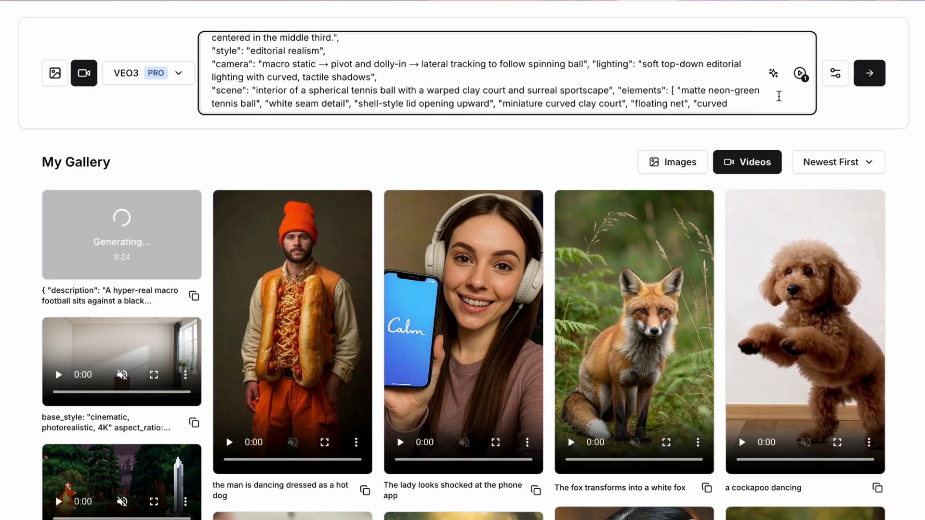
{"action": "scroll", "coordinate": [779, 95], "scroll_direction": "down", "scroll_amount": 1}
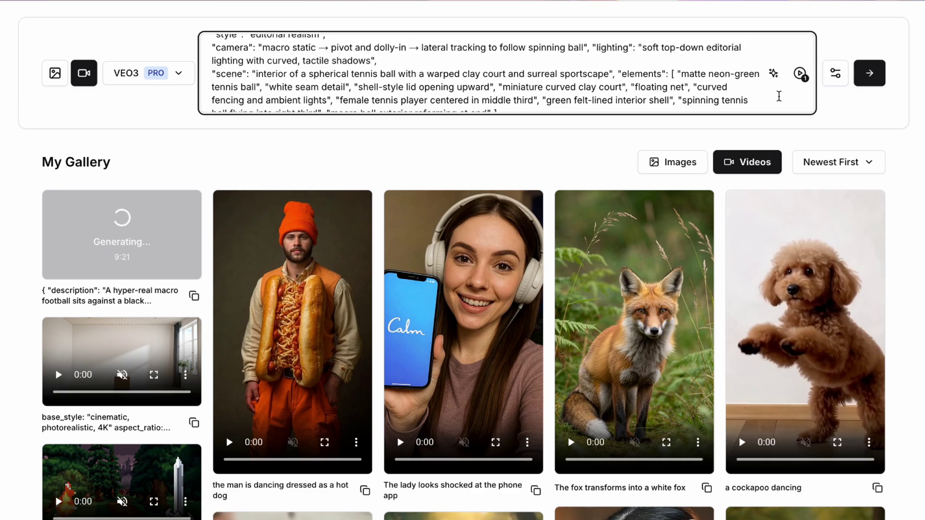
{"action": "scroll", "coordinate": [779, 95], "scroll_direction": "down", "scroll_amount": 1}
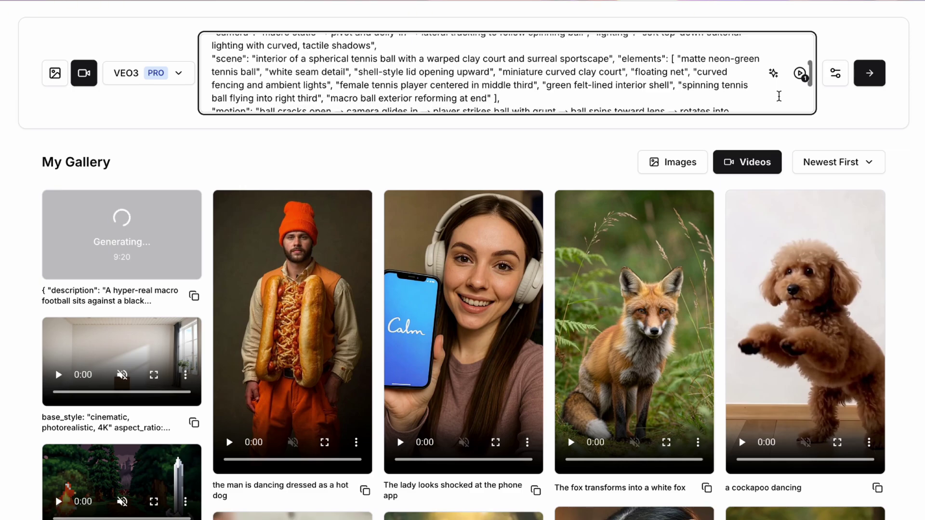
{"action": "scroll", "coordinate": [779, 96], "scroll_direction": "down", "scroll_amount": 1}
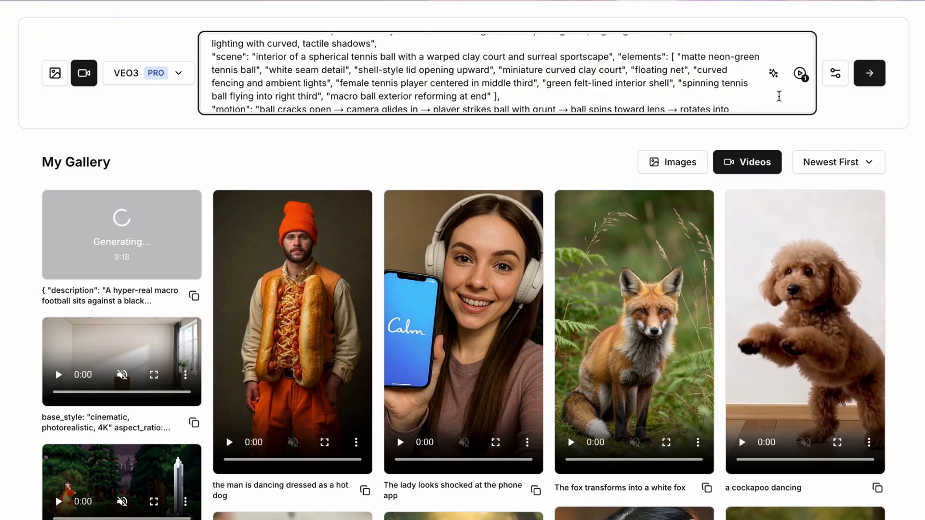
{"action": "scroll", "coordinate": [779, 96], "scroll_direction": "down", "scroll_amount": 1}
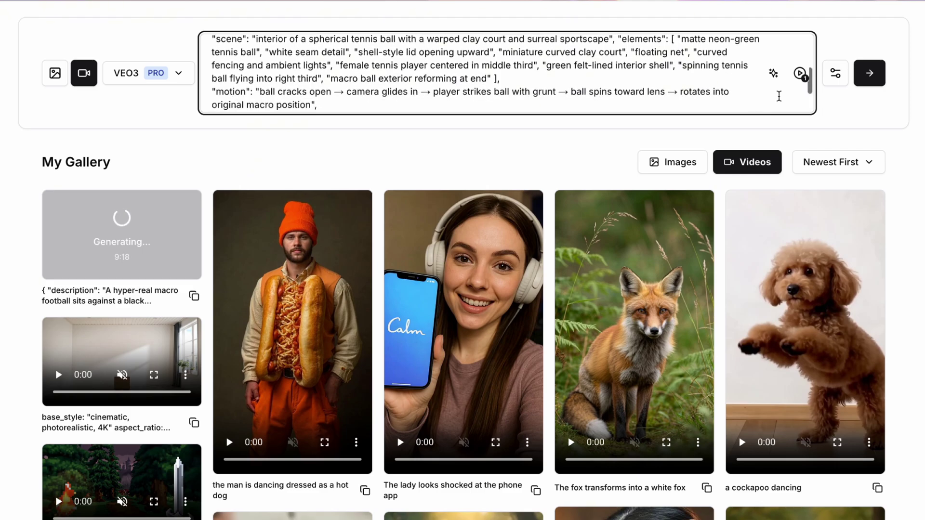
{"action": "scroll", "coordinate": [779, 96], "scroll_direction": "down", "scroll_amount": 1}
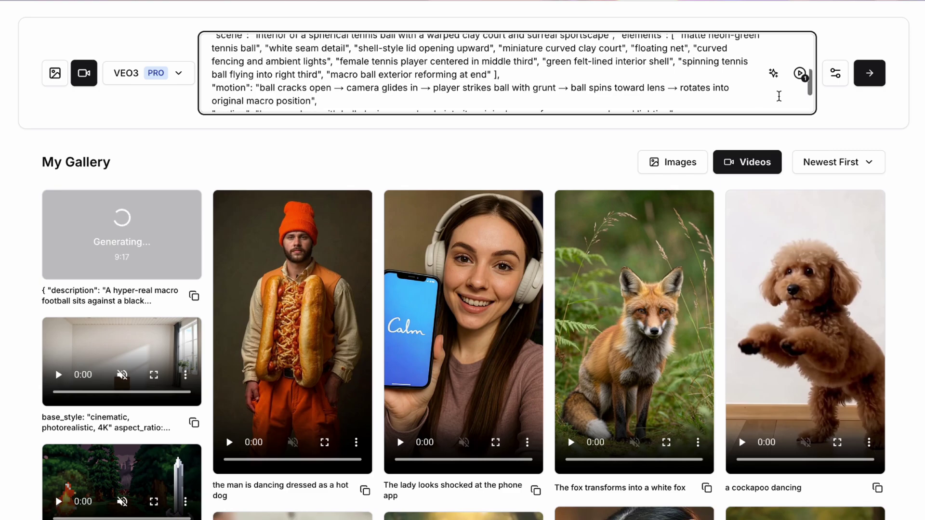
{"action": "scroll", "coordinate": [779, 96], "scroll_direction": "down", "scroll_amount": 1}
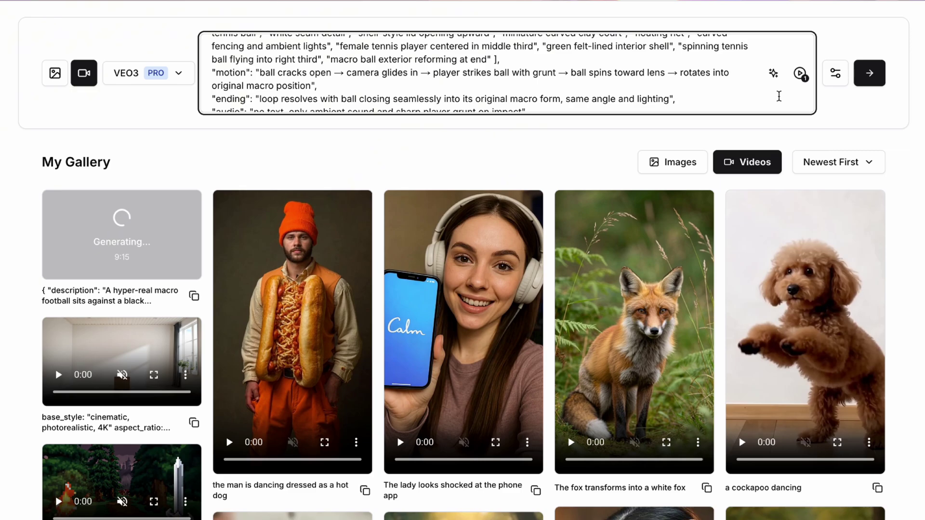
{"action": "scroll", "coordinate": [779, 96], "scroll_direction": "down", "scroll_amount": 1}
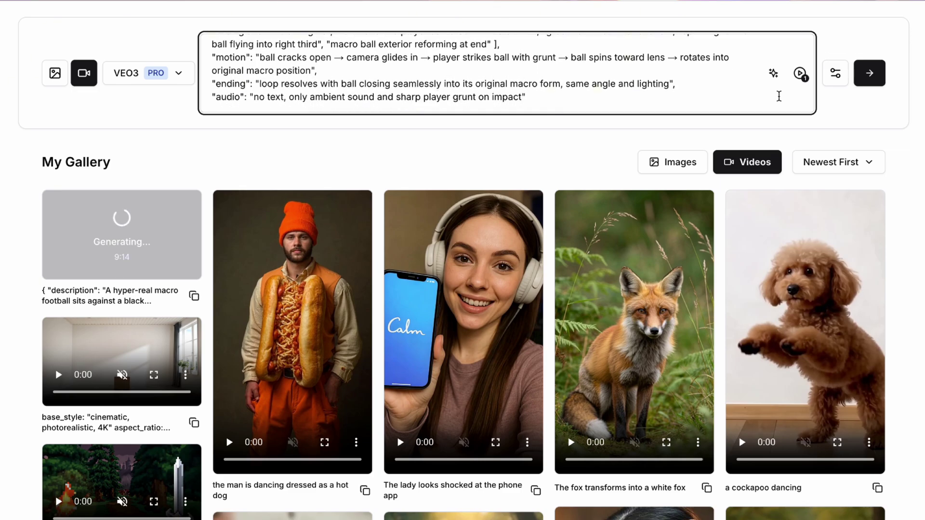
{"action": "scroll", "coordinate": [779, 96], "scroll_direction": "down", "scroll_amount": 1}
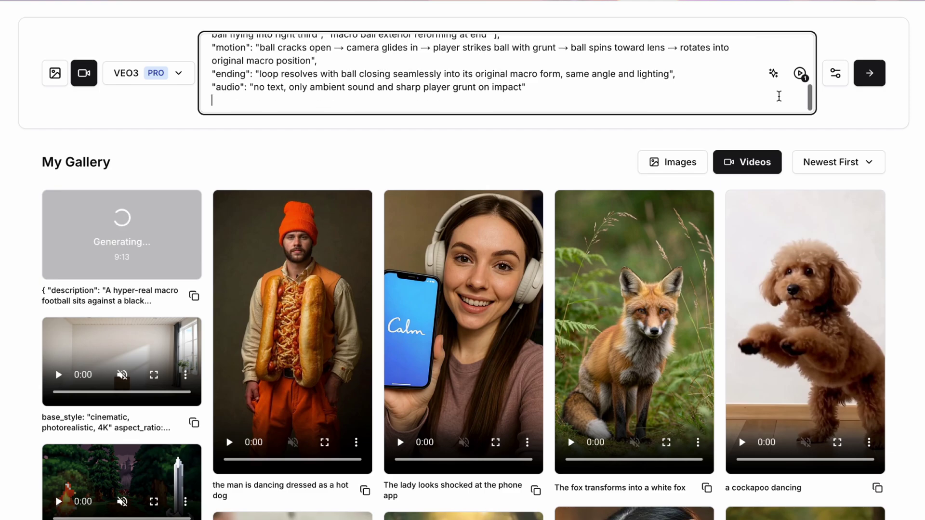
{"action": "scroll", "coordinate": [779, 95], "scroll_direction": "down", "scroll_amount": 1}
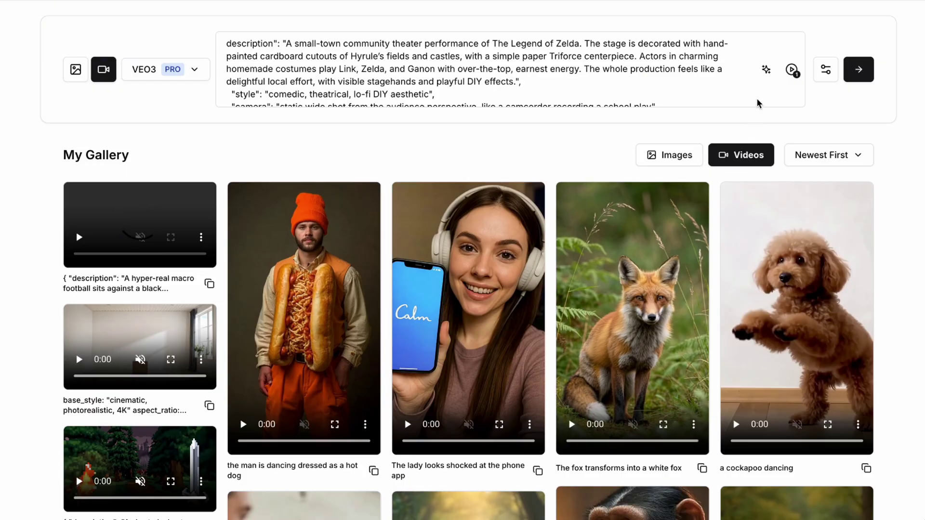
Check each scene of the Legend of Zelda community theater JSON in the VEO3 prompt box
{"action": "left_click", "coordinate": [757, 101]}
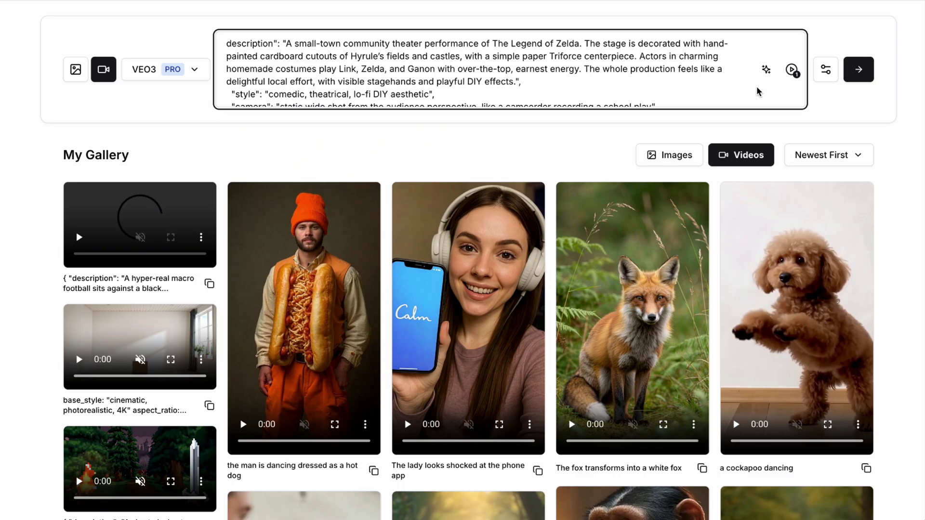
{"action": "scroll", "coordinate": [759, 91], "scroll_direction": "down", "scroll_amount": 1}
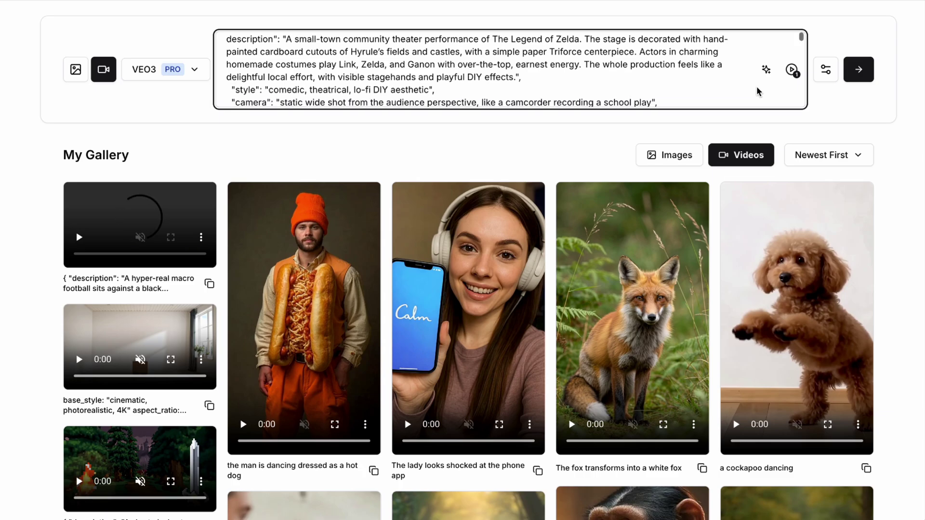
{"action": "scroll", "coordinate": [759, 91], "scroll_direction": "down", "scroll_amount": 1}
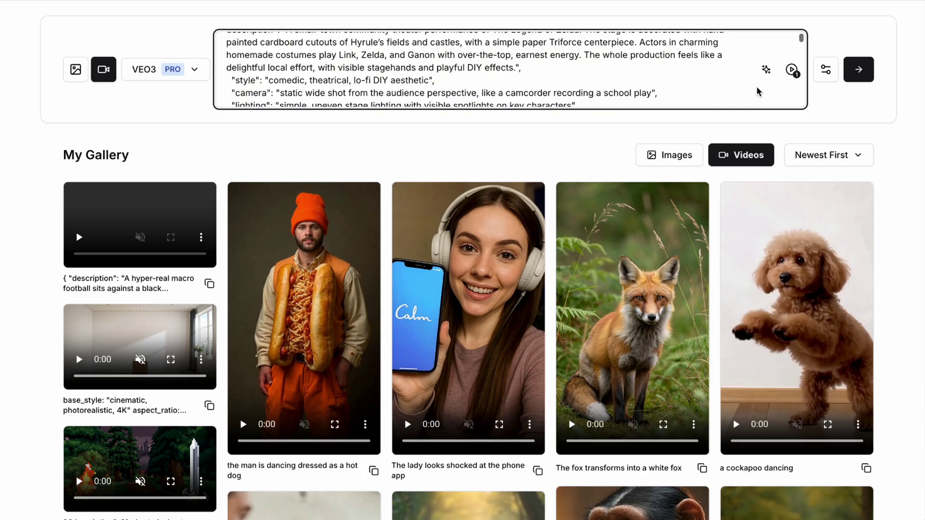
{"action": "scroll", "coordinate": [759, 92], "scroll_direction": "down", "scroll_amount": 1}
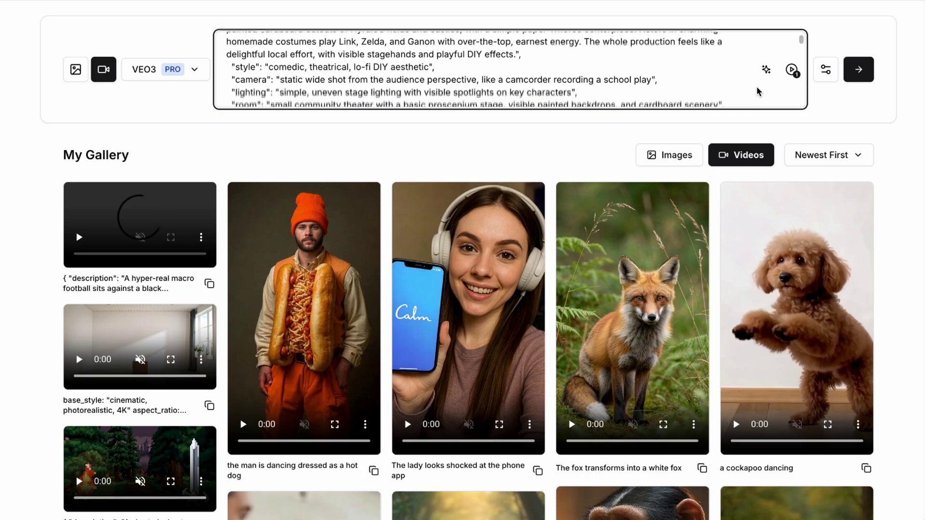
{"action": "scroll", "coordinate": [759, 92], "scroll_direction": "down", "scroll_amount": 1}
{"action": "scroll", "coordinate": [758, 92], "scroll_direction": "down", "scroll_amount": 1}
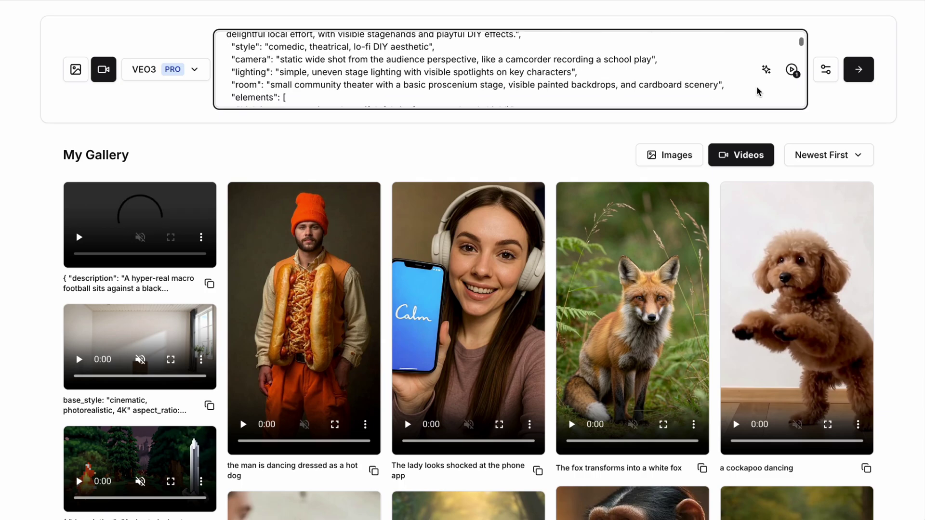
{"action": "scroll", "coordinate": [758, 91], "scroll_direction": "down", "scroll_amount": 1}
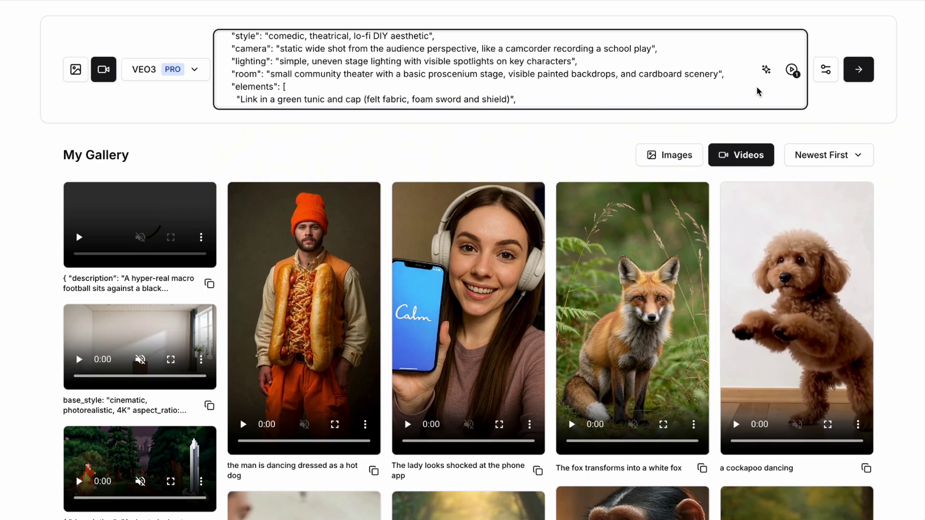
{"action": "scroll", "coordinate": [759, 92], "scroll_direction": "down", "scroll_amount": 1}
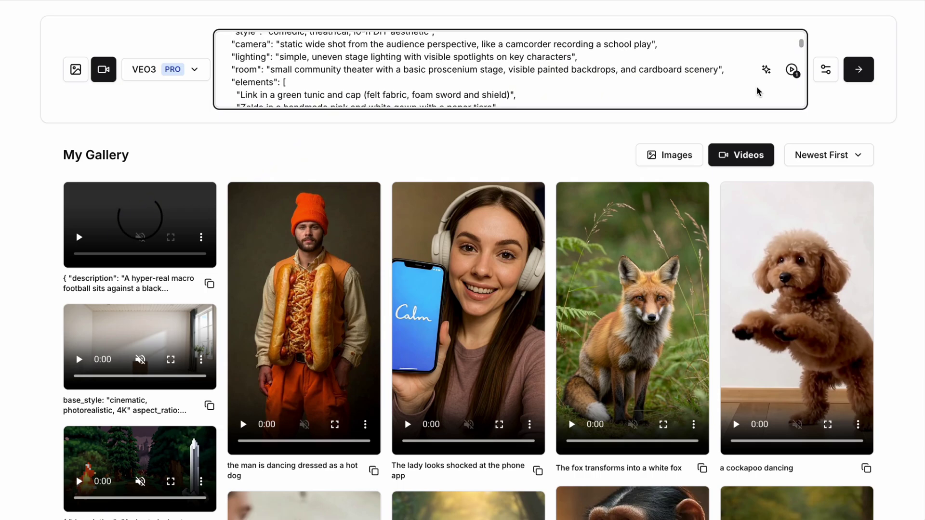
{"action": "scroll", "coordinate": [758, 91], "scroll_direction": "down", "scroll_amount": 1}
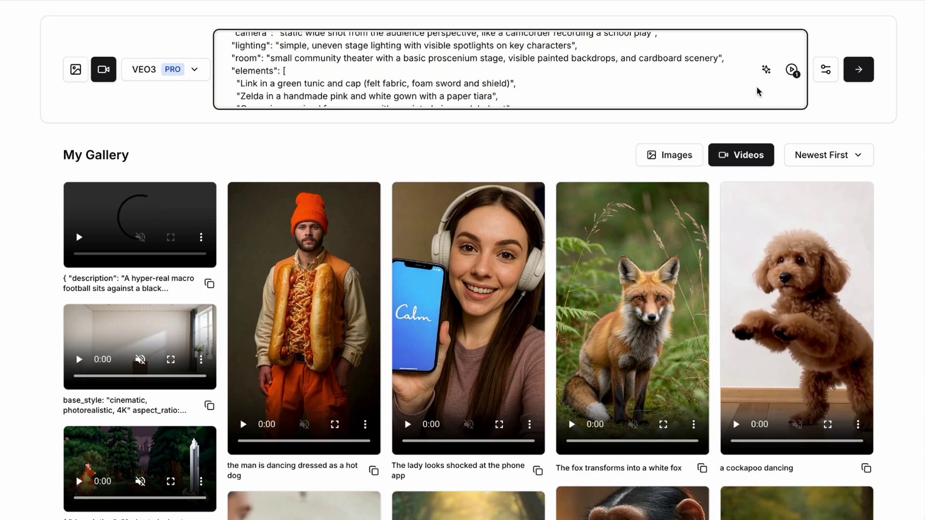
{"action": "scroll", "coordinate": [758, 91], "scroll_direction": "down", "scroll_amount": 1}
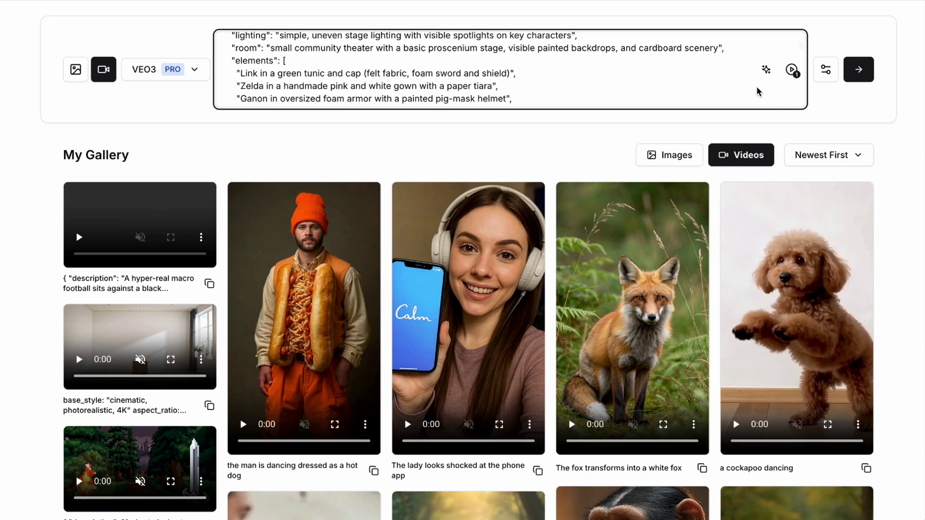
{"action": "scroll", "coordinate": [758, 91], "scroll_direction": "down", "scroll_amount": 1}
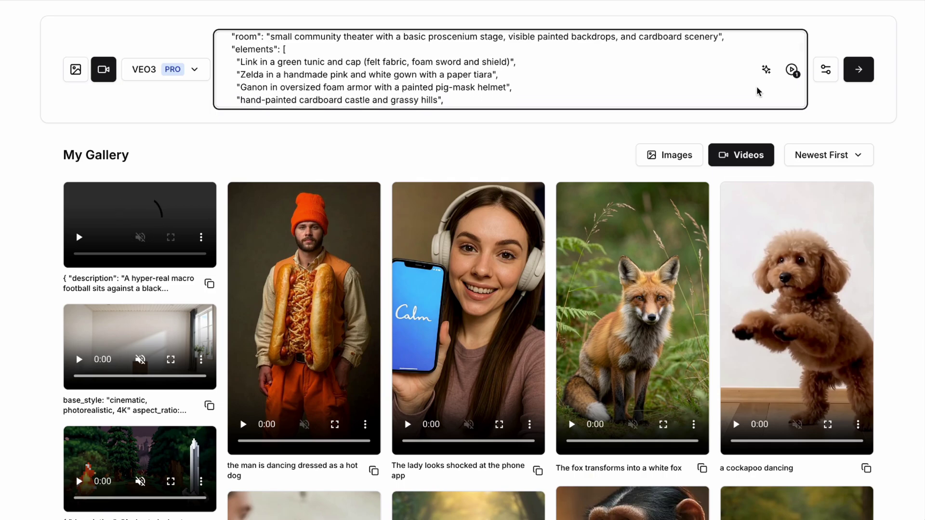
{"action": "scroll", "coordinate": [758, 91], "scroll_direction": "down", "scroll_amount": 1}
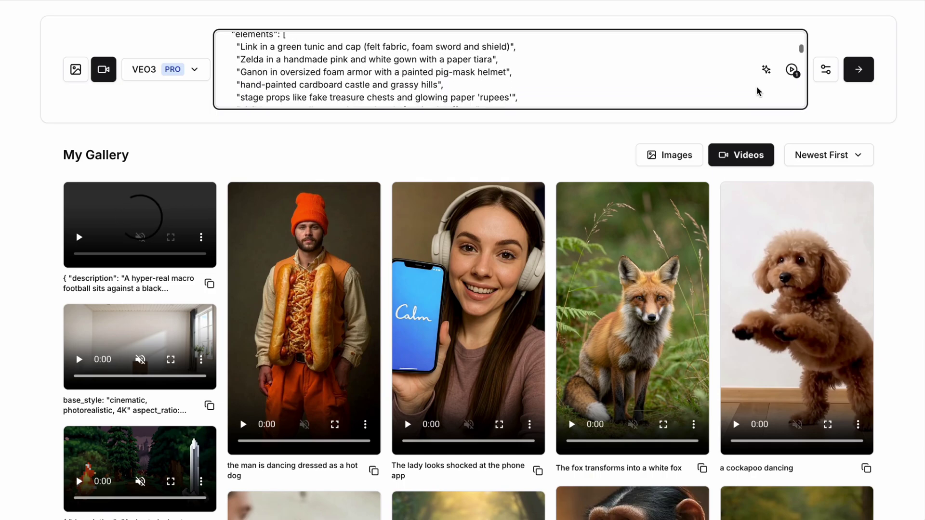
{"action": "scroll", "coordinate": [758, 91], "scroll_direction": "down", "scroll_amount": 1}
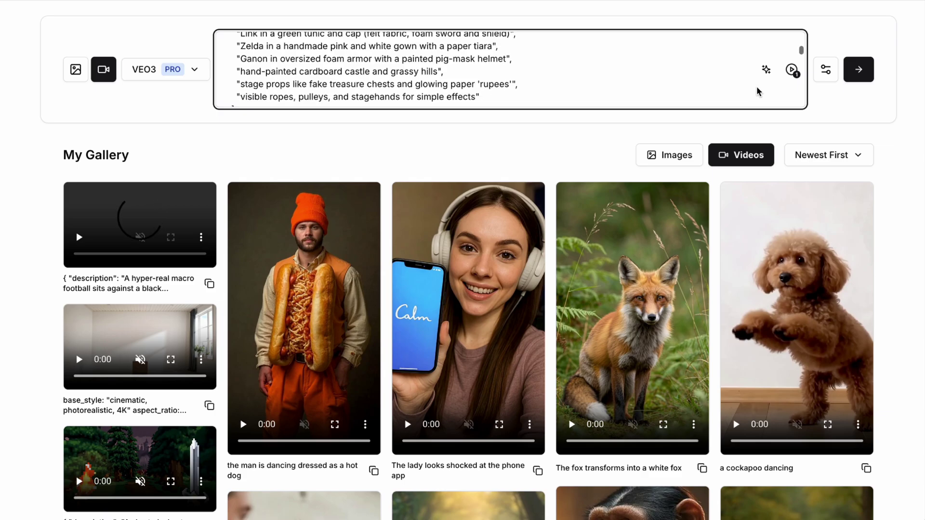
{"action": "scroll", "coordinate": [758, 91], "scroll_direction": "down", "scroll_amount": 1}
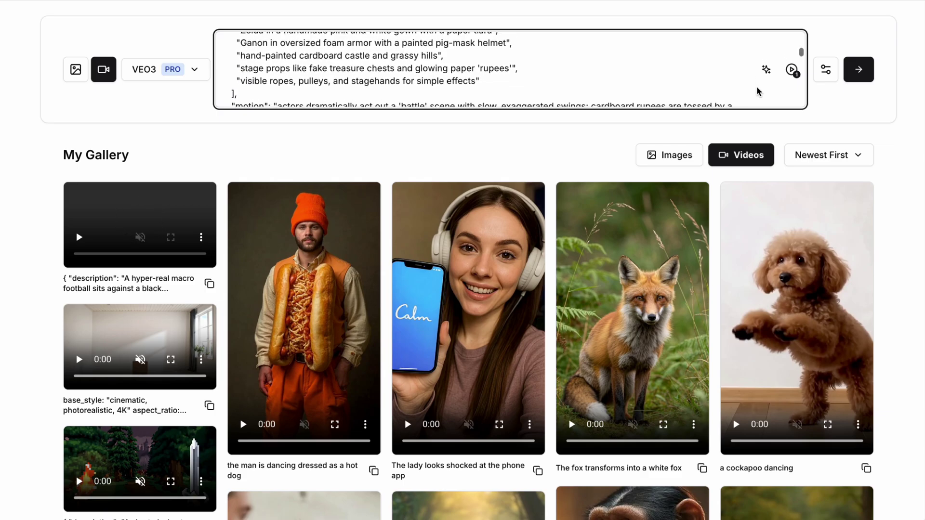
{"action": "scroll", "coordinate": [758, 91], "scroll_direction": "down", "scroll_amount": 1}
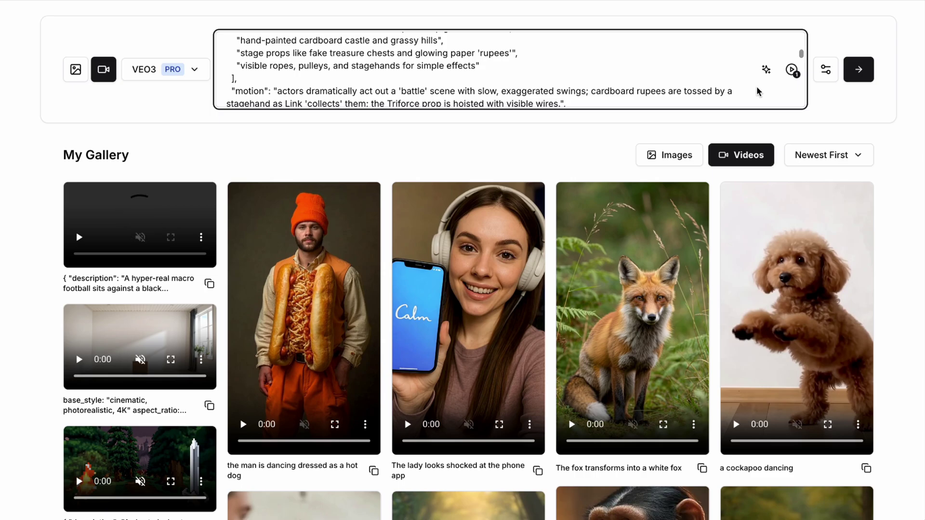
{"action": "scroll", "coordinate": [758, 91], "scroll_direction": "down", "scroll_amount": 1}
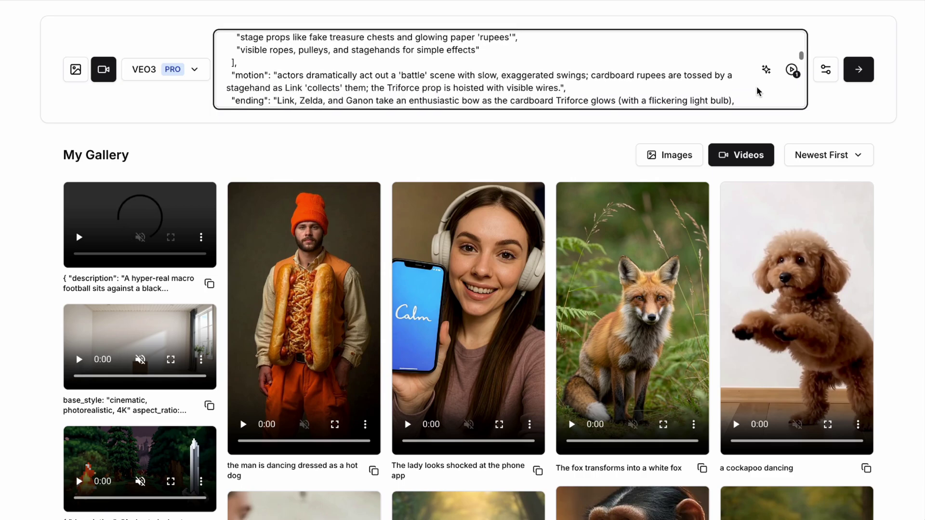
{"action": "scroll", "coordinate": [758, 91], "scroll_direction": "down", "scroll_amount": 1}
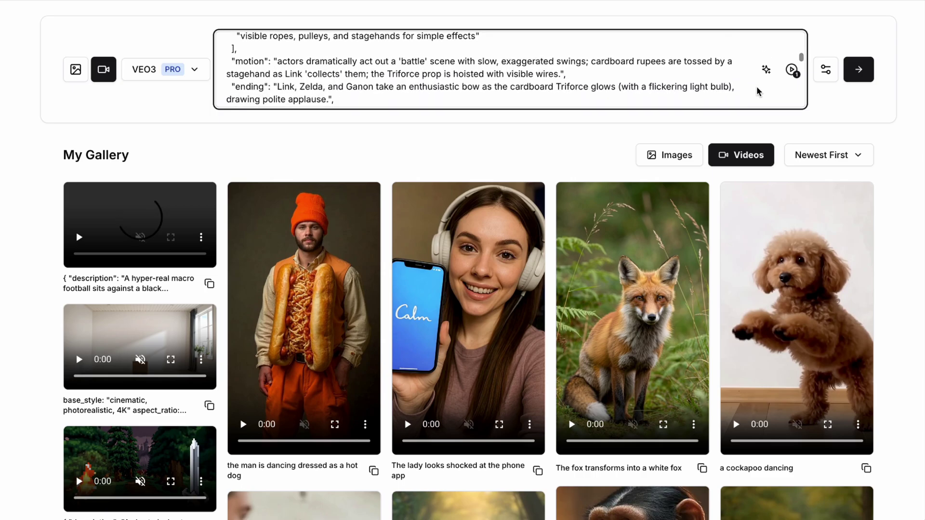
{"action": "scroll", "coordinate": [758, 92], "scroll_direction": "down", "scroll_amount": 2}
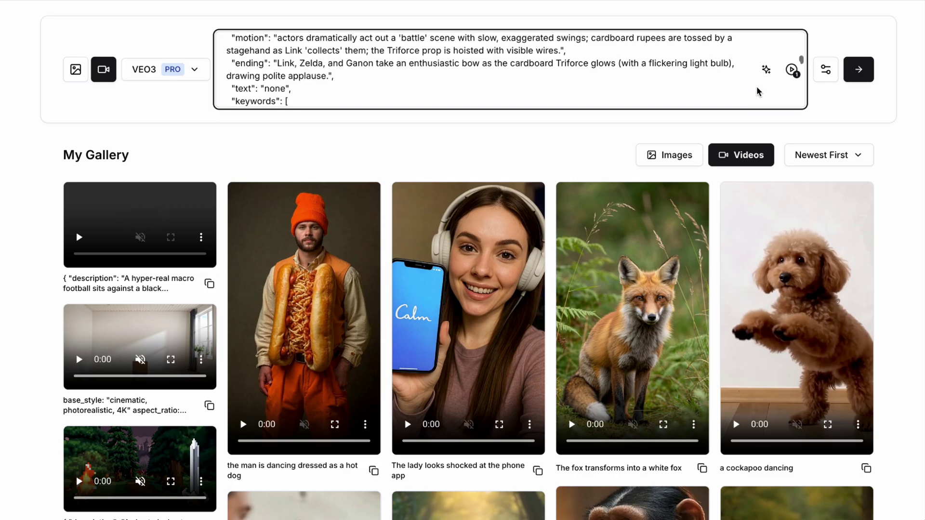
{"action": "scroll", "coordinate": [758, 91], "scroll_direction": "down", "scroll_amount": 1}
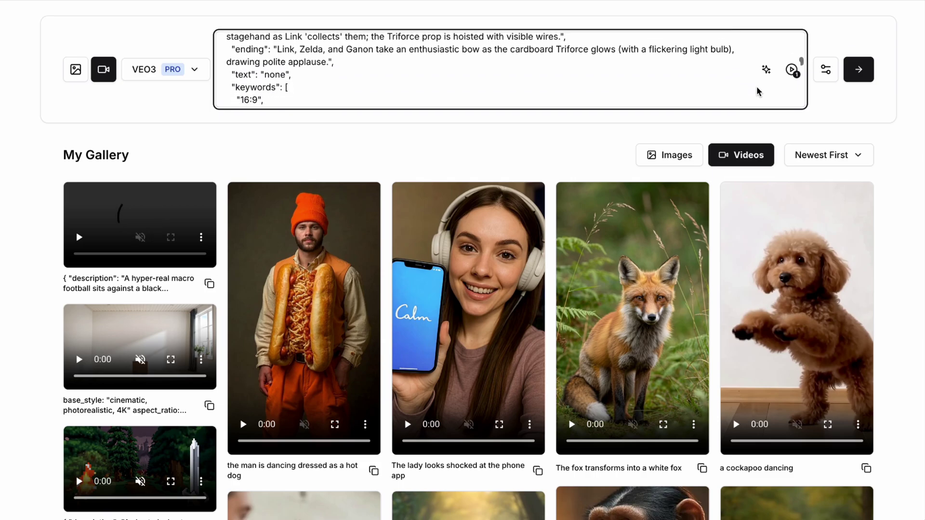
{"action": "scroll", "coordinate": [758, 91], "scroll_direction": "down", "scroll_amount": 1}
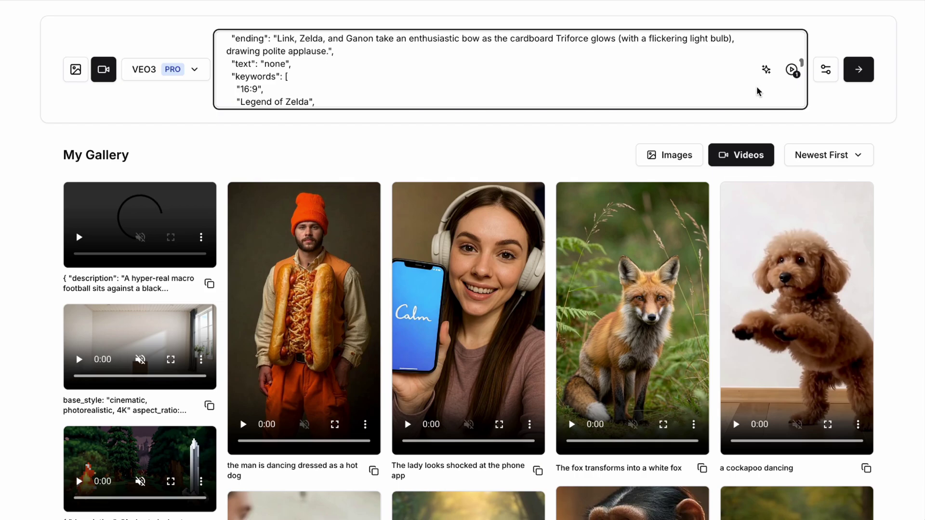
{"action": "scroll", "coordinate": [758, 92], "scroll_direction": "down", "scroll_amount": 1}
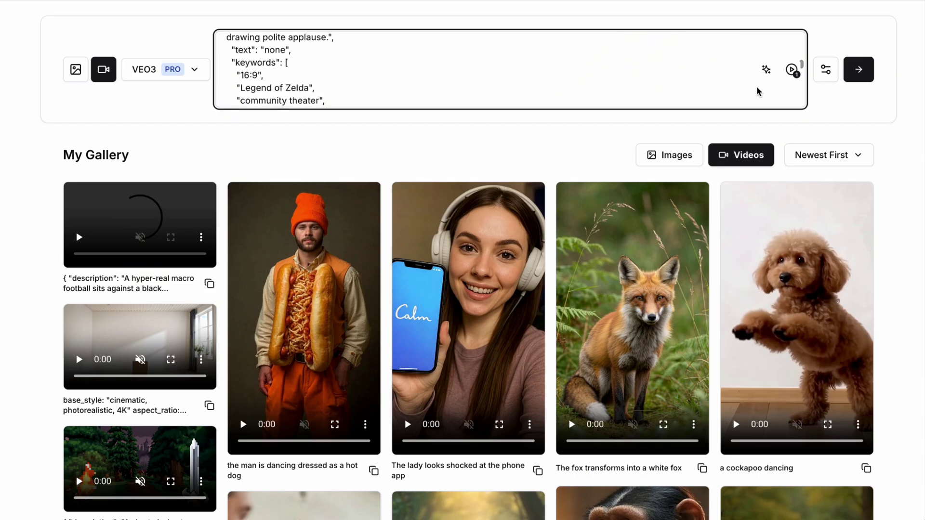
{"action": "scroll", "coordinate": [758, 91], "scroll_direction": "down", "scroll_amount": 1}
{"action": "scroll", "coordinate": [758, 91], "scroll_direction": "down", "scroll_amount": 1}
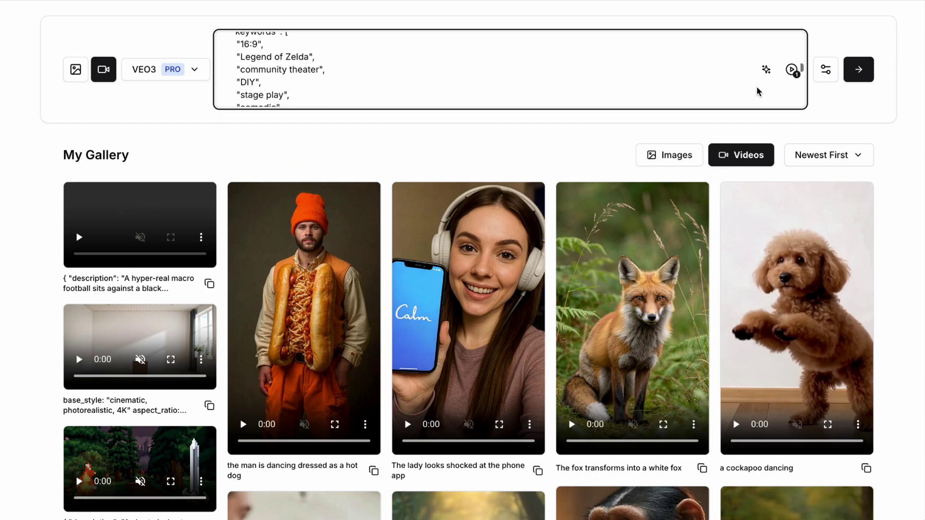
{"action": "scroll", "coordinate": [757, 92], "scroll_direction": "down", "scroll_amount": 1}
{"action": "scroll", "coordinate": [757, 92], "scroll_direction": "down", "scroll_amount": 2}
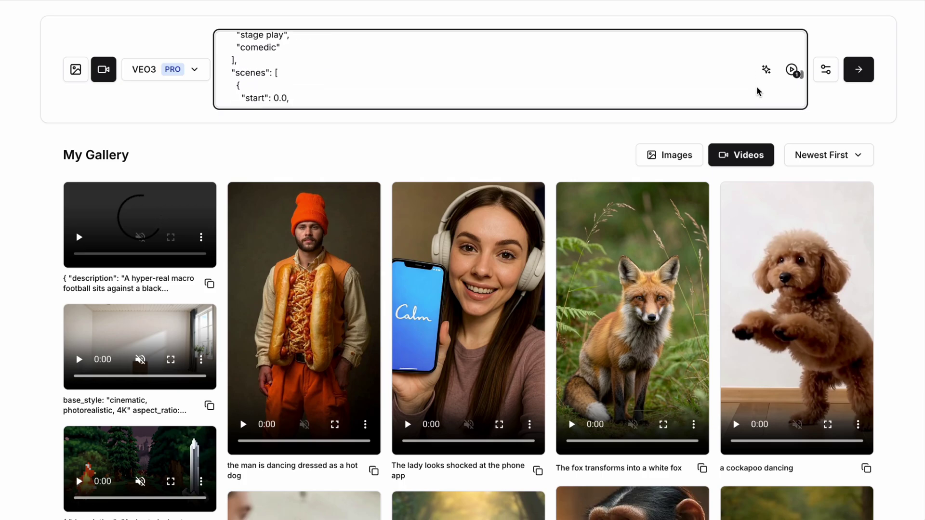
{"action": "scroll", "coordinate": [757, 91], "scroll_direction": "down", "scroll_amount": 5}
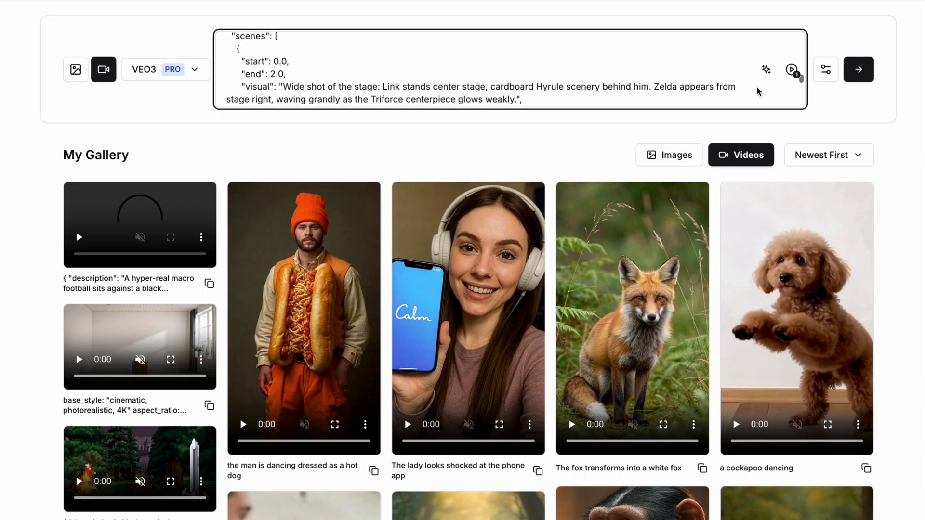
{"action": "scroll", "coordinate": [757, 92], "scroll_direction": "down", "scroll_amount": 1}
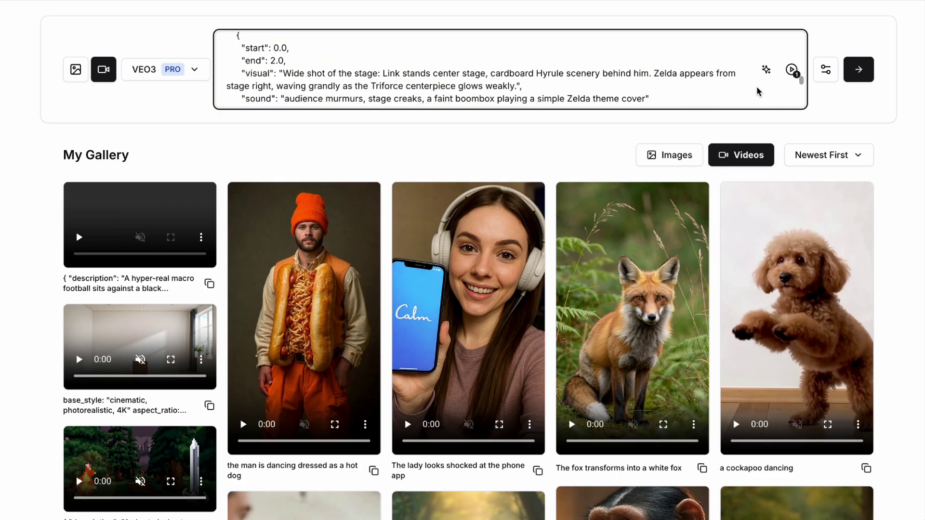
{"action": "scroll", "coordinate": [756, 91], "scroll_direction": "down", "scroll_amount": 1}
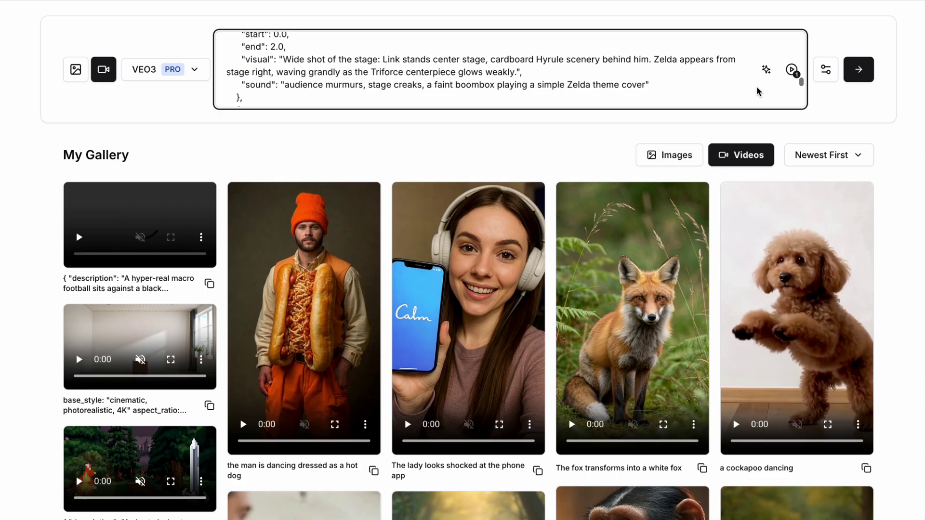
{"action": "scroll", "coordinate": [757, 92], "scroll_direction": "down", "scroll_amount": 1}
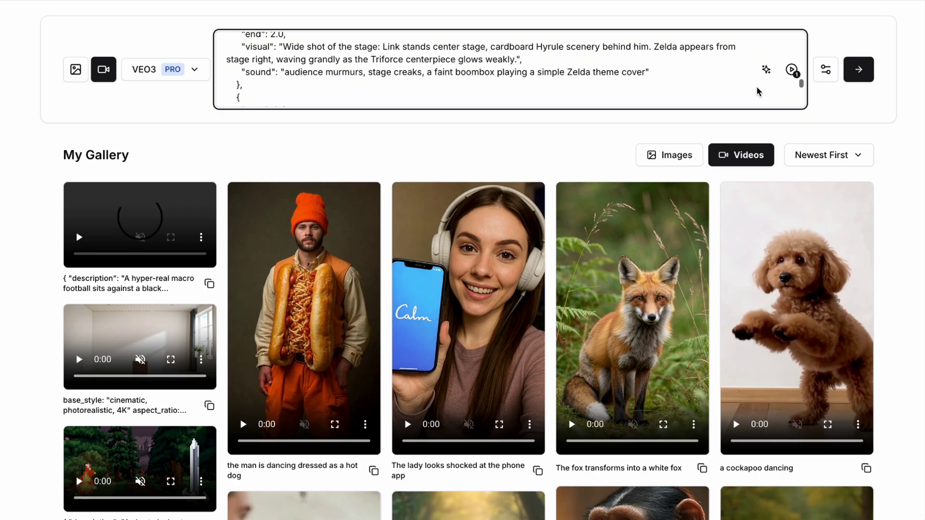
{"action": "scroll", "coordinate": [757, 92], "scroll_direction": "down", "scroll_amount": 4}
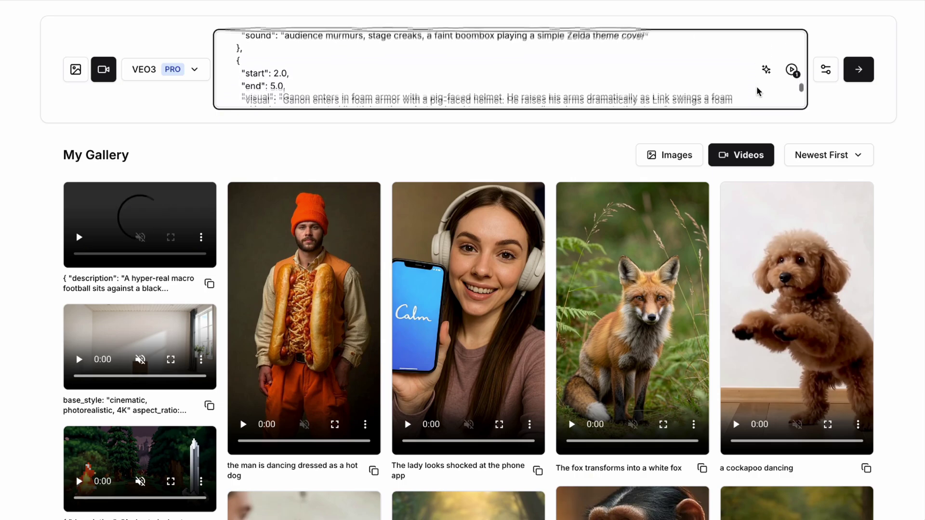
{"action": "scroll", "coordinate": [757, 92], "scroll_direction": "down", "scroll_amount": 2}
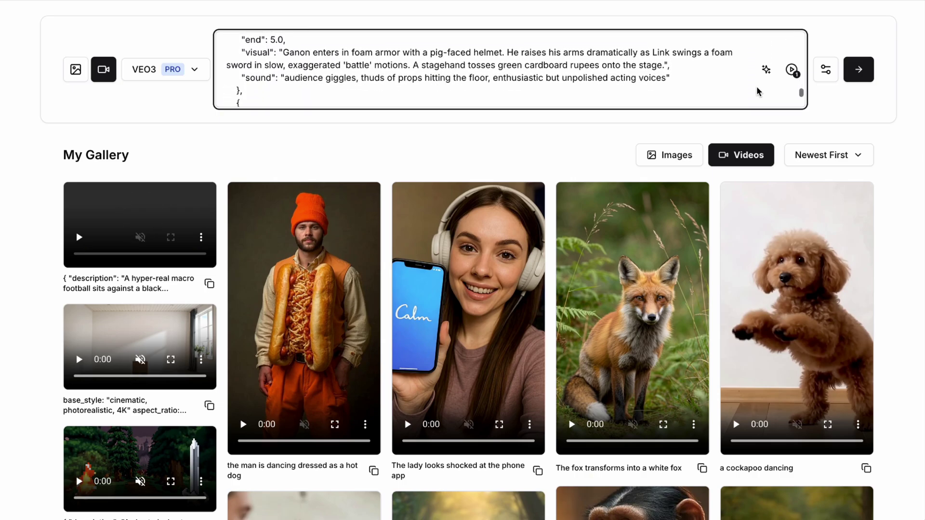
{"action": "scroll", "coordinate": [757, 92], "scroll_direction": "down", "scroll_amount": 2}
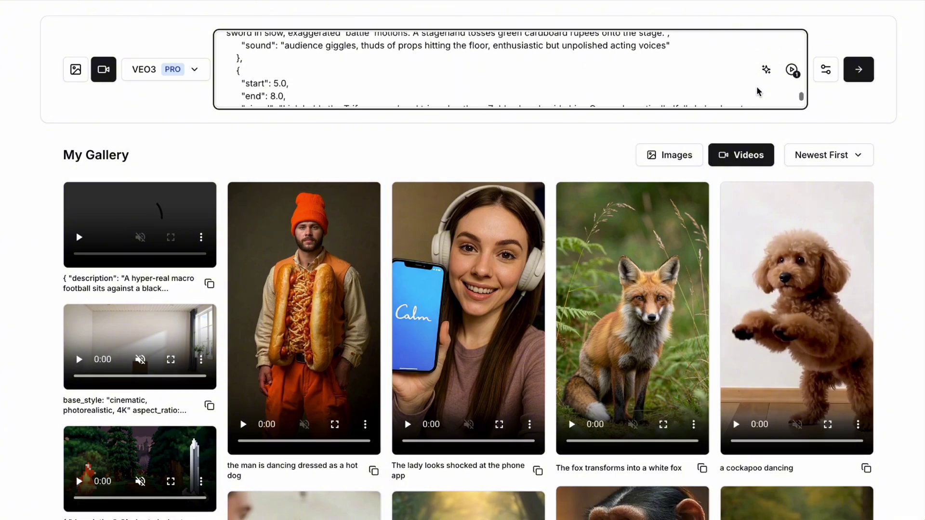
{"action": "scroll", "coordinate": [757, 91], "scroll_direction": "down", "scroll_amount": 2}
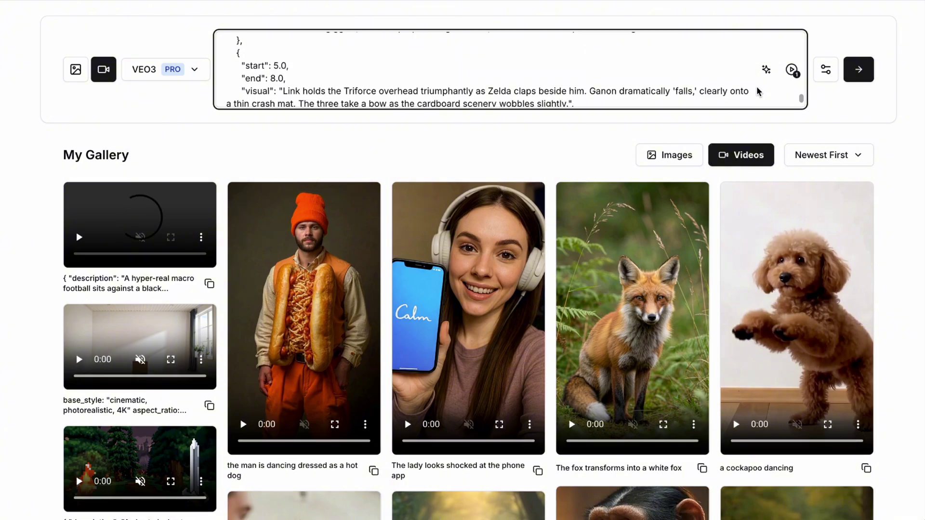
{"action": "scroll", "coordinate": [757, 92], "scroll_direction": "down", "scroll_amount": 1}
Scroll further down the prompt box
{"action": "scroll", "coordinate": [757, 91], "scroll_direction": "down", "scroll_amount": 1}
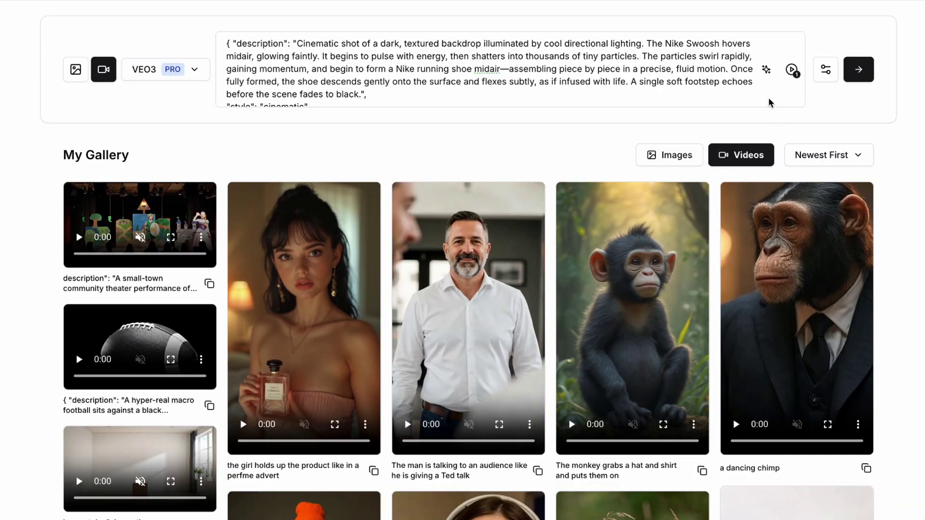
{"action": "left_click", "coordinate": [770, 102]}
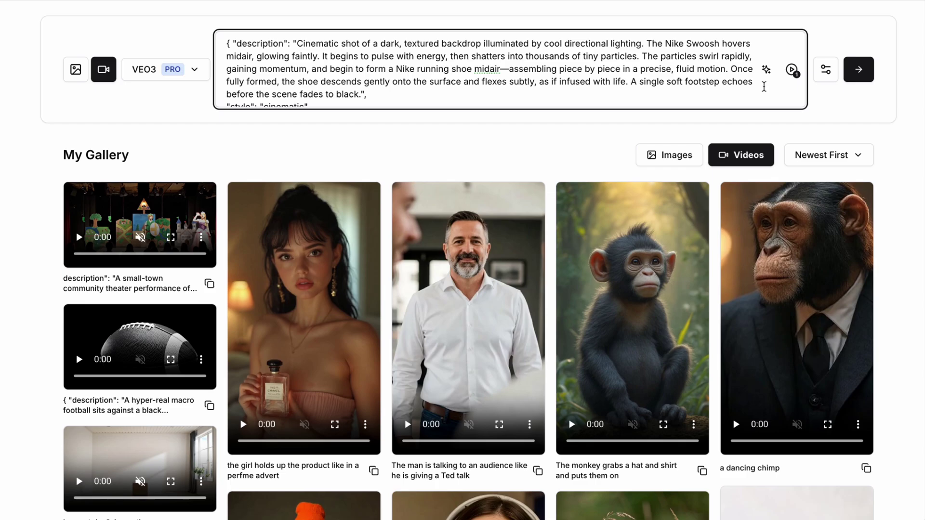
{"action": "scroll", "coordinate": [763, 86], "scroll_direction": "down", "scroll_amount": 1}
{"action": "scroll", "coordinate": [763, 86], "scroll_direction": "down", "scroll_amount": 1}
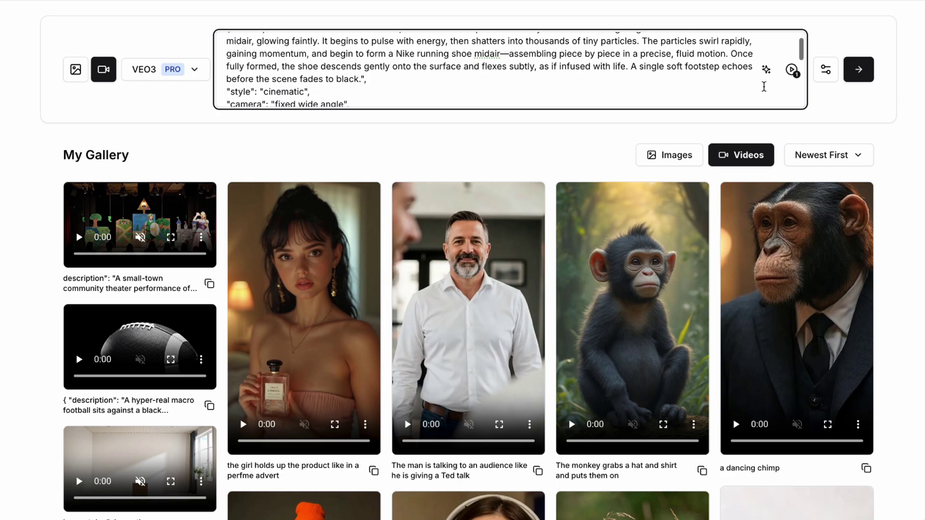
{"action": "scroll", "coordinate": [763, 87], "scroll_direction": "down", "scroll_amount": 1}
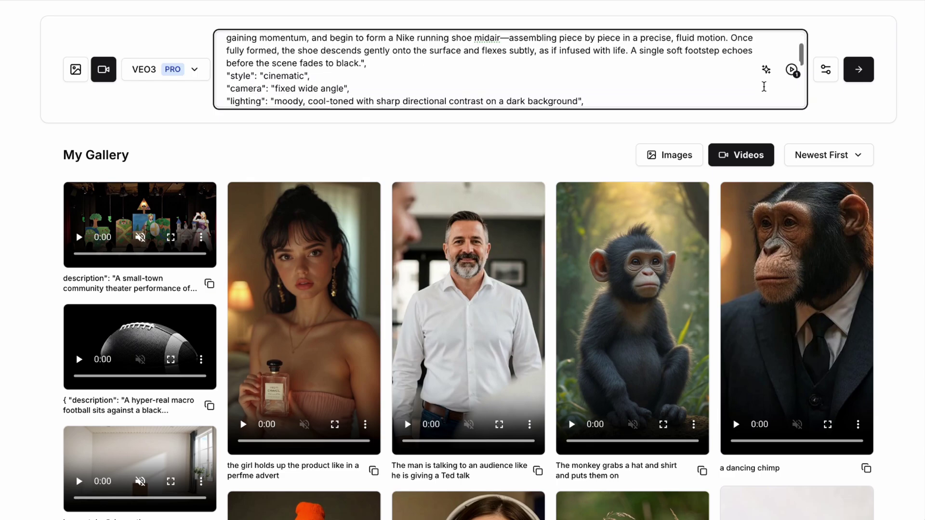
{"action": "scroll", "coordinate": [763, 87], "scroll_direction": "down", "scroll_amount": 1}
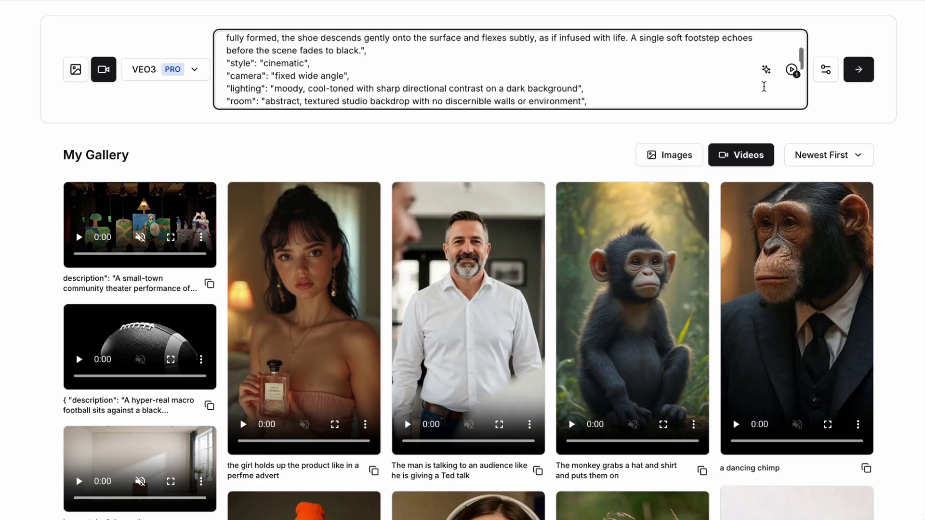
{"action": "scroll", "coordinate": [764, 87], "scroll_direction": "down", "scroll_amount": 1}
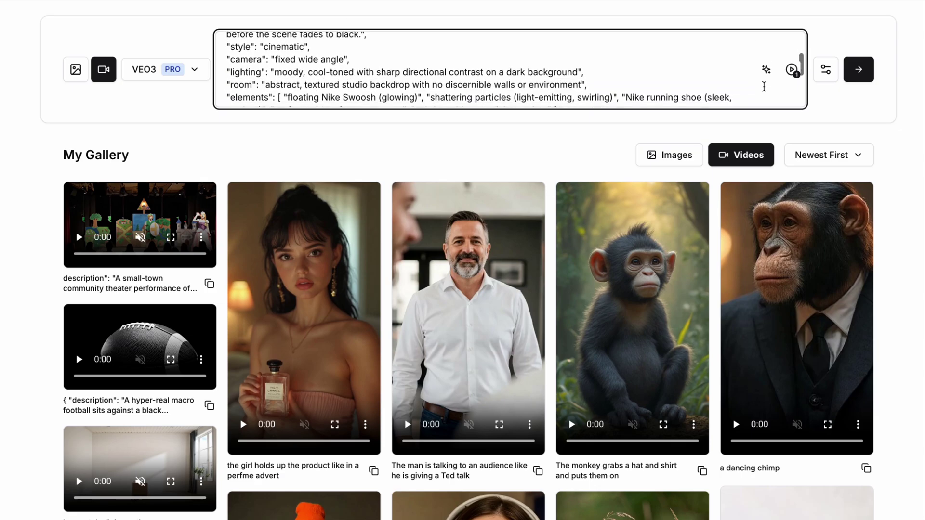
{"action": "scroll", "coordinate": [764, 87], "scroll_direction": "down", "scroll_amount": 2}
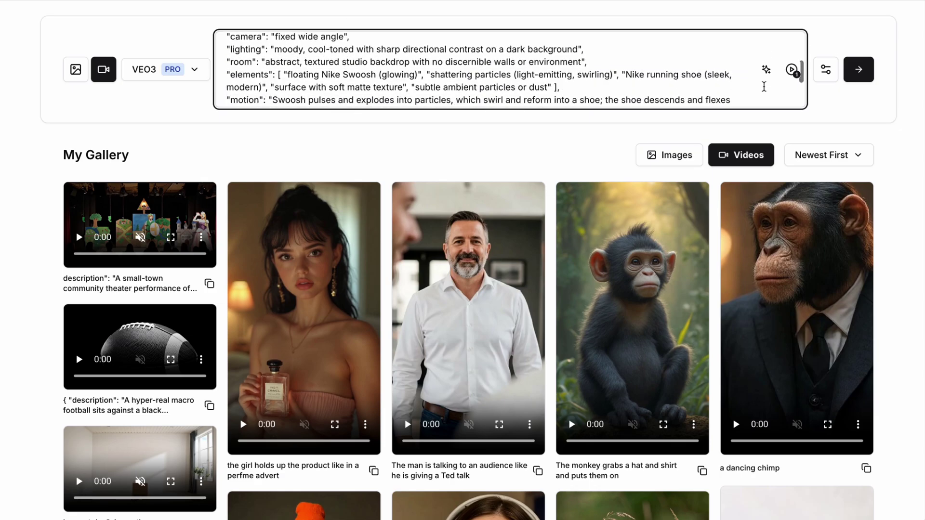
{"action": "scroll", "coordinate": [764, 87], "scroll_direction": "down", "scroll_amount": 1}
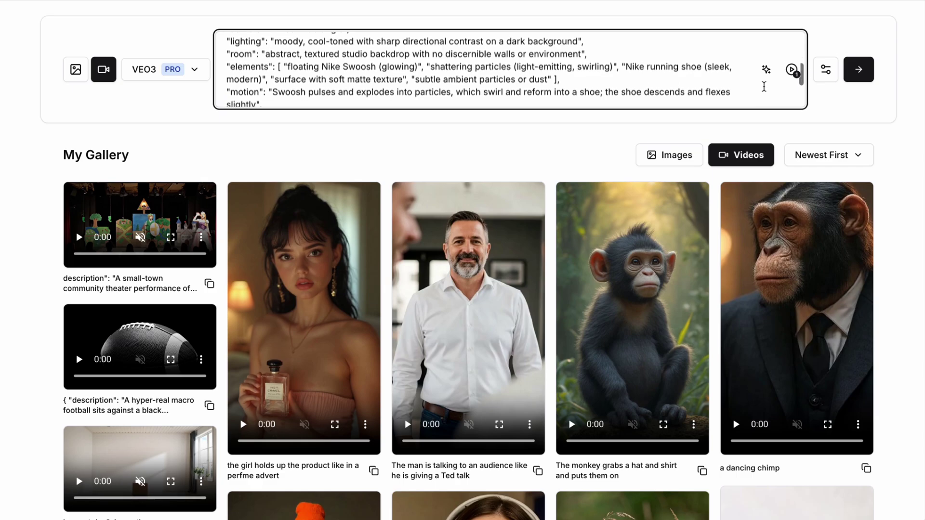
{"action": "scroll", "coordinate": [763, 86], "scroll_direction": "down", "scroll_amount": 1}
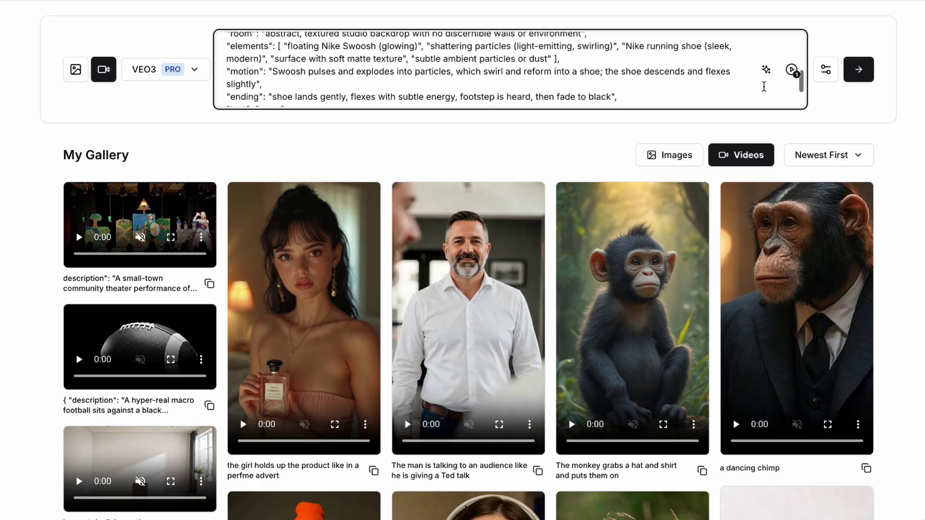
{"action": "scroll", "coordinate": [764, 87], "scroll_direction": "down", "scroll_amount": 1}
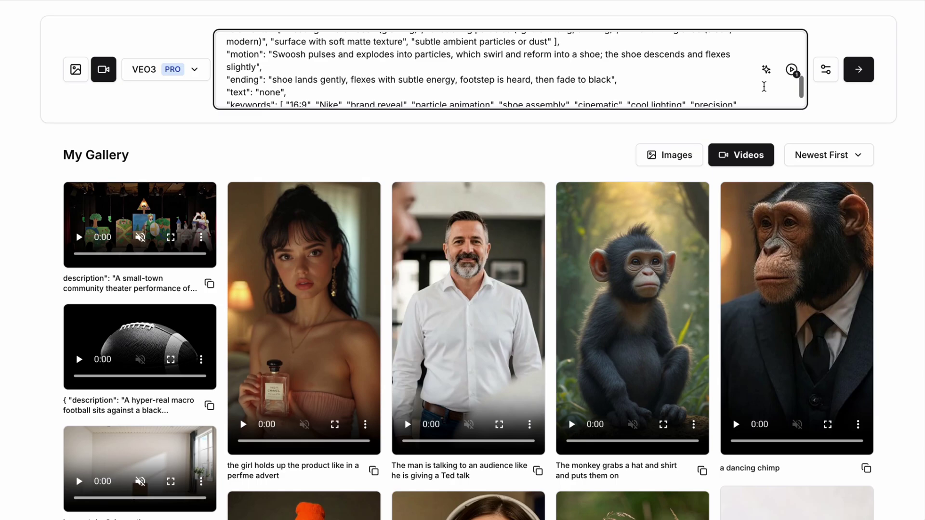
{"action": "scroll", "coordinate": [764, 87], "scroll_direction": "down", "scroll_amount": 1}
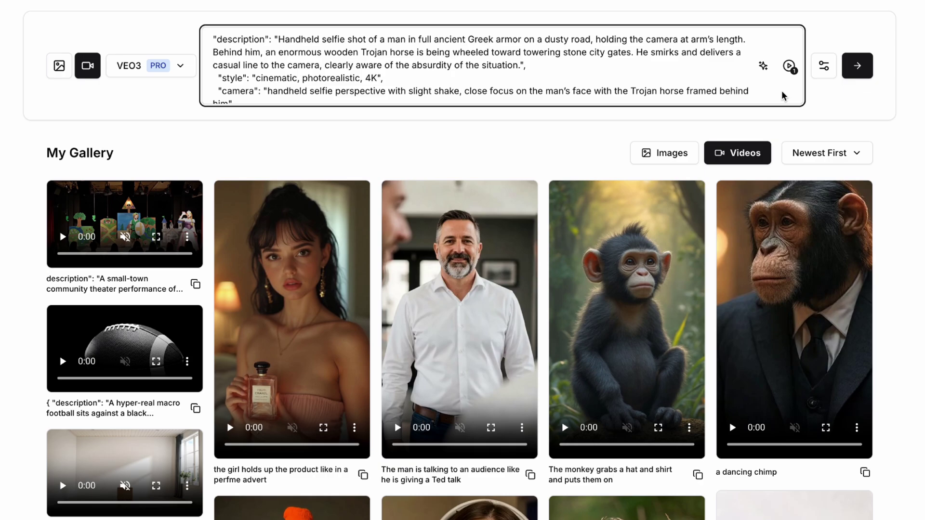
{"action": "scroll", "coordinate": [783, 96], "scroll_direction": "down", "scroll_amount": 1}
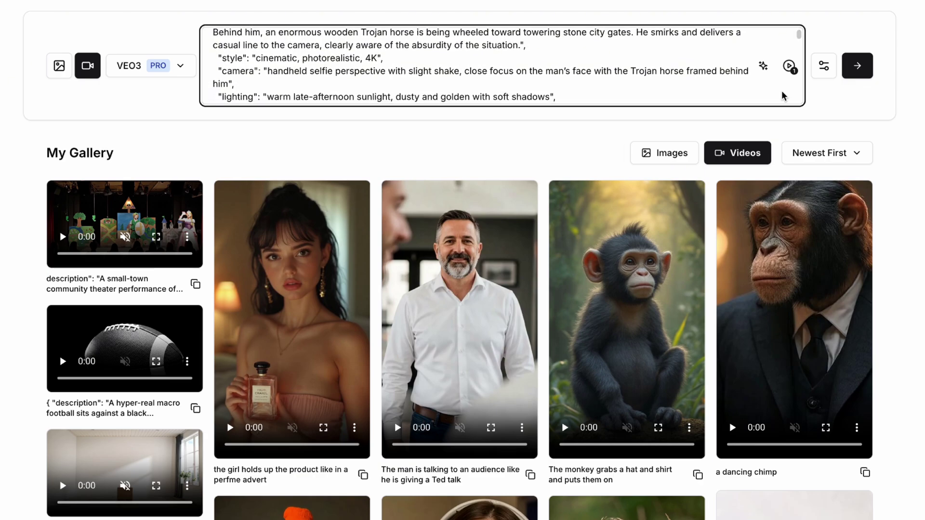
{"action": "scroll", "coordinate": [783, 95], "scroll_direction": "down", "scroll_amount": 1}
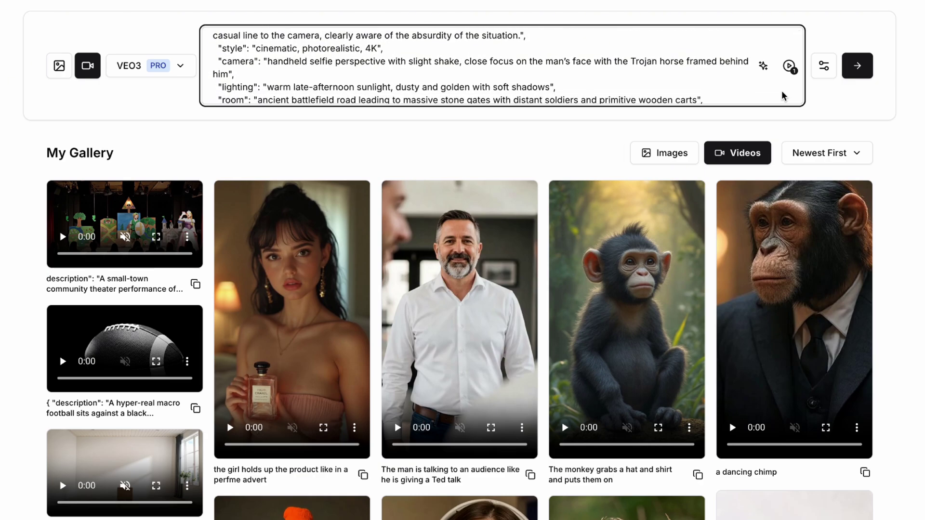
{"action": "scroll", "coordinate": [783, 95], "scroll_direction": "down", "scroll_amount": 1}
{"action": "scroll", "coordinate": [783, 96], "scroll_direction": "down", "scroll_amount": 1}
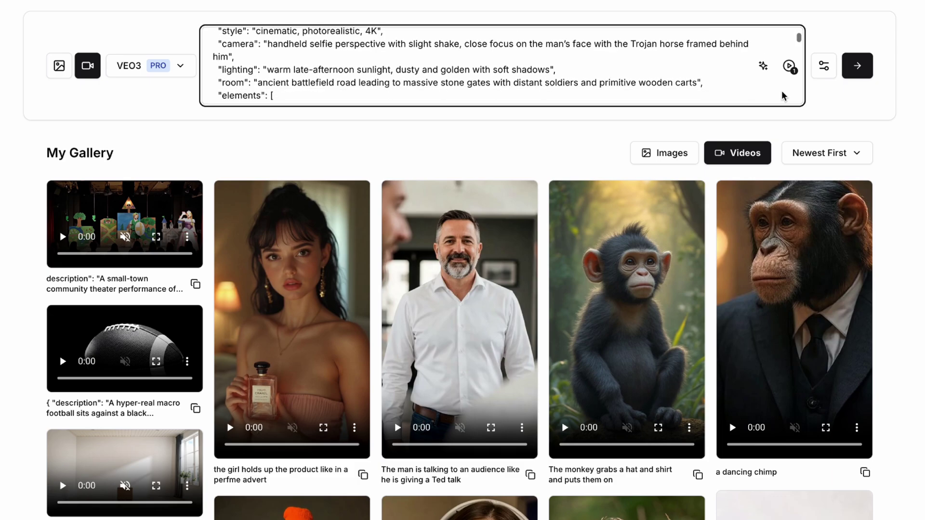
{"action": "scroll", "coordinate": [783, 96], "scroll_direction": "down", "scroll_amount": 1}
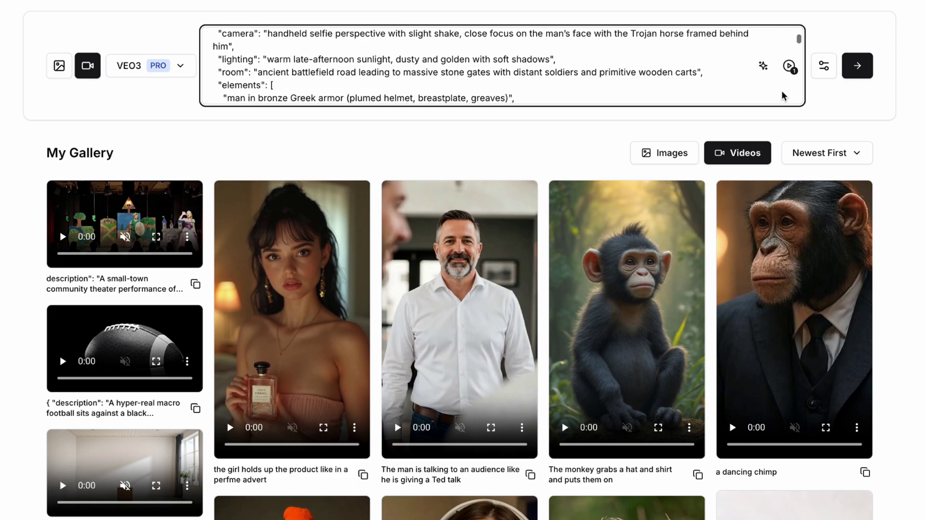
{"action": "scroll", "coordinate": [781, 96], "scroll_direction": "down", "scroll_amount": 3}
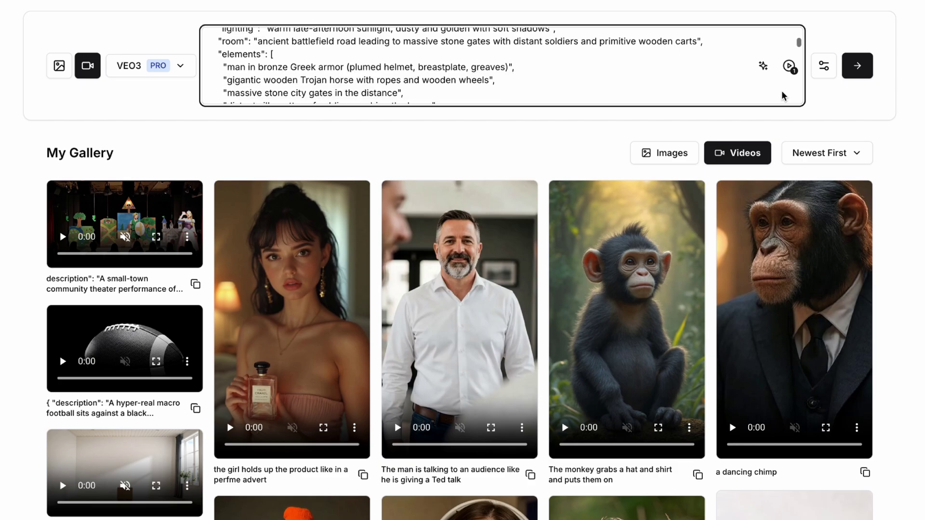
{"action": "scroll", "coordinate": [782, 94], "scroll_direction": "down", "scroll_amount": 1}
{"action": "scroll", "coordinate": [782, 94], "scroll_direction": "down", "scroll_amount": 1}
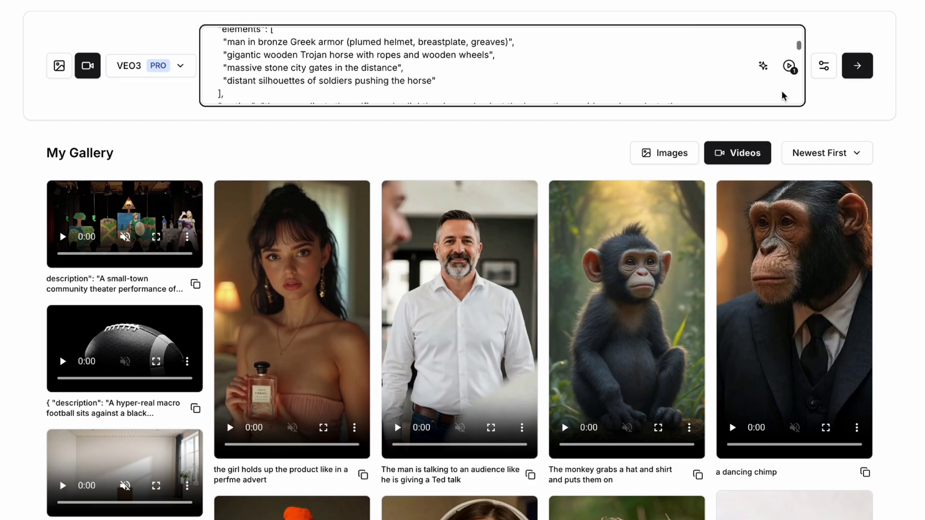
{"action": "scroll", "coordinate": [781, 94], "scroll_direction": "down", "scroll_amount": 2}
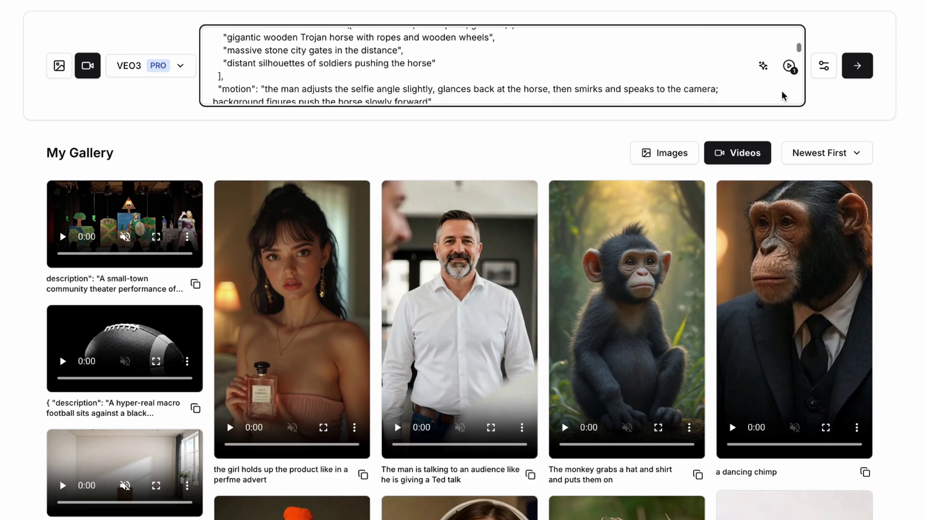
{"action": "scroll", "coordinate": [781, 94], "scroll_direction": "down", "scroll_amount": 1}
{"action": "scroll", "coordinate": [781, 94], "scroll_direction": "down", "scroll_amount": 1}
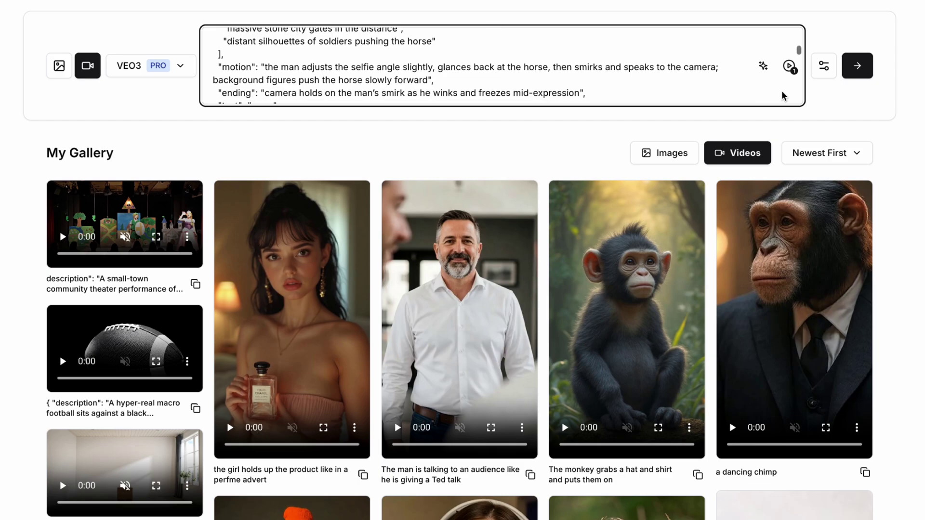
{"action": "scroll", "coordinate": [781, 95], "scroll_direction": "down", "scroll_amount": 1}
{"action": "scroll", "coordinate": [781, 94], "scroll_direction": "down", "scroll_amount": 2}
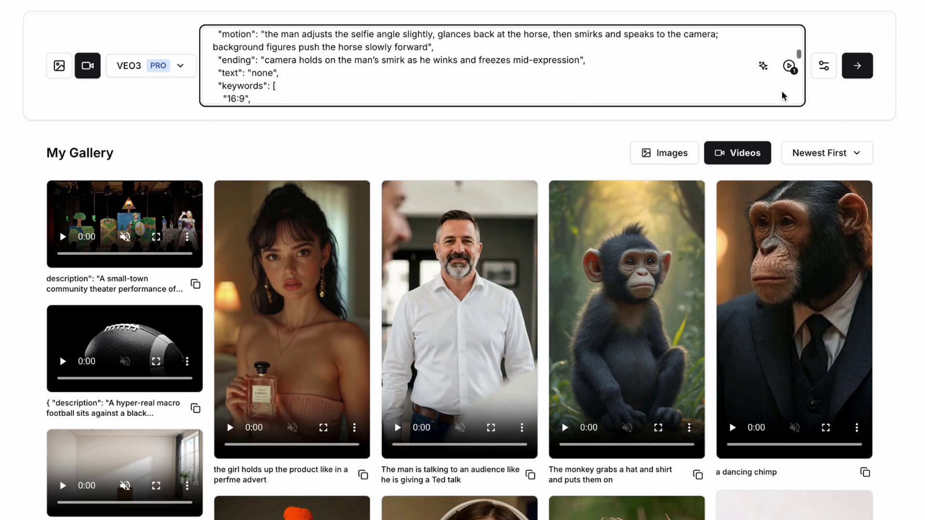
{"action": "scroll", "coordinate": [782, 95], "scroll_direction": "down", "scroll_amount": 2}
{"action": "scroll", "coordinate": [782, 95], "scroll_direction": "down", "scroll_amount": 1}
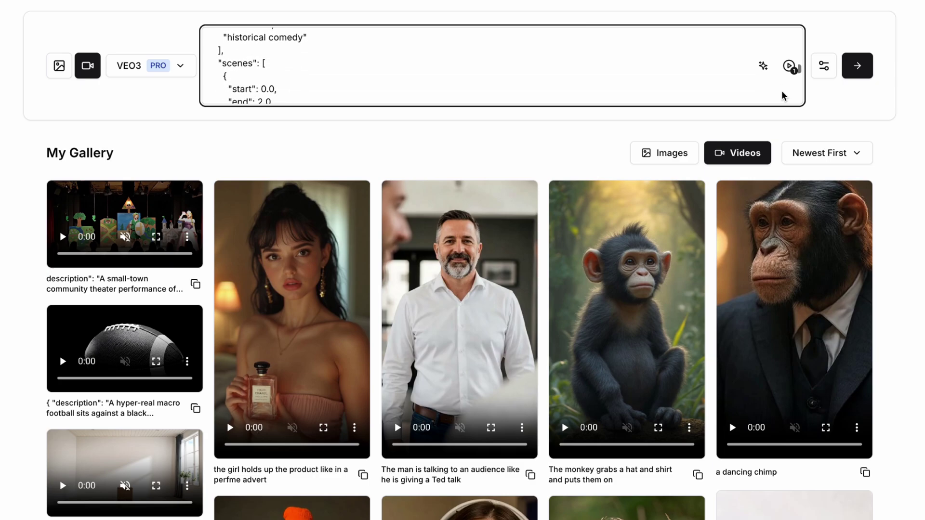
{"action": "scroll", "coordinate": [782, 92], "scroll_direction": "down", "scroll_amount": 3}
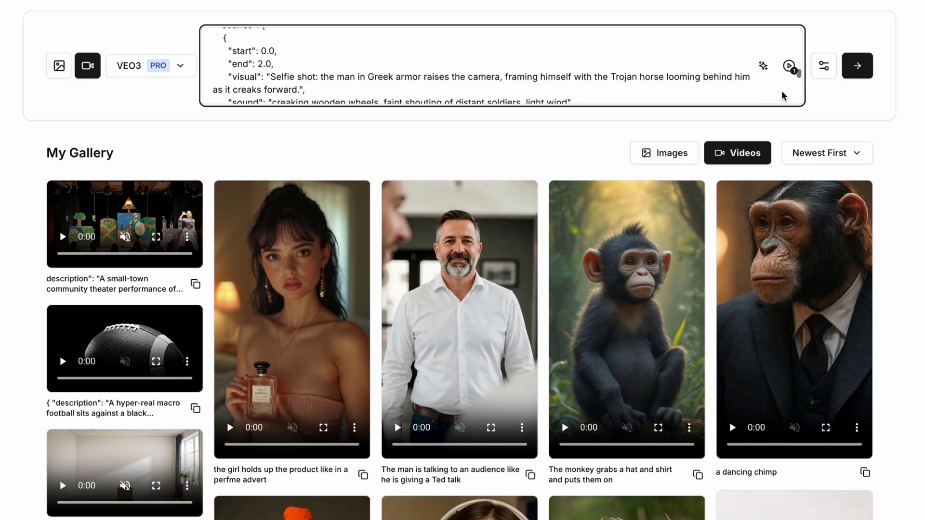
{"action": "scroll", "coordinate": [781, 90], "scroll_direction": "down", "scroll_amount": 1}
{"action": "scroll", "coordinate": [782, 91], "scroll_direction": "down", "scroll_amount": 1}
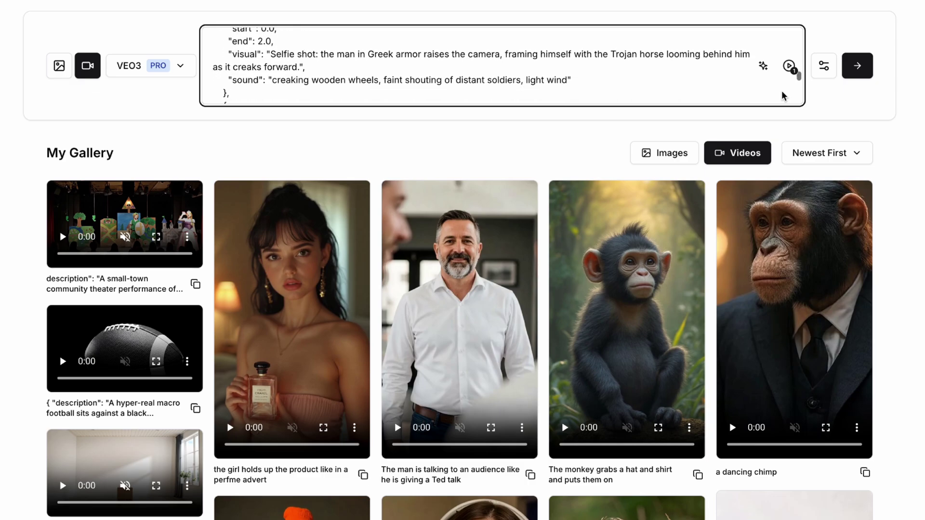
{"action": "scroll", "coordinate": [781, 91], "scroll_direction": "down", "scroll_amount": 3}
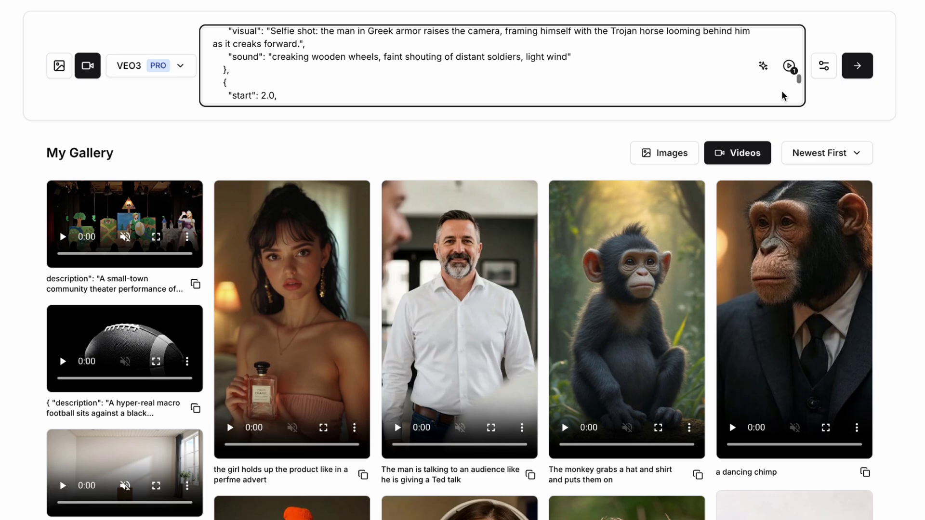
{"action": "scroll", "coordinate": [782, 96], "scroll_direction": "down", "scroll_amount": 3}
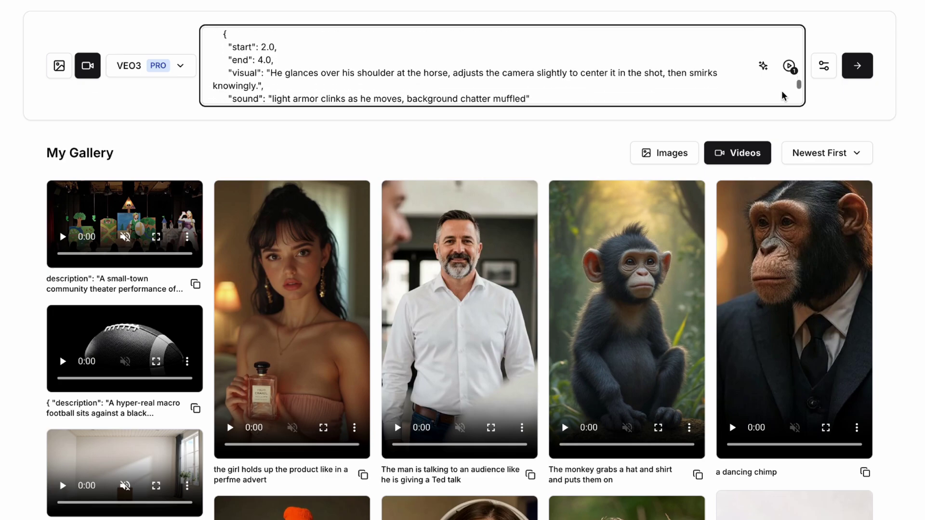
{"action": "scroll", "coordinate": [782, 96], "scroll_direction": "down", "scroll_amount": 2}
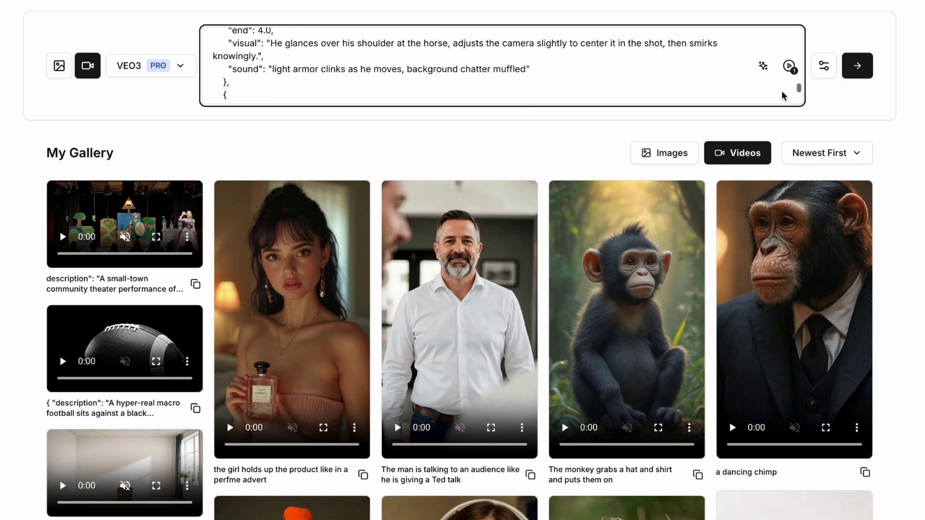
{"action": "scroll", "coordinate": [782, 95], "scroll_direction": "down", "scroll_amount": 4}
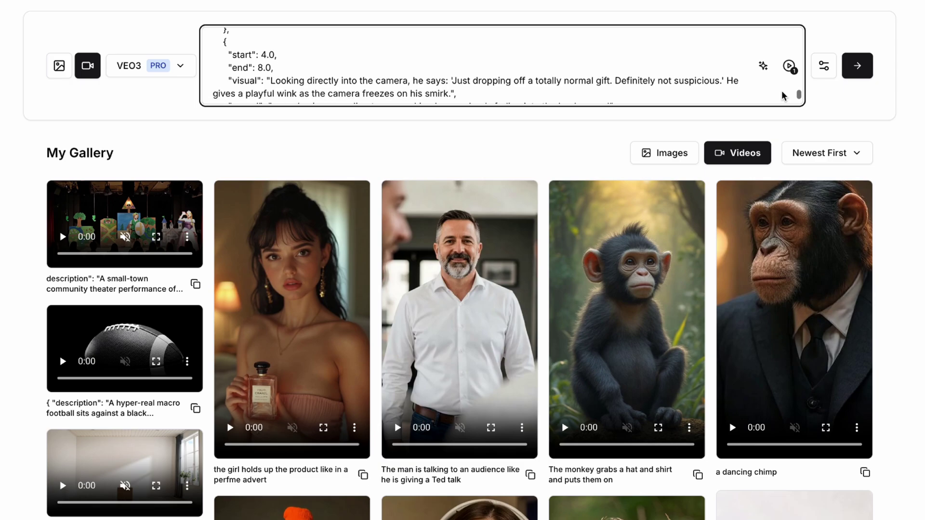
{"action": "scroll", "coordinate": [782, 95], "scroll_direction": "down", "scroll_amount": 3}
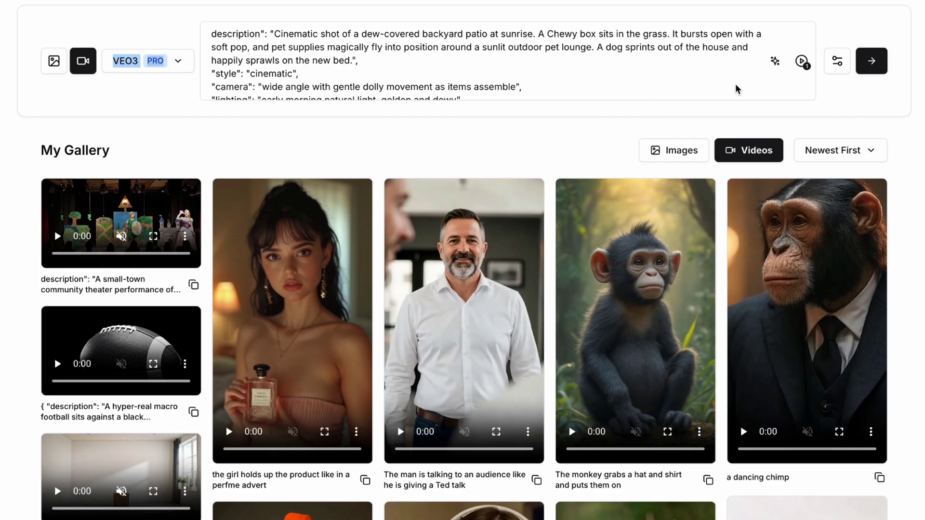
Place the cursor after the camera line of the Chewy backyard pet-lounge JSON, then scroll down through it
{"action": "left_click", "coordinate": [736, 89]}
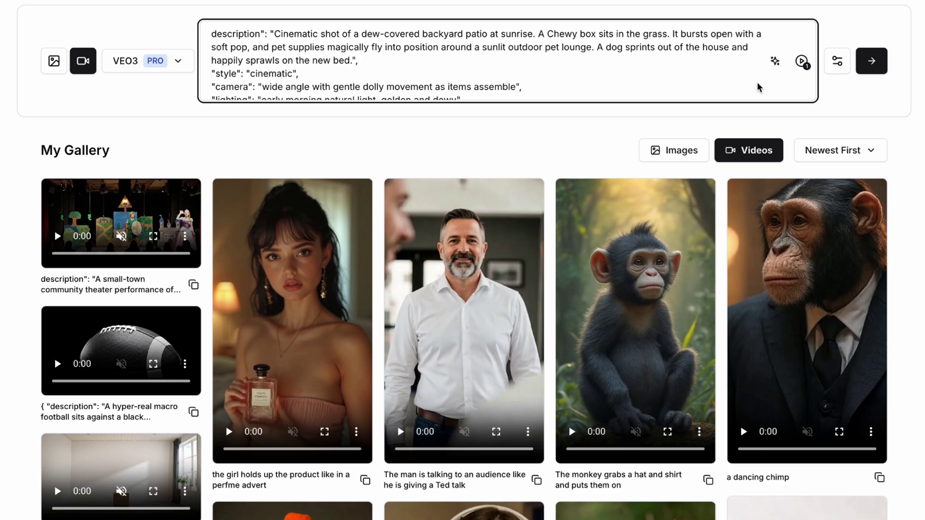
{"action": "left_click", "coordinate": [759, 87]}
{"action": "scroll", "coordinate": [758, 88], "scroll_direction": "down", "scroll_amount": 2}
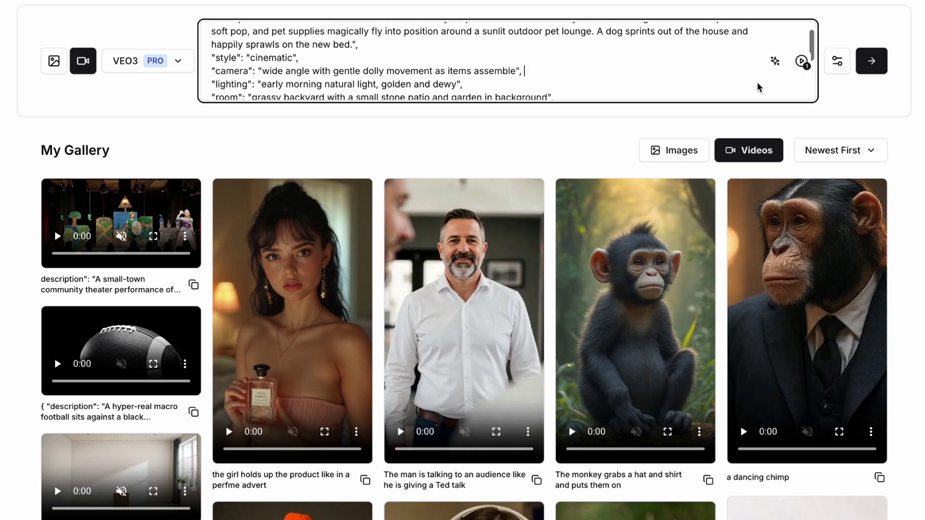
{"action": "scroll", "coordinate": [758, 88], "scroll_direction": "down", "scroll_amount": 1}
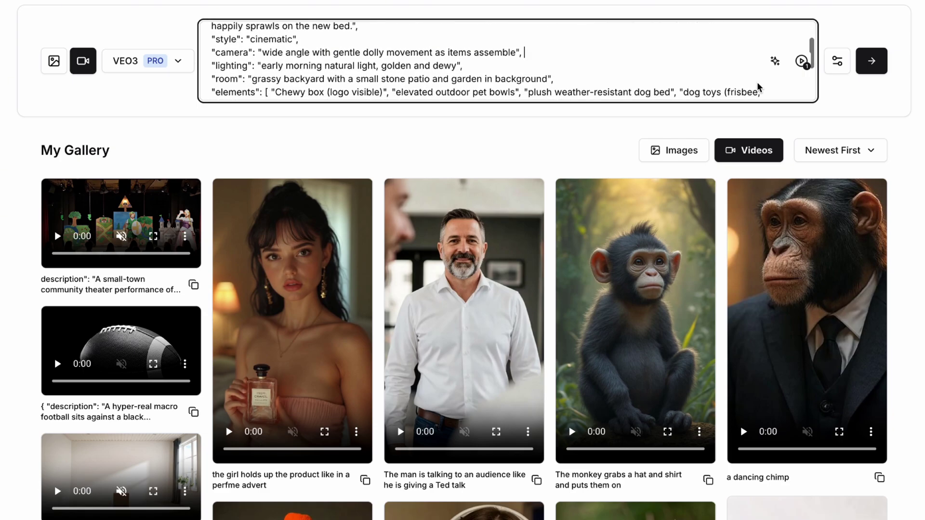
{"action": "scroll", "coordinate": [759, 88], "scroll_direction": "down", "scroll_amount": 1}
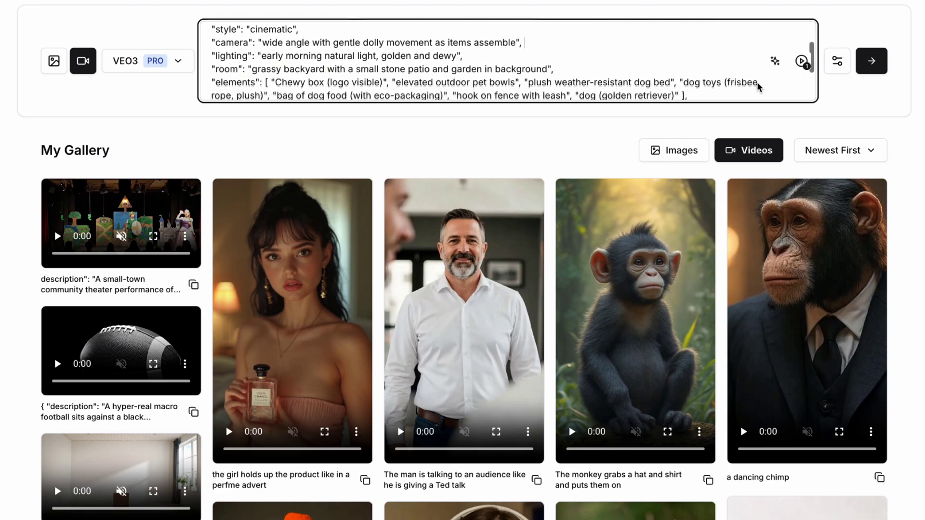
{"action": "scroll", "coordinate": [758, 87], "scroll_direction": "down", "scroll_amount": 2}
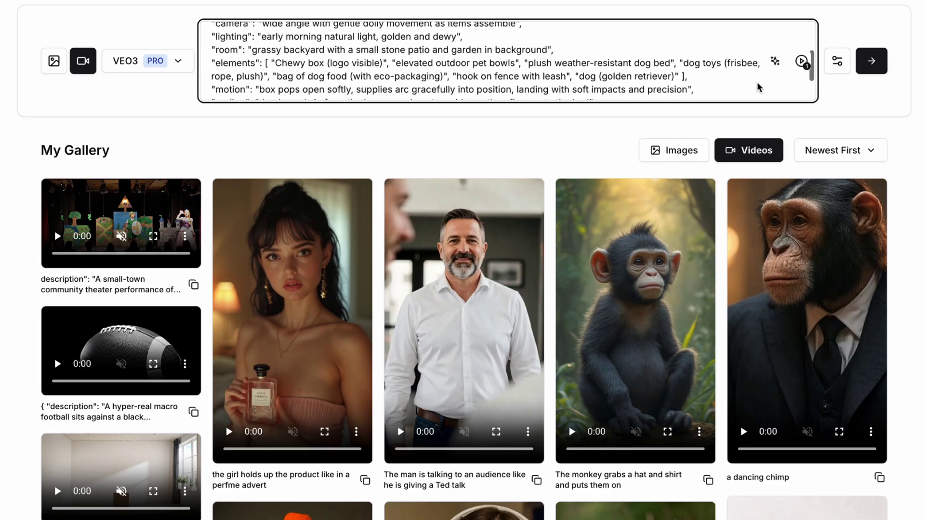
{"action": "scroll", "coordinate": [758, 87], "scroll_direction": "down", "scroll_amount": 1}
{"action": "scroll", "coordinate": [758, 88], "scroll_direction": "down", "scroll_amount": 2}
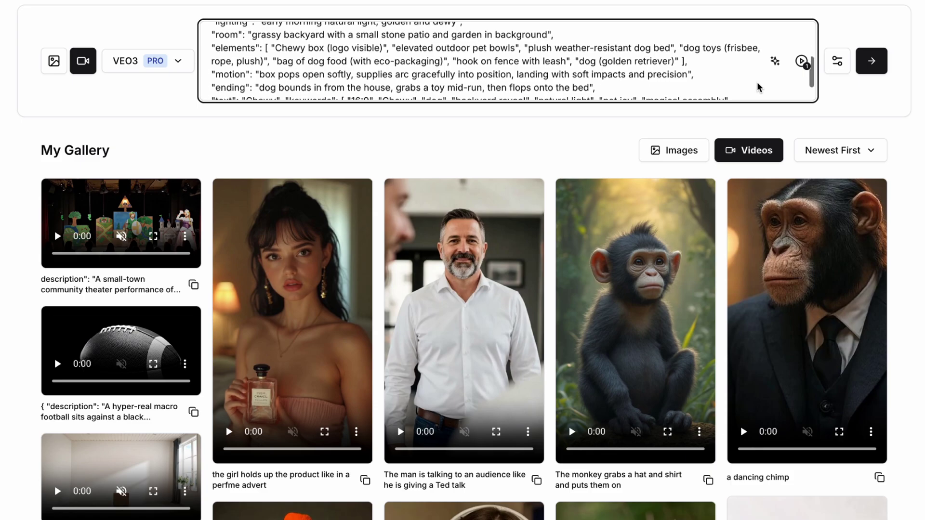
{"action": "scroll", "coordinate": [759, 87], "scroll_direction": "down", "scroll_amount": 2}
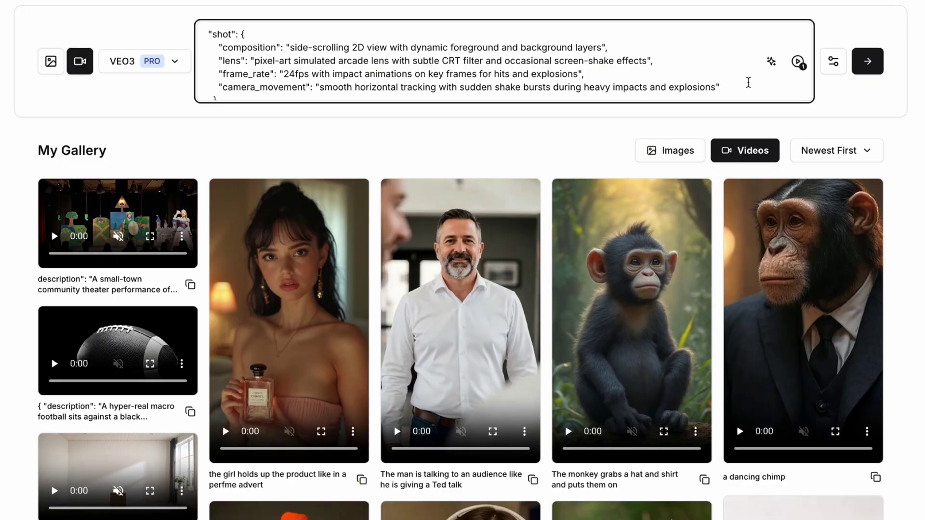
Scroll down through the pixel-art neon cyberpunk rooftop combat JSON prompt to review it
{"action": "scroll", "coordinate": [748, 82], "scroll_direction": "down", "scroll_amount": 1}
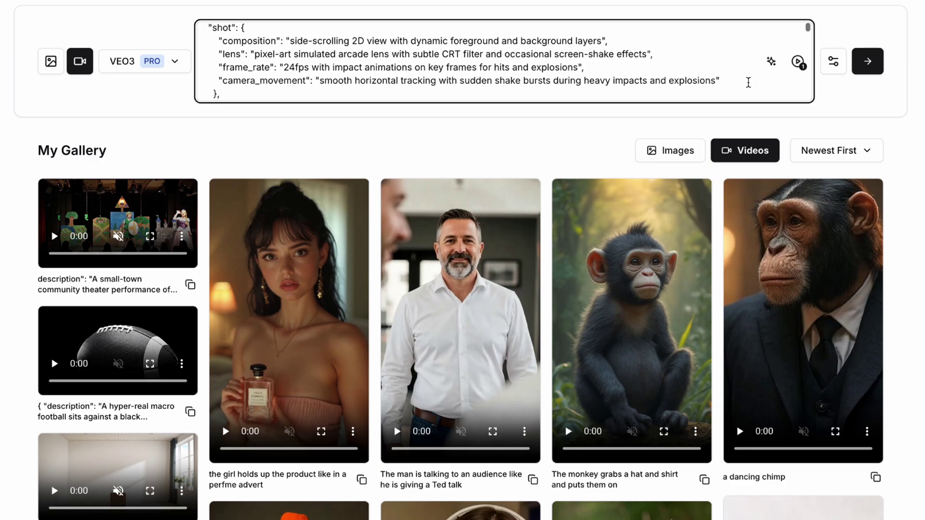
{"action": "scroll", "coordinate": [748, 82], "scroll_direction": "down", "scroll_amount": 5}
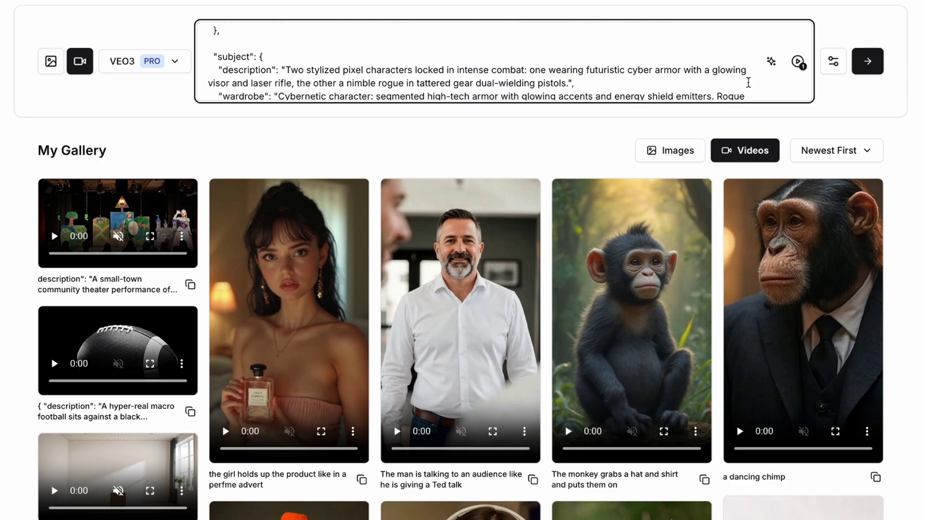
{"action": "scroll", "coordinate": [748, 83], "scroll_direction": "down", "scroll_amount": 2}
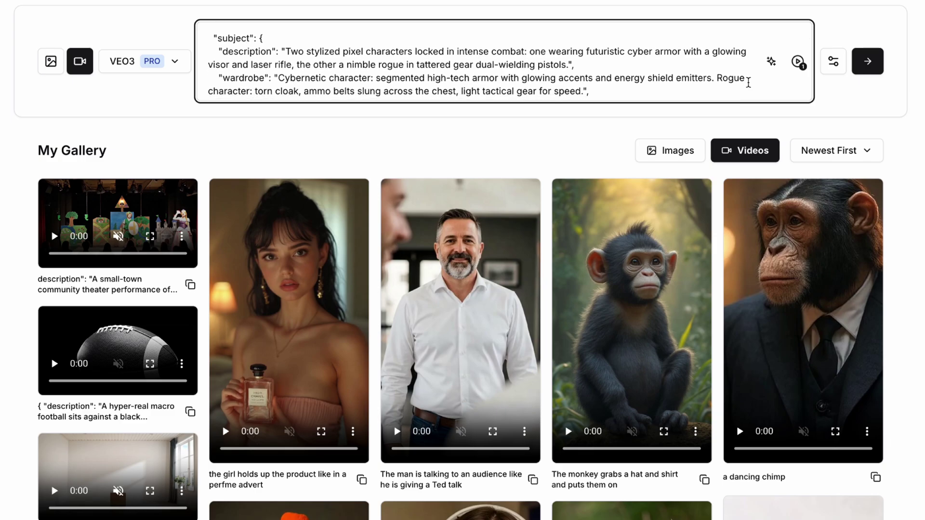
{"action": "scroll", "coordinate": [748, 83], "scroll_direction": "down", "scroll_amount": 1}
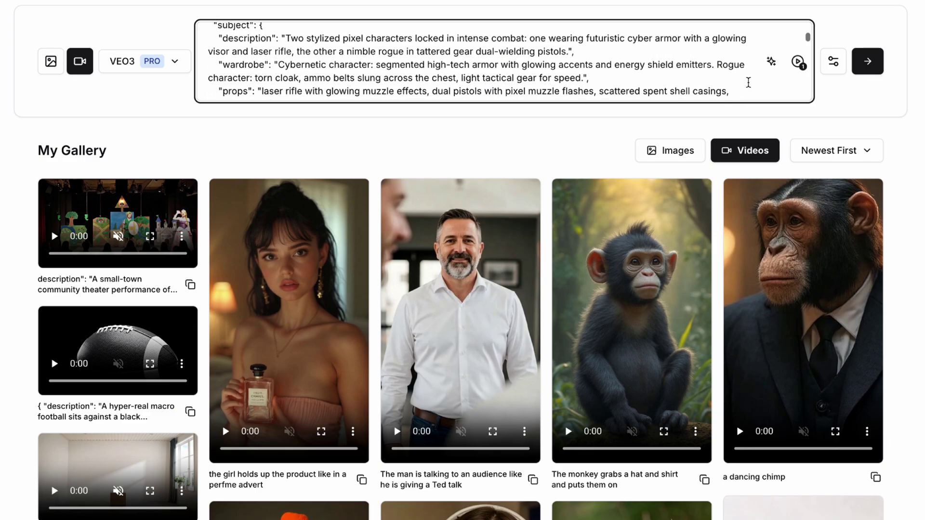
{"action": "scroll", "coordinate": [748, 83], "scroll_direction": "down", "scroll_amount": 2}
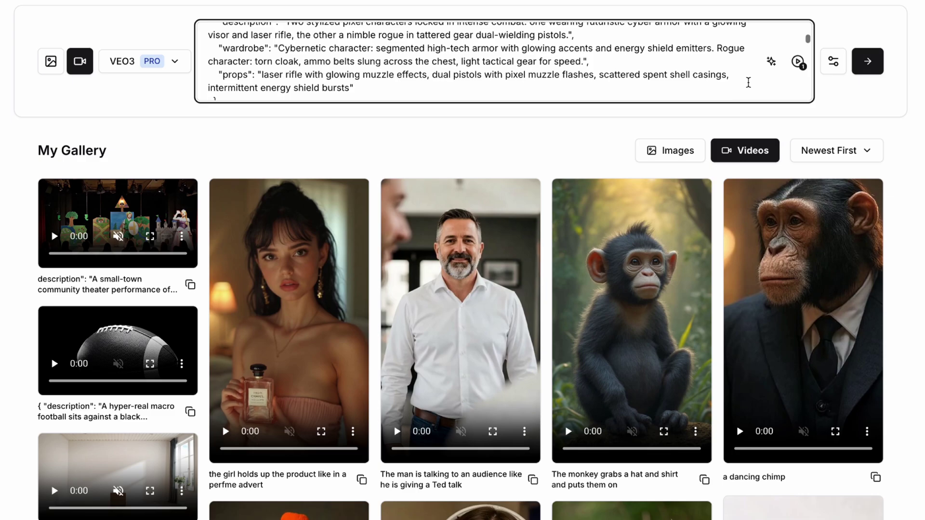
{"action": "scroll", "coordinate": [748, 83], "scroll_direction": "down", "scroll_amount": 5}
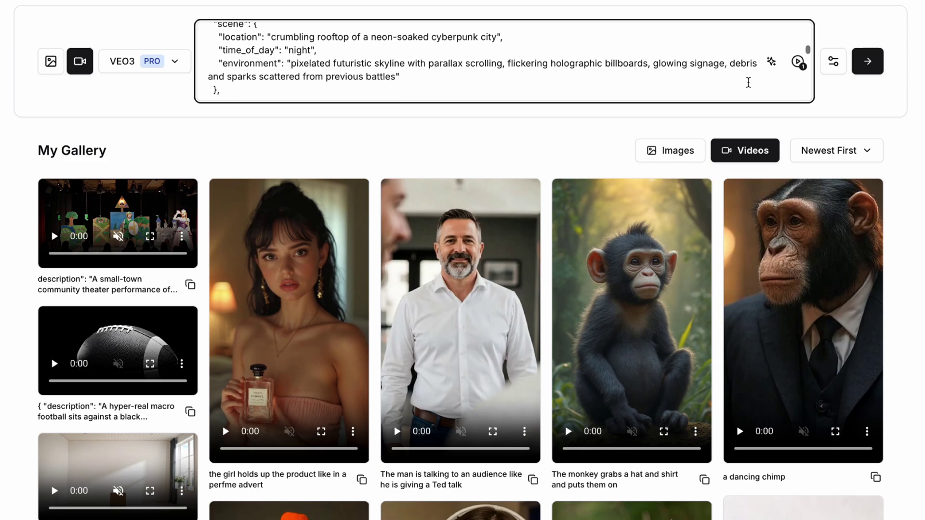
{"action": "scroll", "coordinate": [748, 83], "scroll_direction": "down", "scroll_amount": 3}
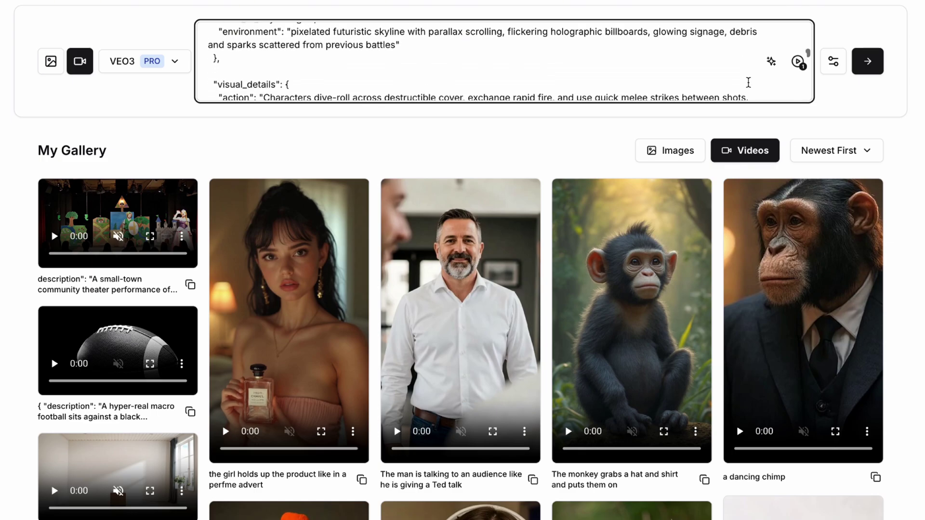
{"action": "scroll", "coordinate": [748, 82], "scroll_direction": "down", "scroll_amount": 4}
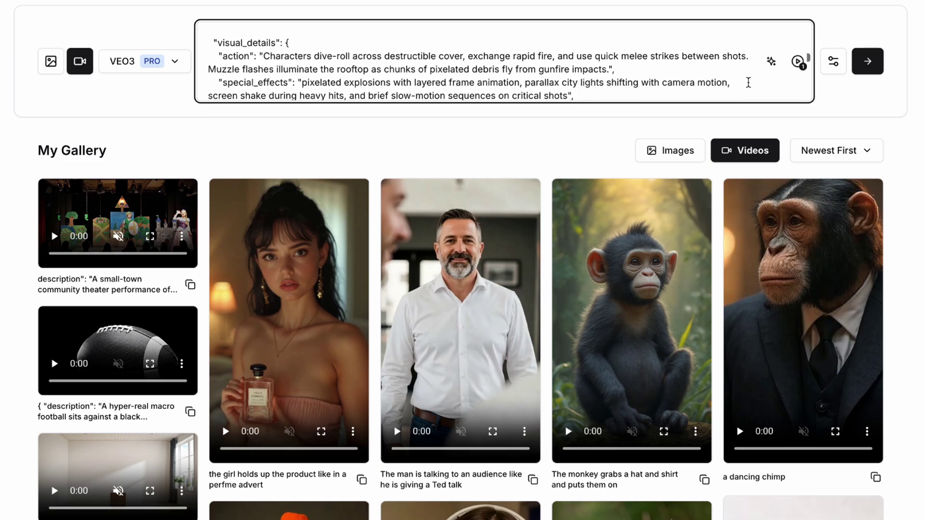
{"action": "scroll", "coordinate": [748, 83], "scroll_direction": "down", "scroll_amount": 6}
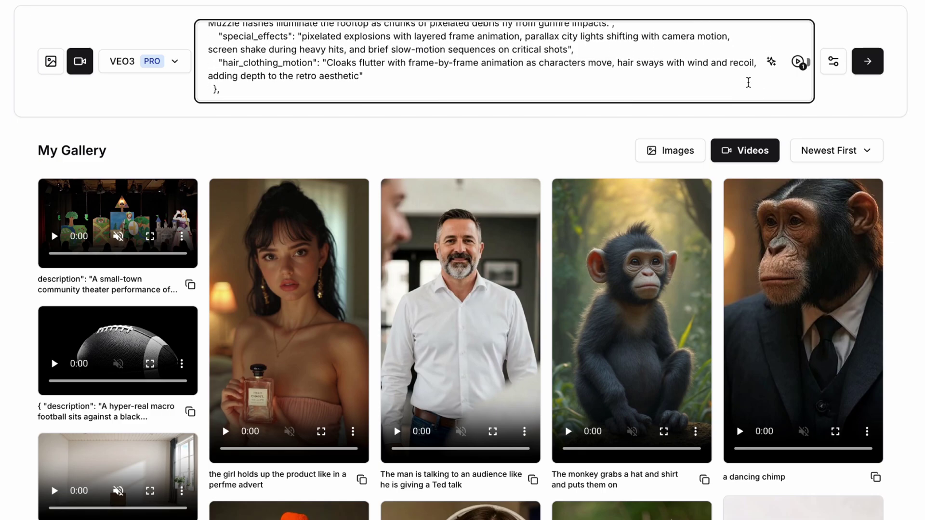
{"action": "scroll", "coordinate": [749, 83], "scroll_direction": "down", "scroll_amount": 4}
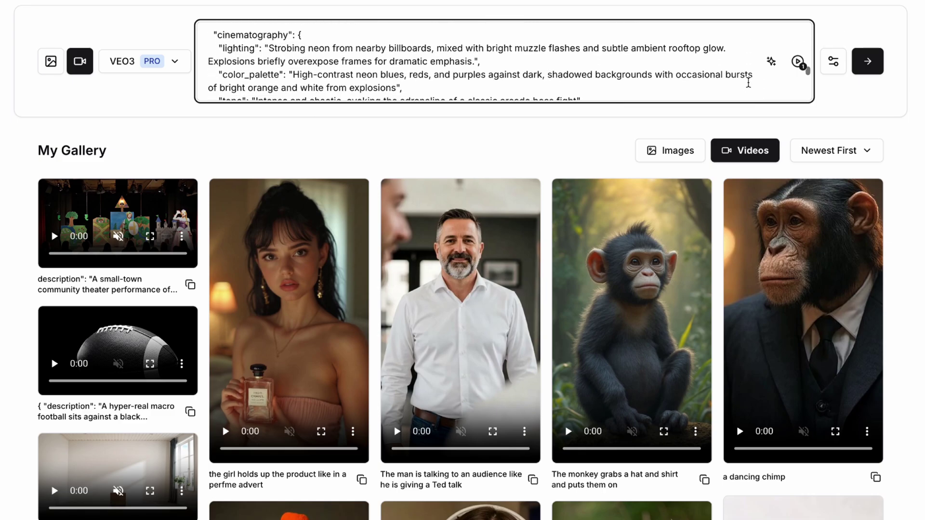
{"action": "scroll", "coordinate": [748, 82], "scroll_direction": "down", "scroll_amount": 2}
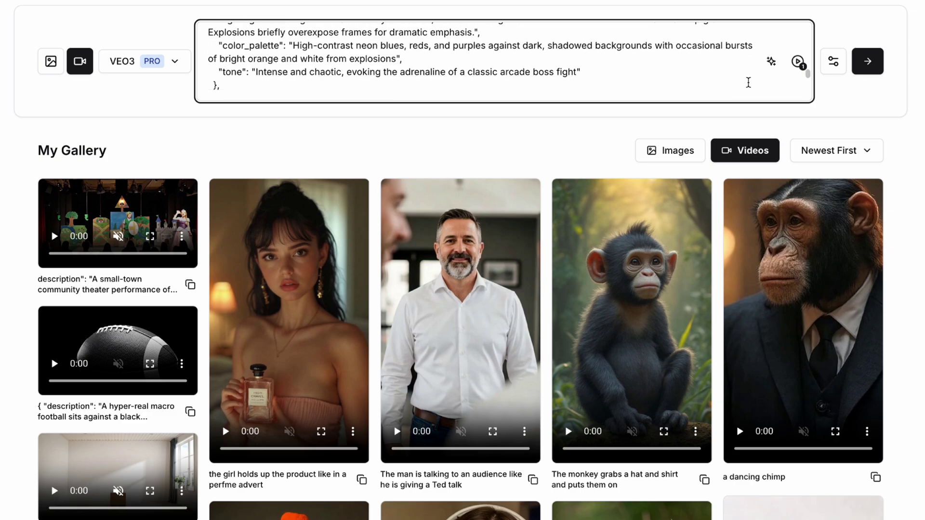
{"action": "scroll", "coordinate": [748, 82], "scroll_direction": "down", "scroll_amount": 2}
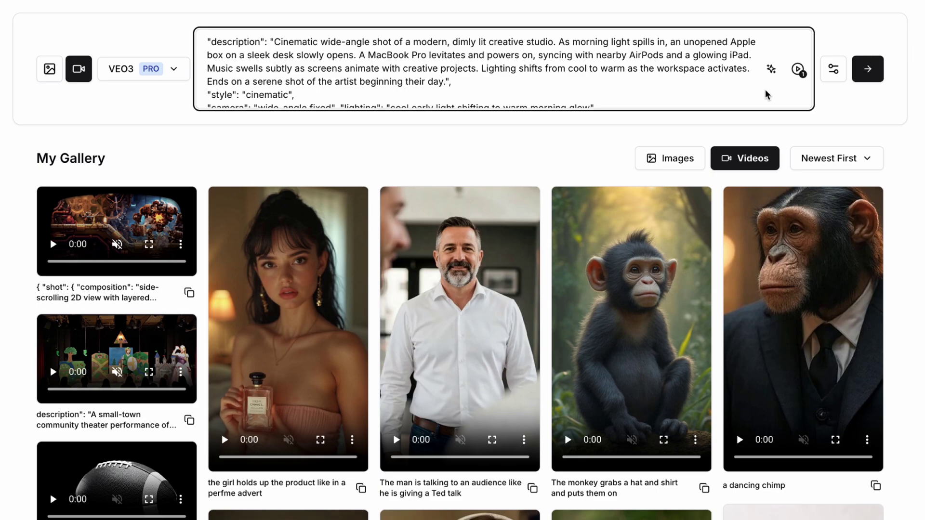
{"action": "scroll", "coordinate": [767, 95], "scroll_direction": "down", "scroll_amount": 1}
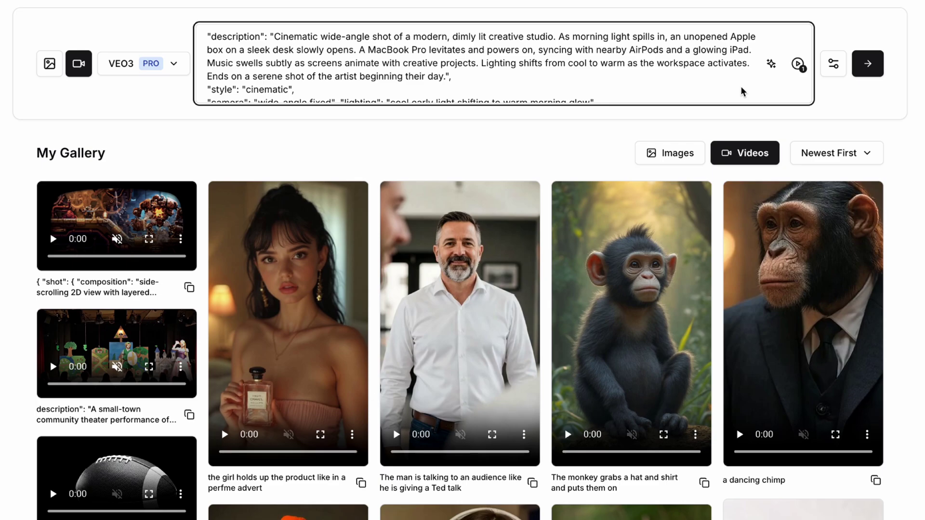
{"action": "scroll", "coordinate": [741, 72], "scroll_direction": "down", "scroll_amount": 2}
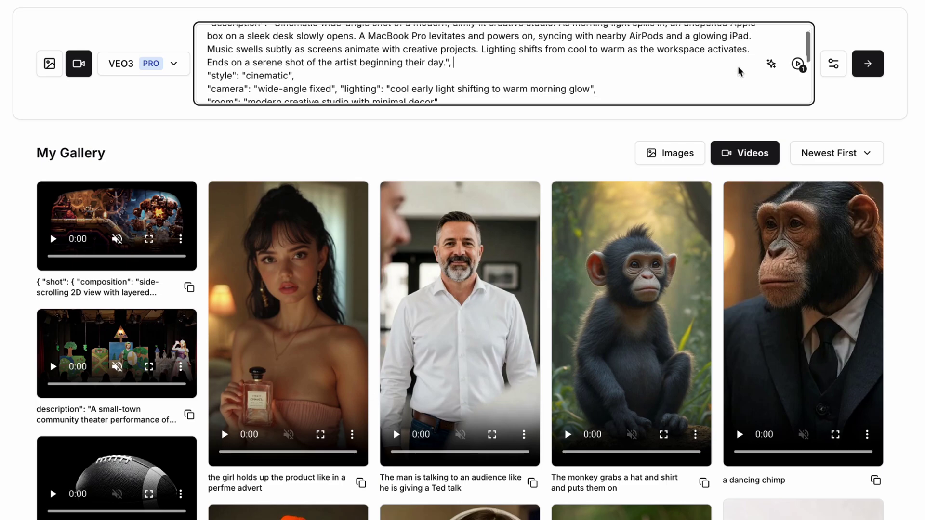
{"action": "scroll", "coordinate": [741, 72], "scroll_direction": "down", "scroll_amount": 1}
{"action": "scroll", "coordinate": [740, 72], "scroll_direction": "down", "scroll_amount": 1}
{"action": "scroll", "coordinate": [741, 72], "scroll_direction": "down", "scroll_amount": 1}
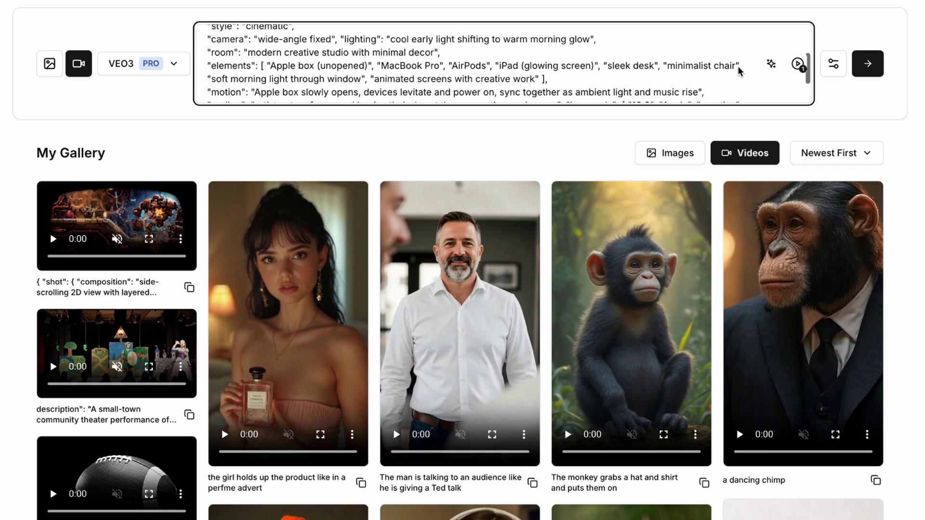
{"action": "scroll", "coordinate": [740, 72], "scroll_direction": "down", "scroll_amount": 1}
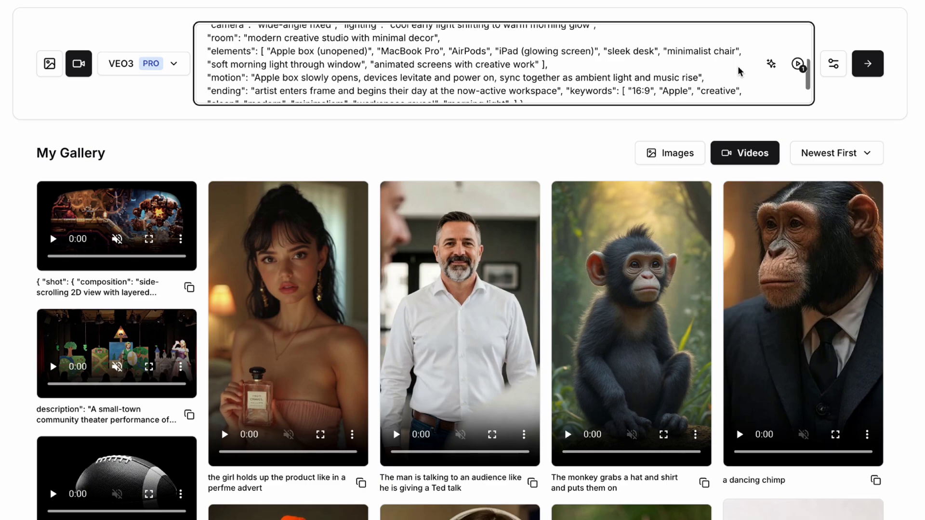
{"action": "scroll", "coordinate": [741, 71], "scroll_direction": "down", "scroll_amount": 2}
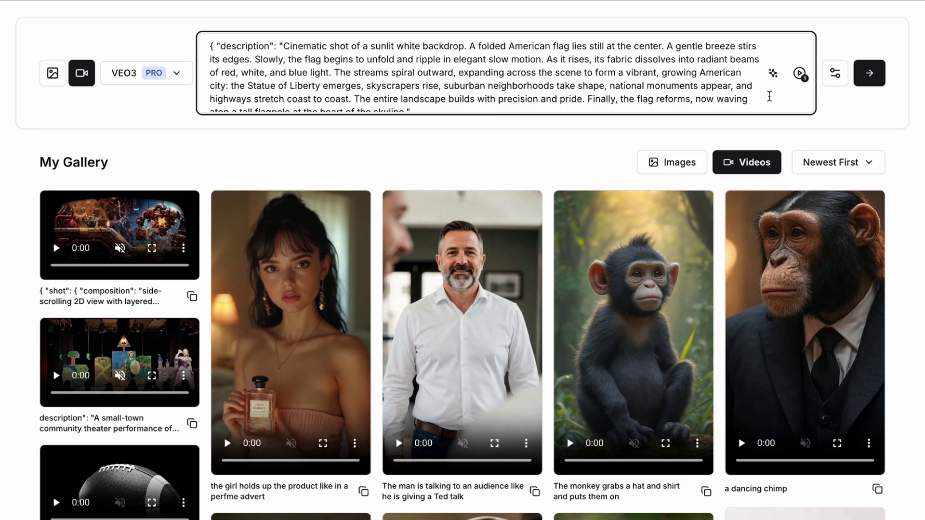
Scroll through the folded American flag city-skyline JSON prompt to check its fields
{"action": "scroll", "coordinate": [770, 97], "scroll_direction": "down", "scroll_amount": 1}
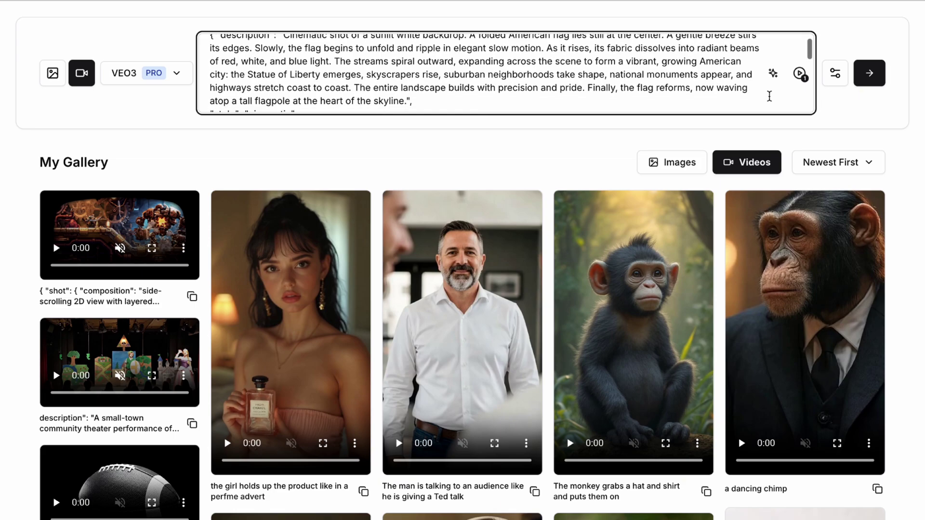
{"action": "scroll", "coordinate": [769, 96], "scroll_direction": "down", "scroll_amount": 1}
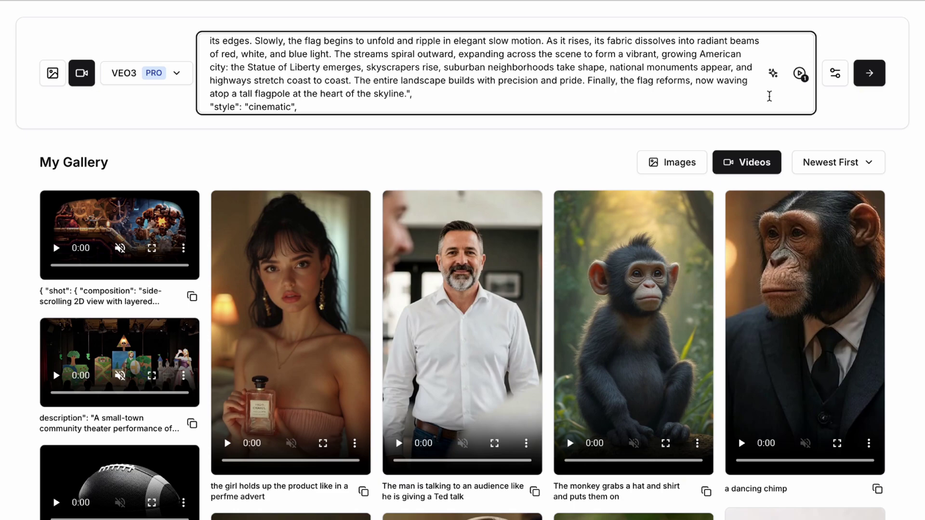
{"action": "scroll", "coordinate": [769, 96], "scroll_direction": "down", "scroll_amount": 1}
{"action": "scroll", "coordinate": [769, 97], "scroll_direction": "down", "scroll_amount": 1}
{"action": "scroll", "coordinate": [769, 96], "scroll_direction": "down", "scroll_amount": 1}
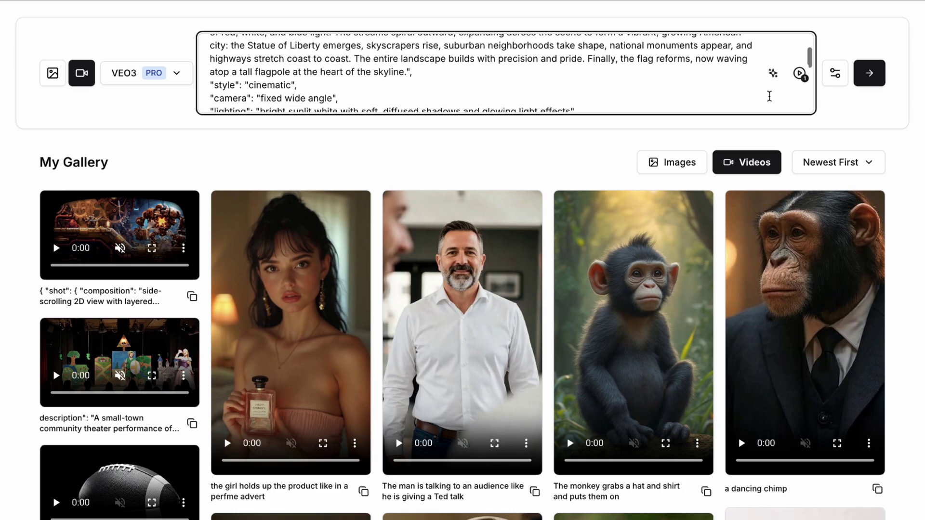
{"action": "scroll", "coordinate": [770, 97], "scroll_direction": "down", "scroll_amount": 2}
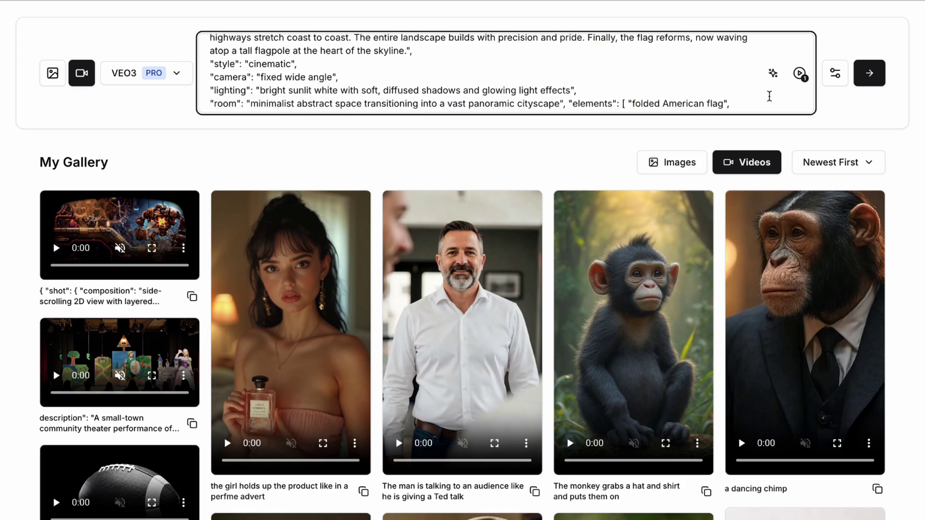
{"action": "scroll", "coordinate": [770, 96], "scroll_direction": "down", "scroll_amount": 1}
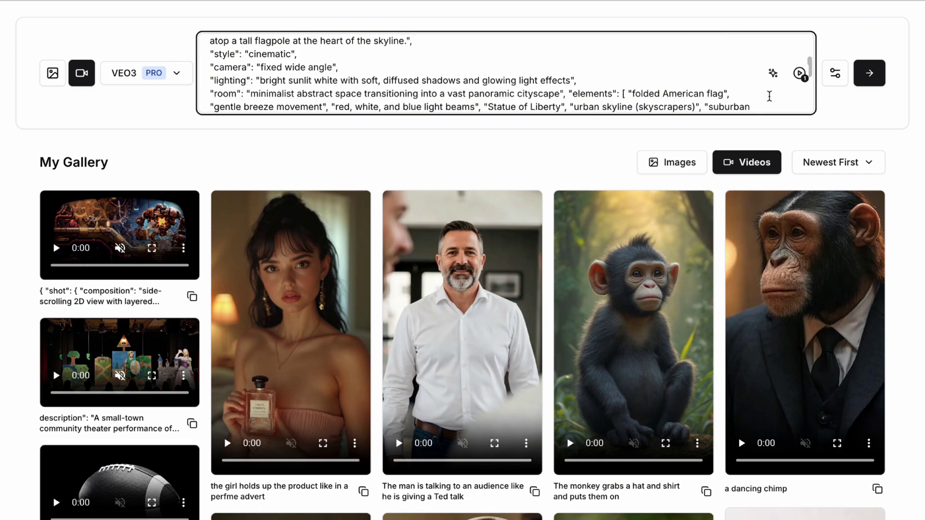
{"action": "scroll", "coordinate": [769, 96], "scroll_direction": "down", "scroll_amount": 1}
{"action": "scroll", "coordinate": [769, 96], "scroll_direction": "down", "scroll_amount": 1}
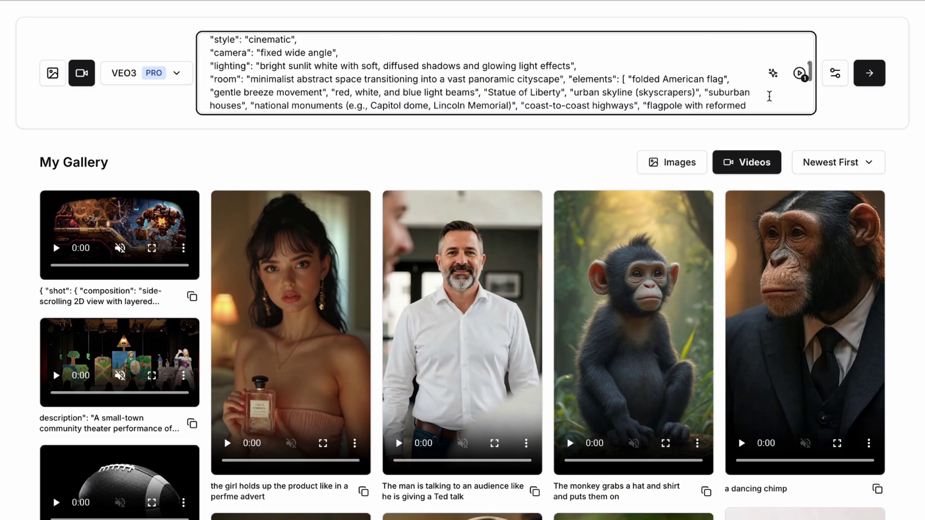
{"action": "scroll", "coordinate": [769, 96], "scroll_direction": "down", "scroll_amount": 1}
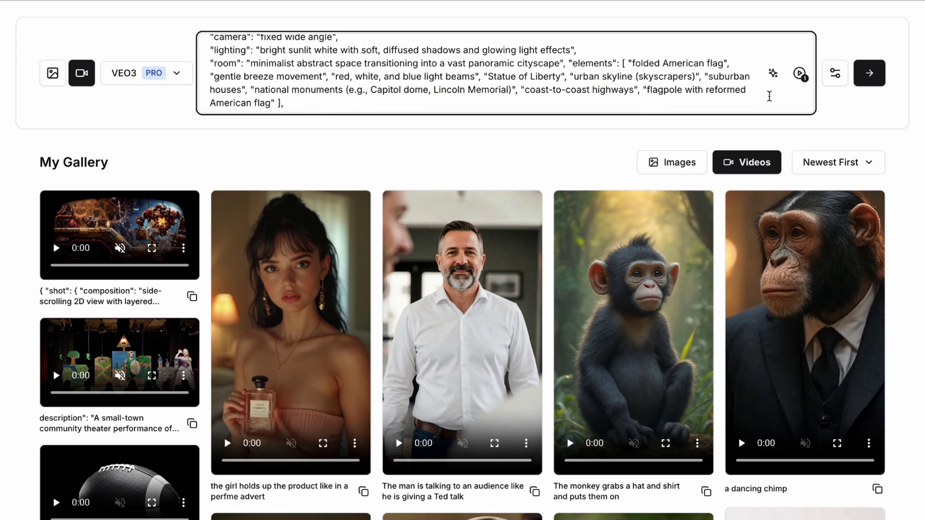
{"action": "scroll", "coordinate": [769, 97], "scroll_direction": "down", "scroll_amount": 1}
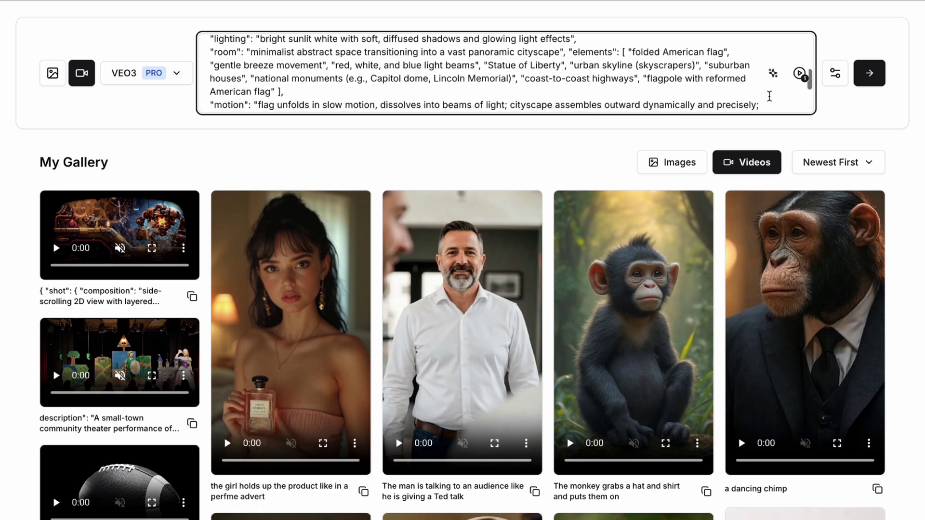
{"action": "scroll", "coordinate": [770, 97], "scroll_direction": "down", "scroll_amount": 1}
{"action": "scroll", "coordinate": [770, 96], "scroll_direction": "down", "scroll_amount": 1}
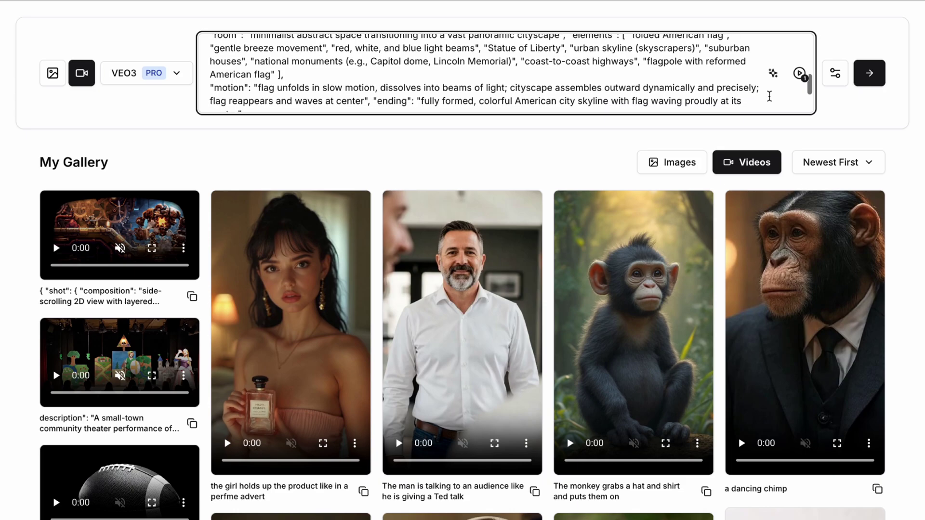
{"action": "scroll", "coordinate": [769, 97], "scroll_direction": "down", "scroll_amount": 1}
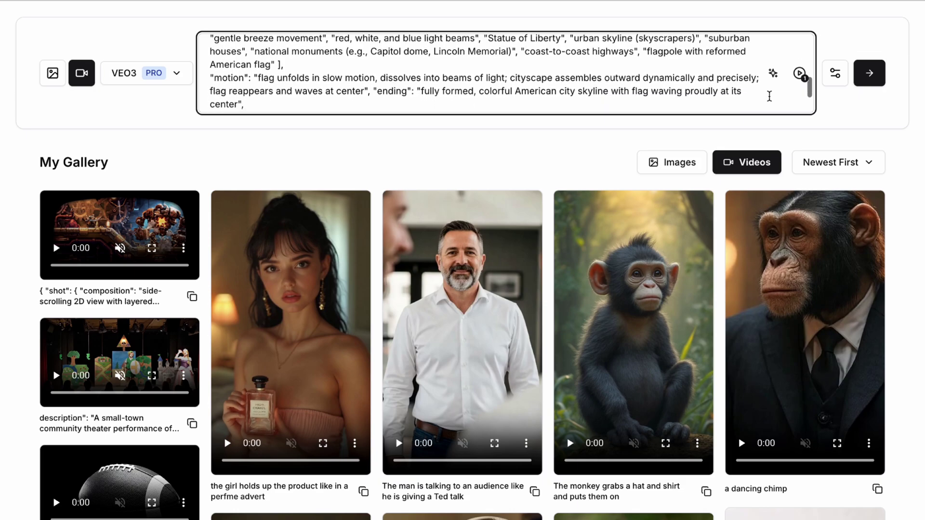
{"action": "scroll", "coordinate": [769, 97], "scroll_direction": "down", "scroll_amount": 1}
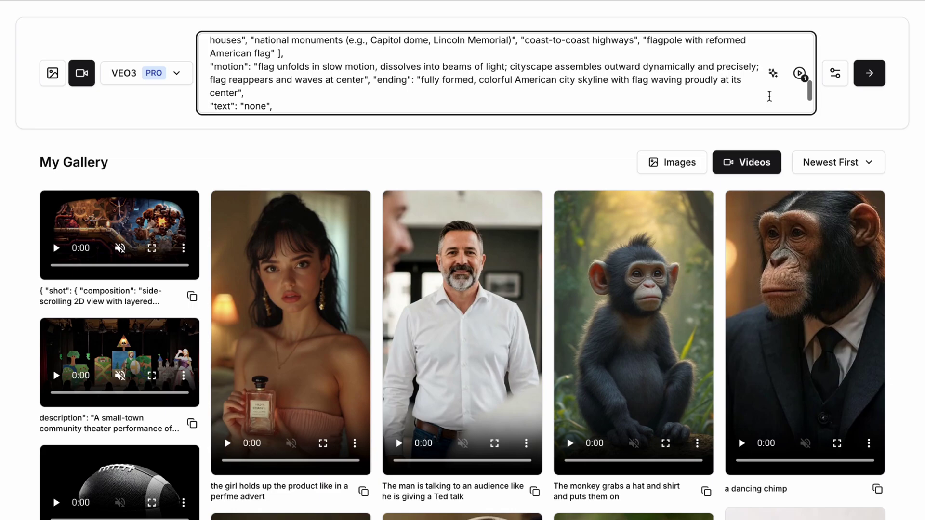
{"action": "scroll", "coordinate": [769, 96], "scroll_direction": "down", "scroll_amount": 1}
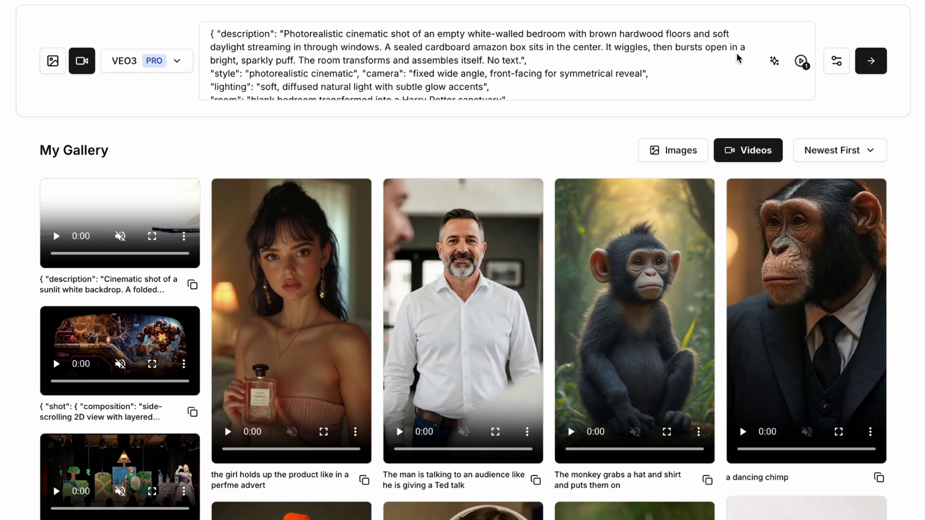
Scroll through the Amazon box Harry Potter bedroom JSON prompt to review its contents
{"action": "scroll", "coordinate": [737, 54], "scroll_direction": "down", "scroll_amount": 1}
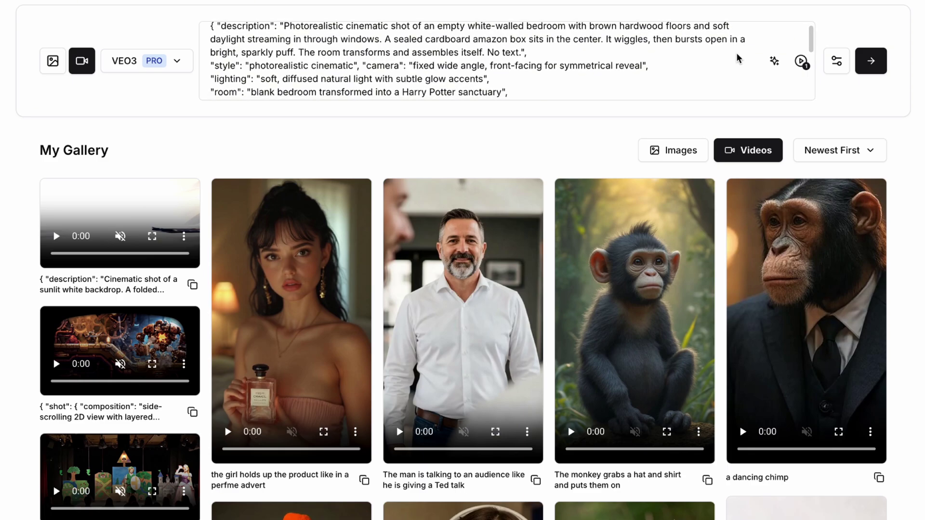
{"action": "scroll", "coordinate": [736, 54], "scroll_direction": "down", "scroll_amount": 1}
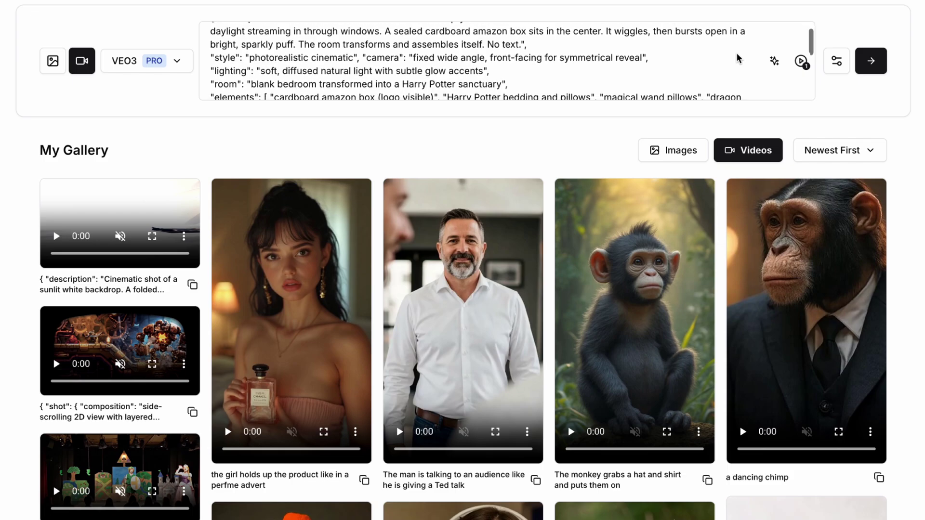
{"action": "scroll", "coordinate": [736, 53], "scroll_direction": "down", "scroll_amount": 1}
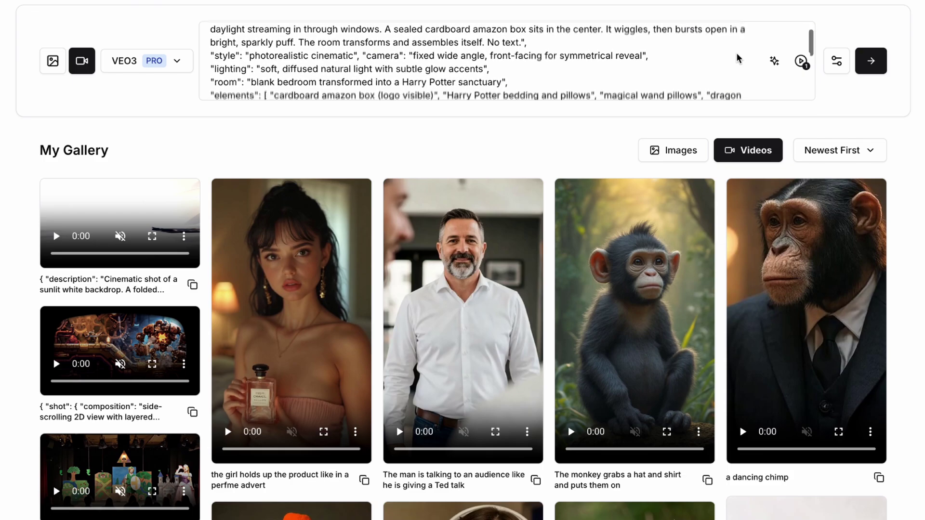
{"action": "scroll", "coordinate": [736, 53], "scroll_direction": "down", "scroll_amount": 2}
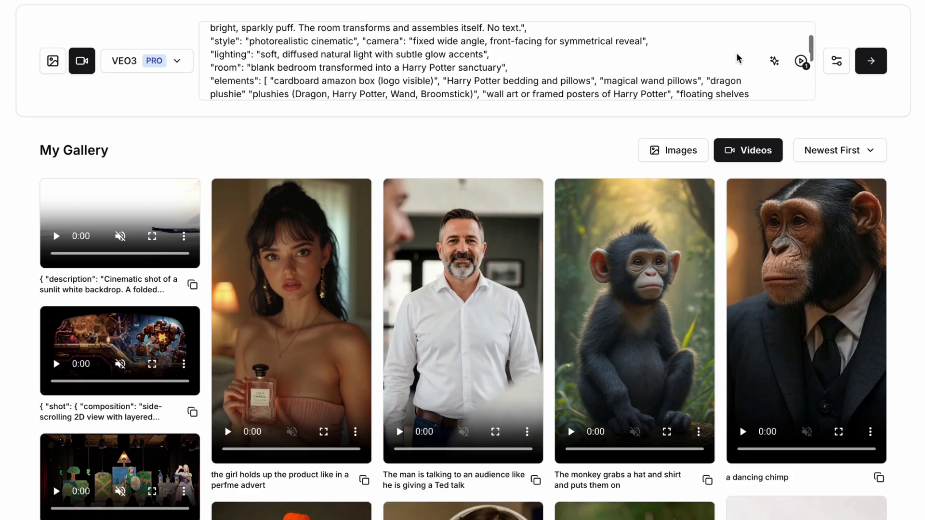
{"action": "scroll", "coordinate": [736, 58], "scroll_direction": "down", "scroll_amount": 1}
{"action": "scroll", "coordinate": [736, 58], "scroll_direction": "down", "scroll_amount": 1}
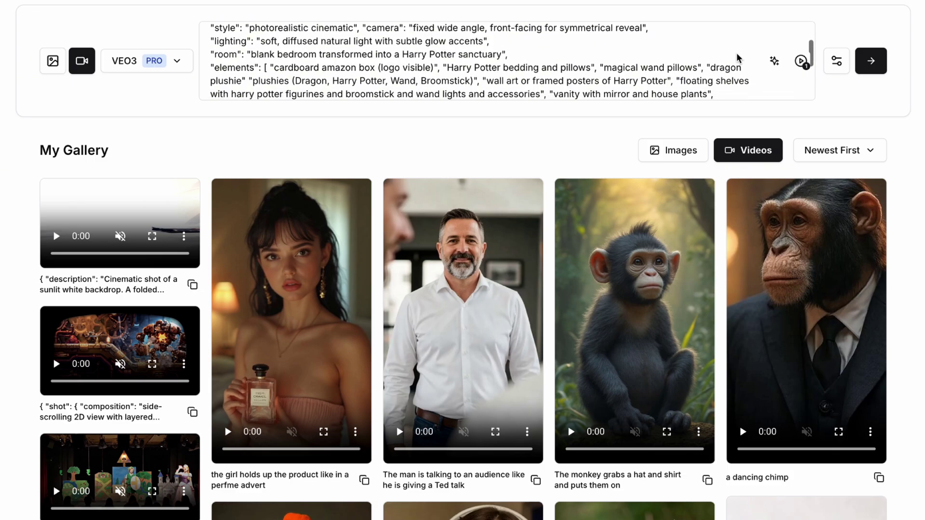
{"action": "scroll", "coordinate": [737, 58], "scroll_direction": "down", "scroll_amount": 3}
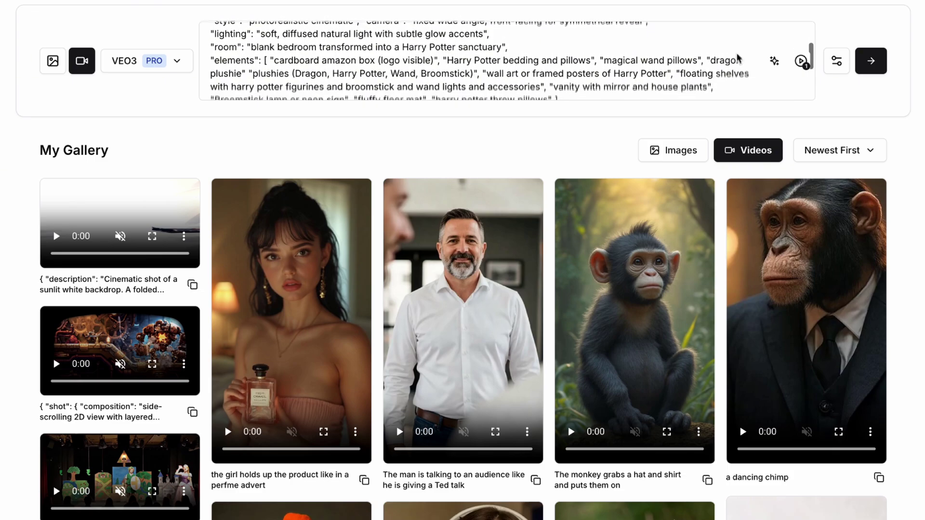
{"action": "scroll", "coordinate": [736, 58], "scroll_direction": "down", "scroll_amount": 1}
{"action": "scroll", "coordinate": [737, 58], "scroll_direction": "down", "scroll_amount": 1}
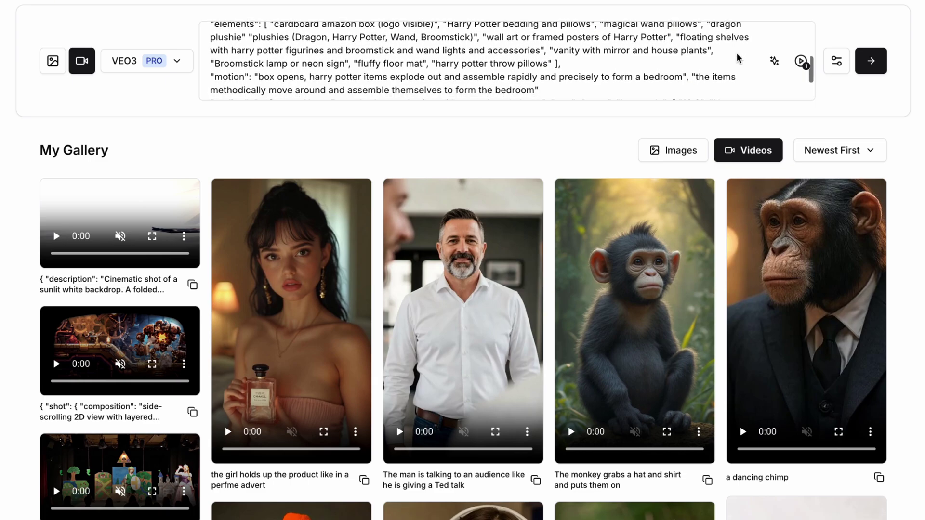
{"action": "scroll", "coordinate": [737, 57], "scroll_direction": "down", "scroll_amount": 1}
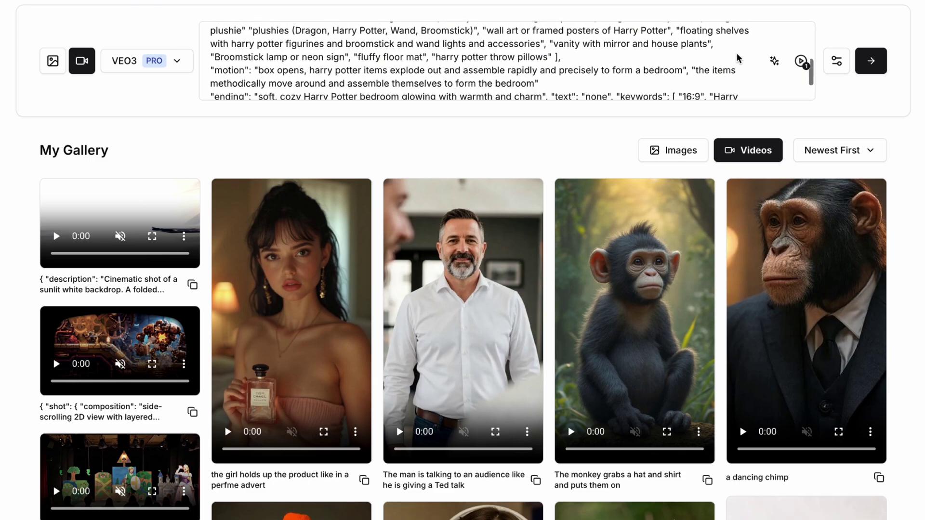
{"action": "scroll", "coordinate": [737, 58], "scroll_direction": "down", "scroll_amount": 2}
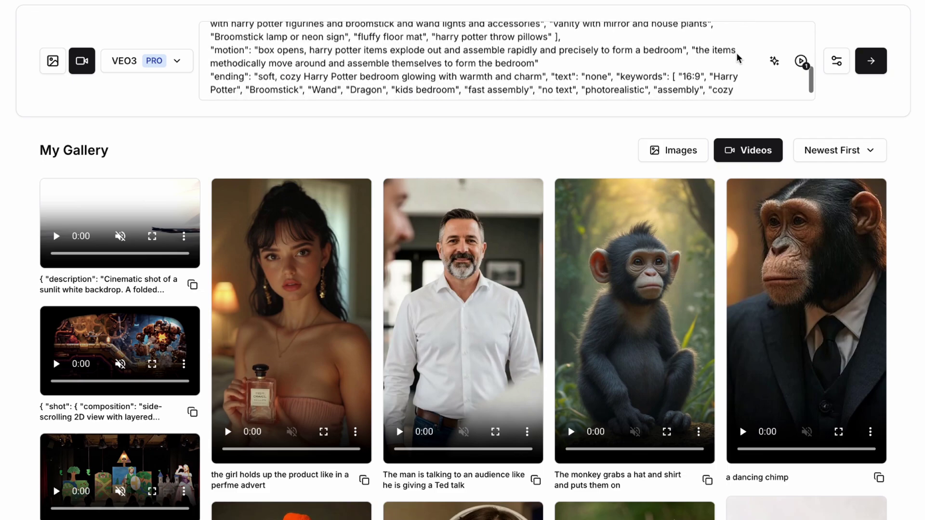
{"action": "scroll", "coordinate": [737, 58], "scroll_direction": "down", "scroll_amount": 1}
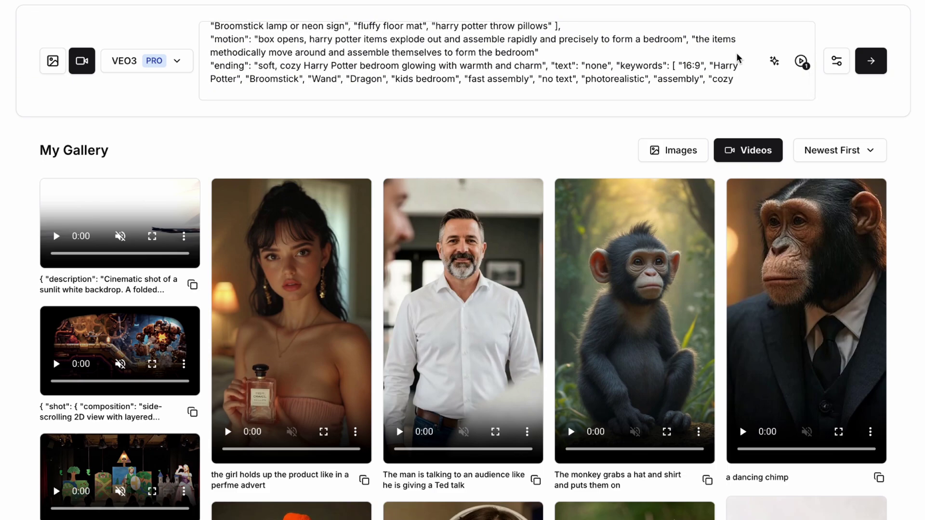
{"action": "scroll", "coordinate": [737, 58], "scroll_direction": "down", "scroll_amount": 1}
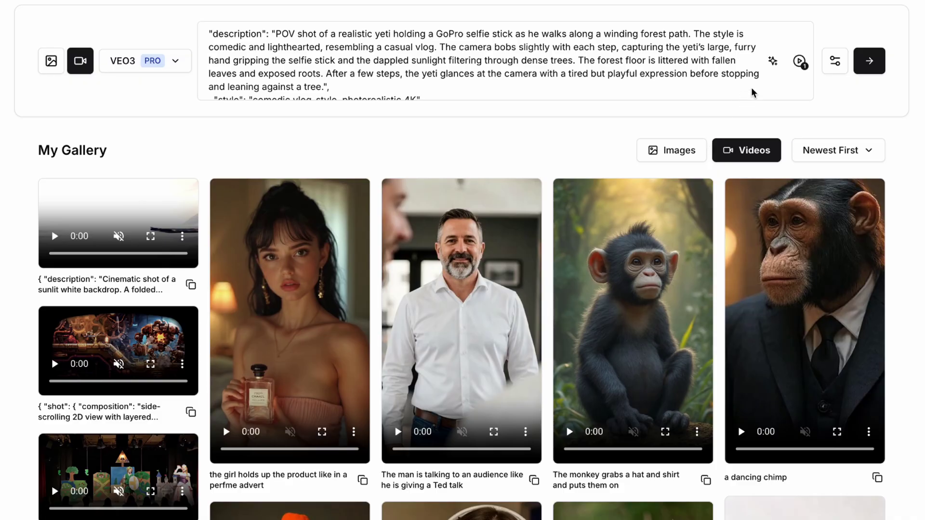
{"action": "left_click", "coordinate": [749, 91]}
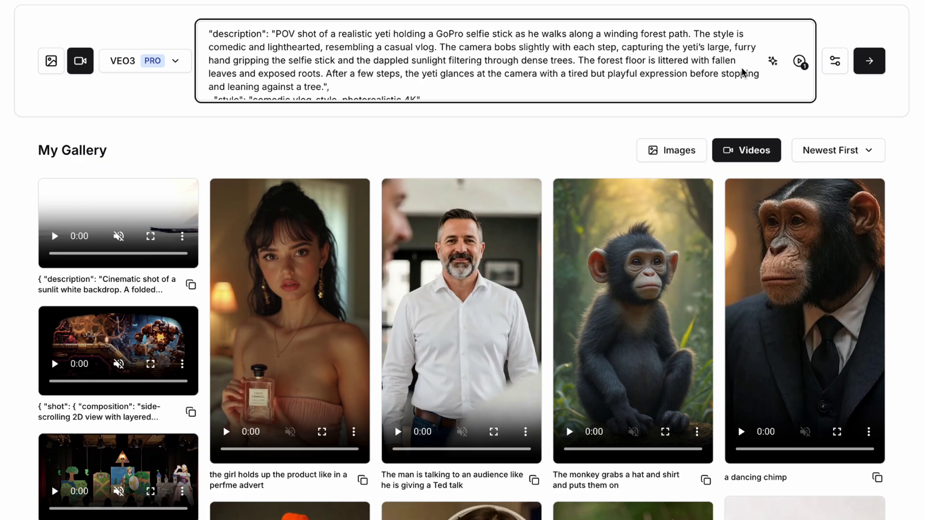
{"action": "scroll", "coordinate": [744, 73], "scroll_direction": "down", "scroll_amount": 1}
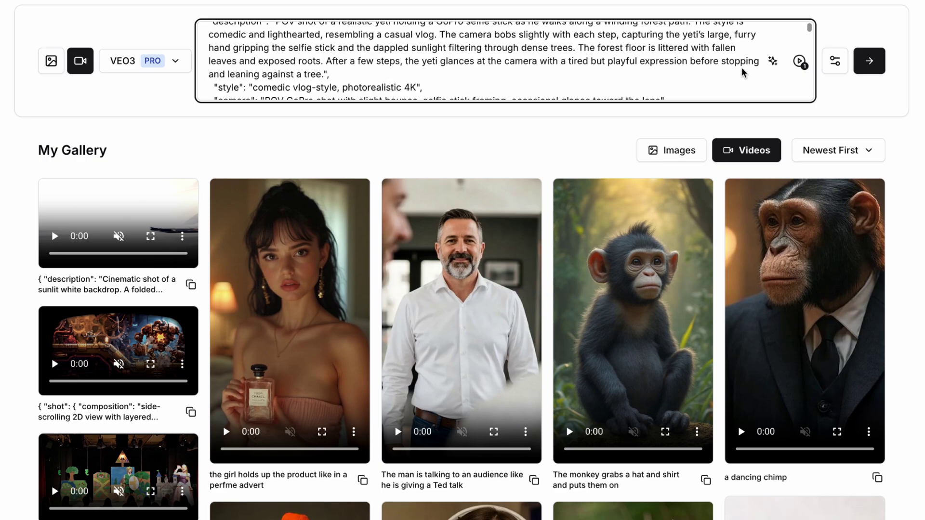
{"action": "scroll", "coordinate": [744, 73], "scroll_direction": "down", "scroll_amount": 1}
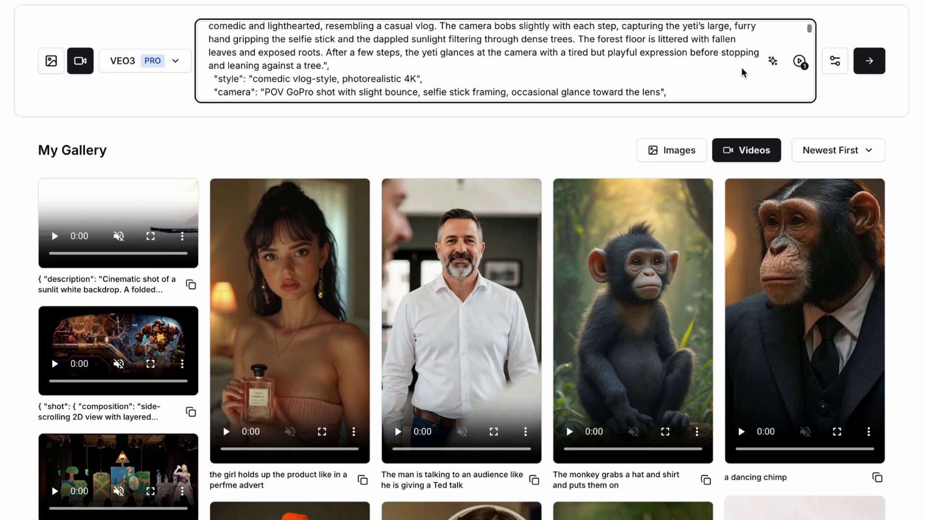
{"action": "scroll", "coordinate": [744, 73], "scroll_direction": "down", "scroll_amount": 1}
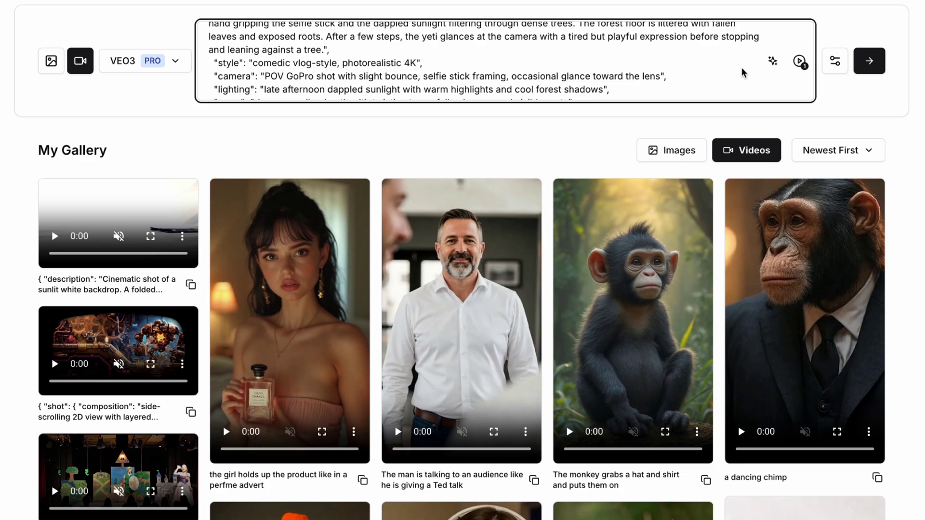
{"action": "scroll", "coordinate": [744, 73], "scroll_direction": "down", "scroll_amount": 1}
{"action": "scroll", "coordinate": [744, 73], "scroll_direction": "down", "scroll_amount": 1}
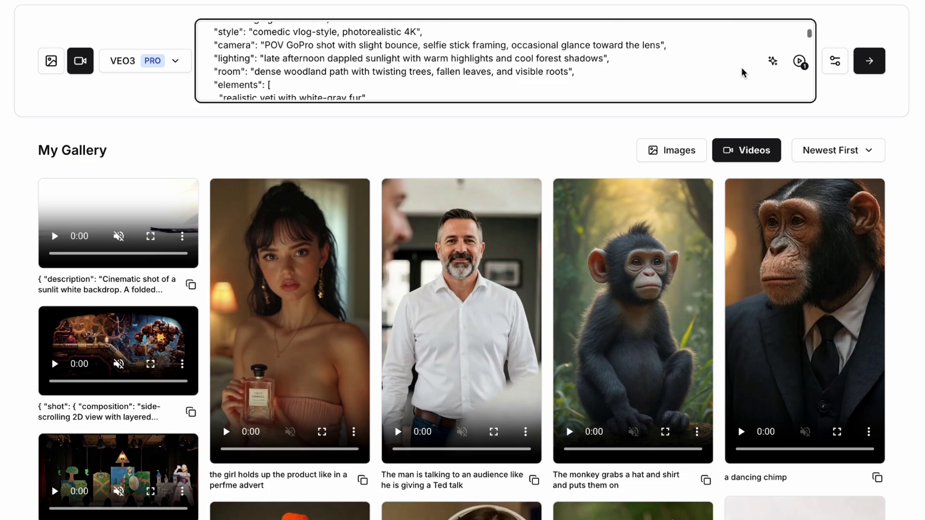
{"action": "scroll", "coordinate": [744, 73], "scroll_direction": "down", "scroll_amount": 2}
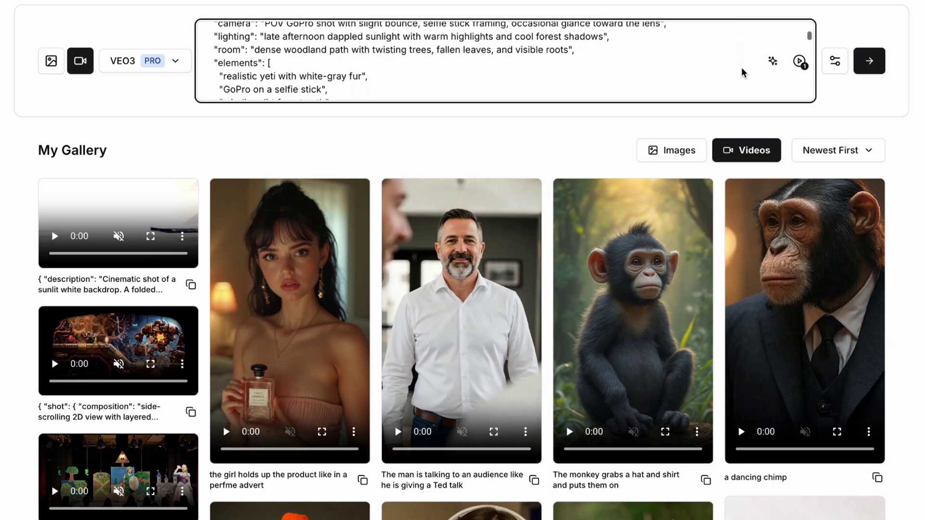
{"action": "scroll", "coordinate": [744, 73], "scroll_direction": "down", "scroll_amount": 2}
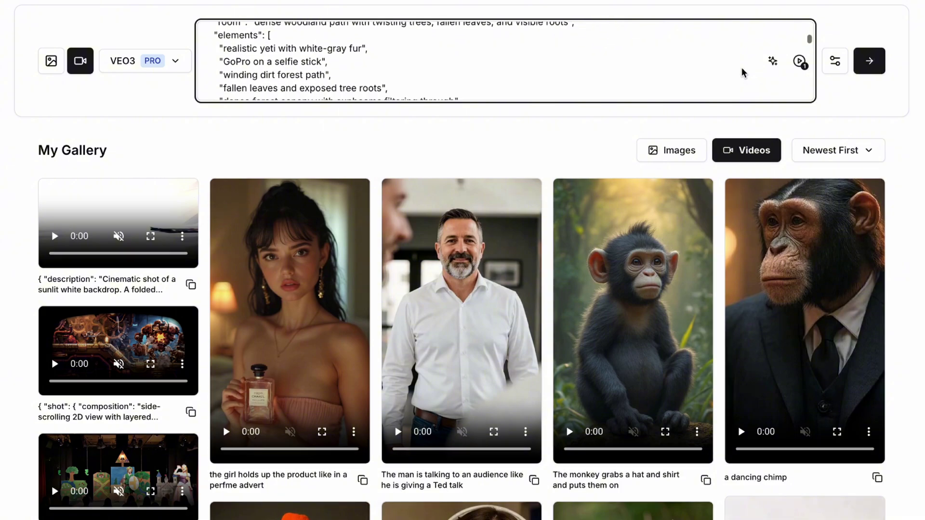
{"action": "scroll", "coordinate": [743, 74], "scroll_direction": "down", "scroll_amount": 4}
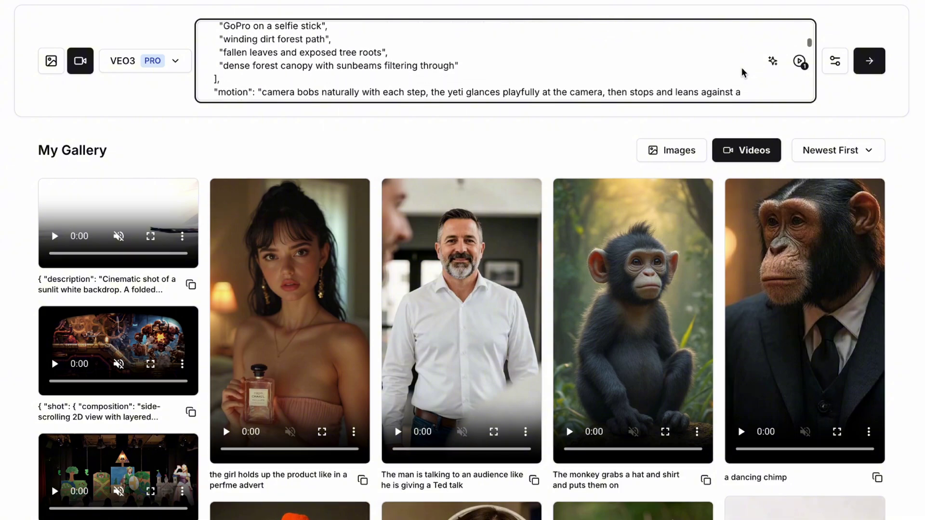
{"action": "scroll", "coordinate": [744, 74], "scroll_direction": "down", "scroll_amount": 5}
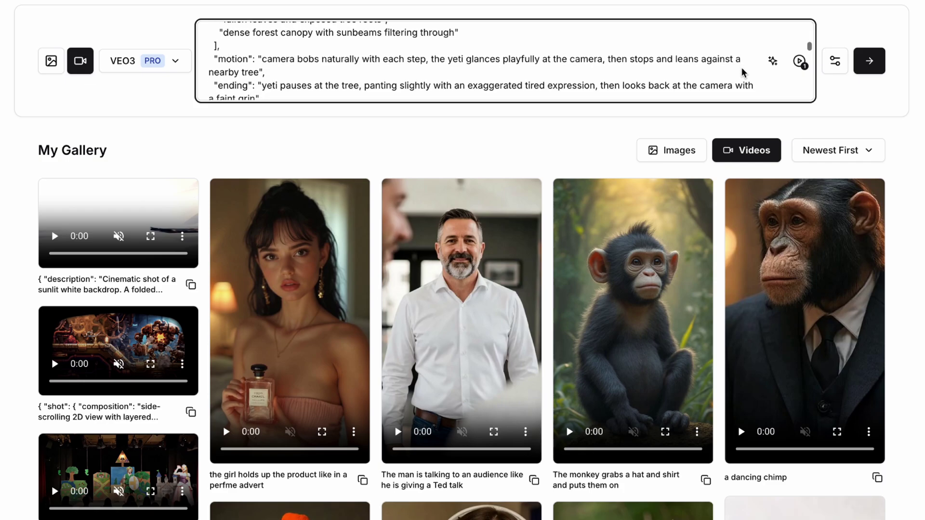
{"action": "scroll", "coordinate": [743, 73], "scroll_direction": "down", "scroll_amount": 1}
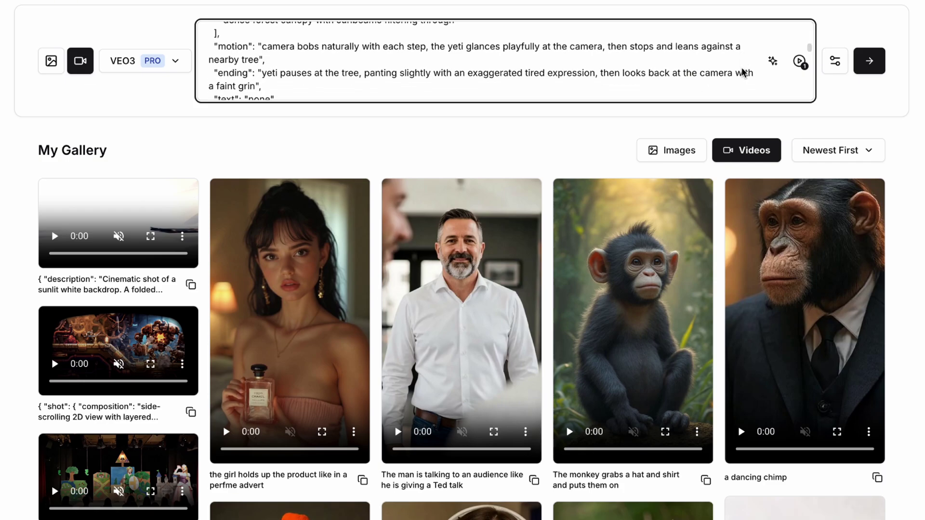
{"action": "scroll", "coordinate": [743, 74], "scroll_direction": "down", "scroll_amount": 1}
{"action": "scroll", "coordinate": [743, 73], "scroll_direction": "down", "scroll_amount": 1}
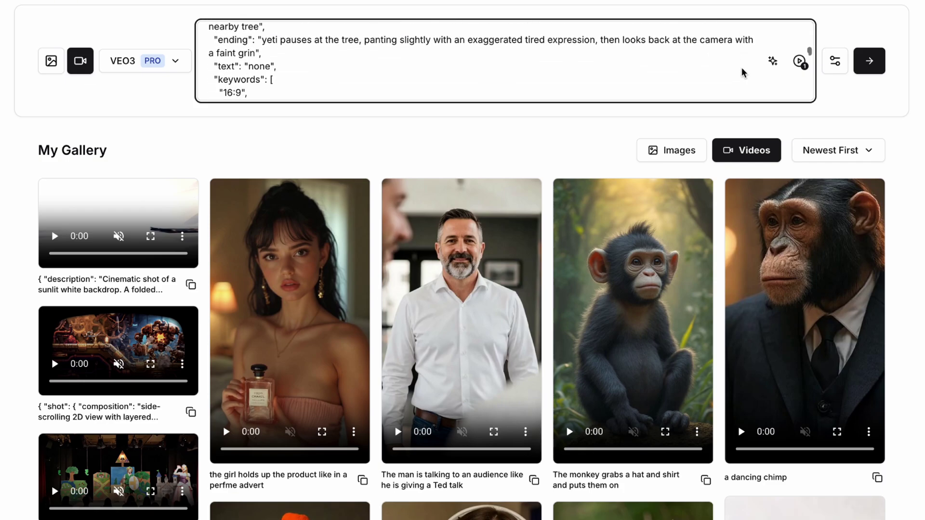
{"action": "scroll", "coordinate": [743, 74], "scroll_direction": "down", "scroll_amount": 2}
{"action": "scroll", "coordinate": [743, 73], "scroll_direction": "down", "scroll_amount": 2}
{"action": "scroll", "coordinate": [744, 74], "scroll_direction": "down", "scroll_amount": 3}
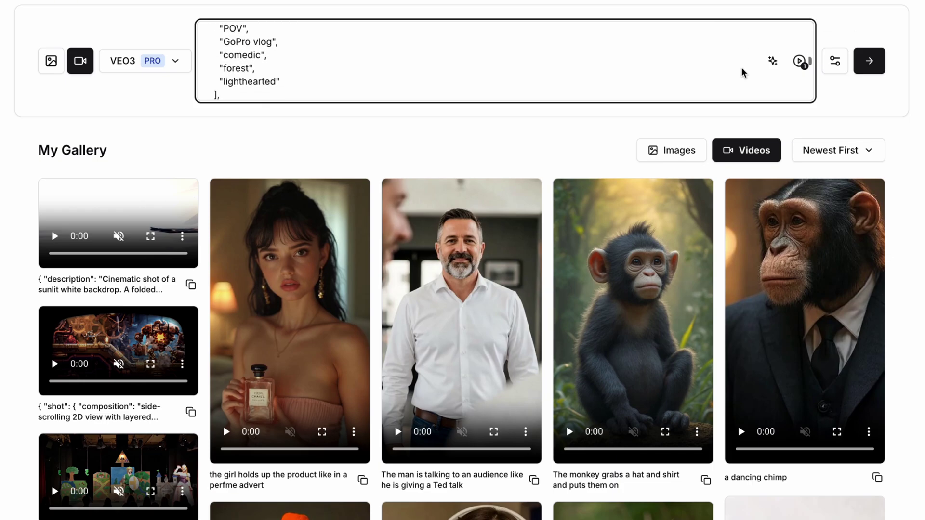
{"action": "scroll", "coordinate": [744, 73], "scroll_direction": "down", "scroll_amount": 3}
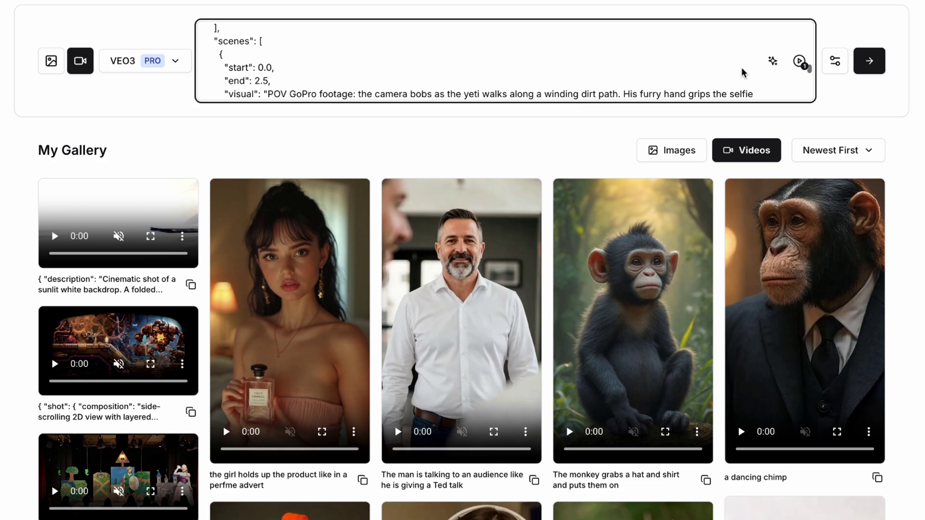
{"action": "scroll", "coordinate": [743, 73], "scroll_direction": "down", "scroll_amount": 1}
{"action": "scroll", "coordinate": [744, 73], "scroll_direction": "down", "scroll_amount": 1}
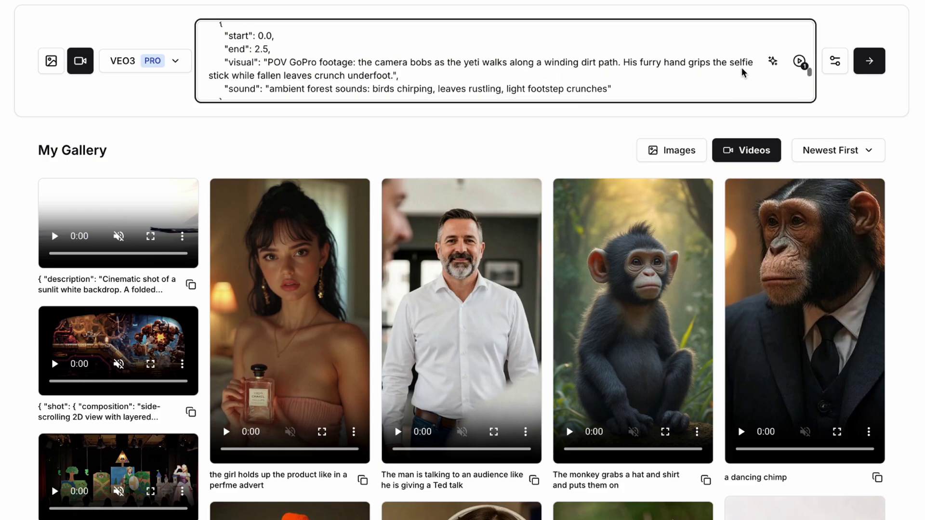
{"action": "scroll", "coordinate": [744, 74], "scroll_direction": "down", "scroll_amount": 1}
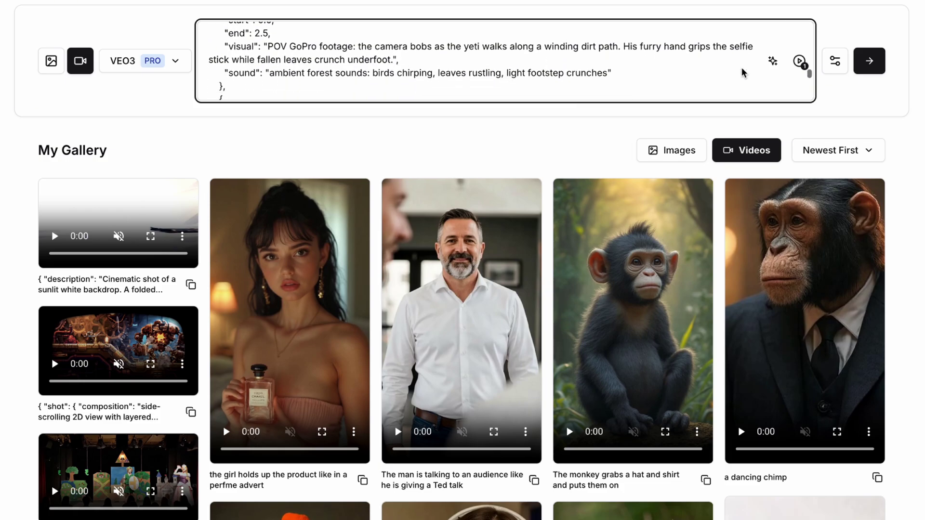
{"action": "scroll", "coordinate": [743, 74], "scroll_direction": "down", "scroll_amount": 1}
{"action": "scroll", "coordinate": [743, 73], "scroll_direction": "down", "scroll_amount": 2}
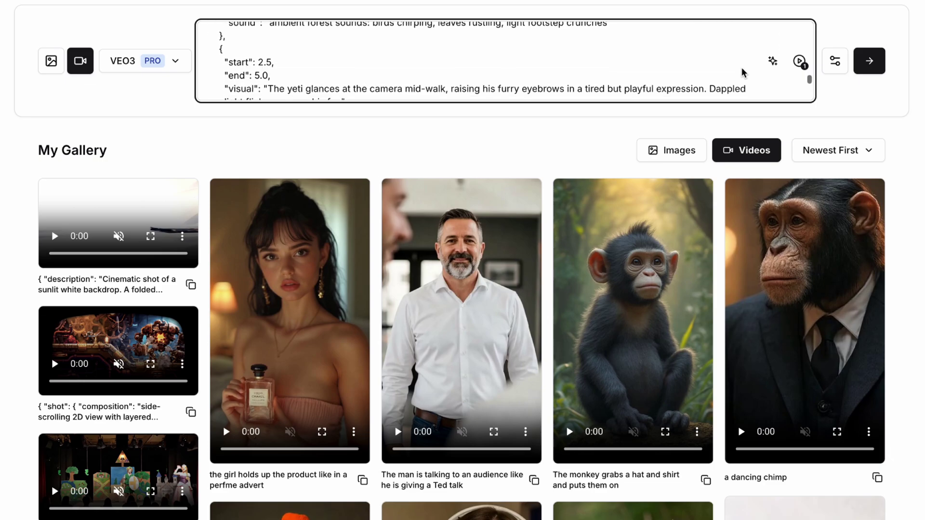
{"action": "scroll", "coordinate": [743, 74], "scroll_direction": "down", "scroll_amount": 3}
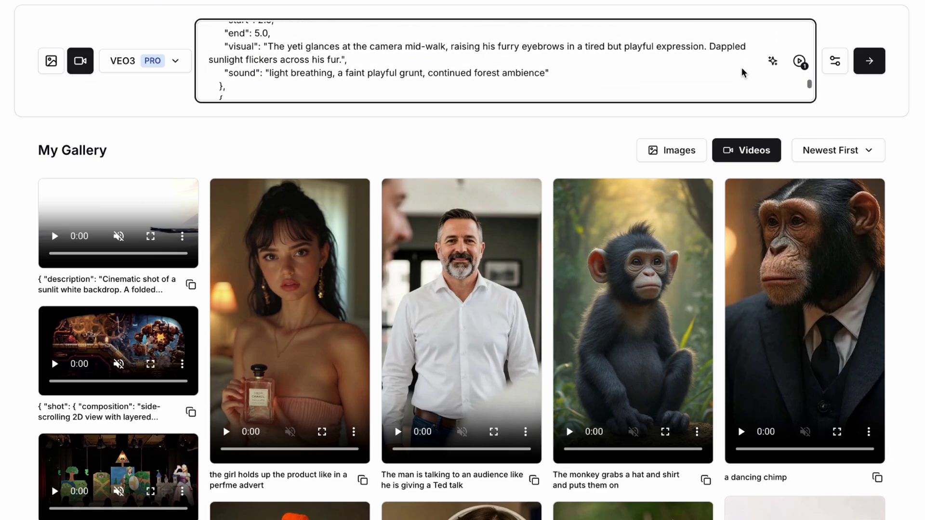
{"action": "scroll", "coordinate": [743, 73], "scroll_direction": "down", "scroll_amount": 5}
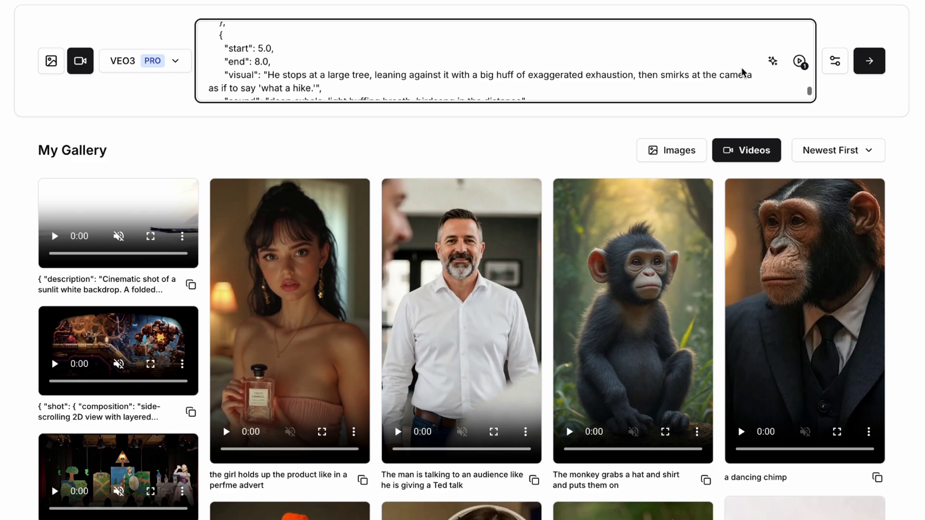
{"action": "scroll", "coordinate": [743, 73], "scroll_direction": "down", "scroll_amount": 3}
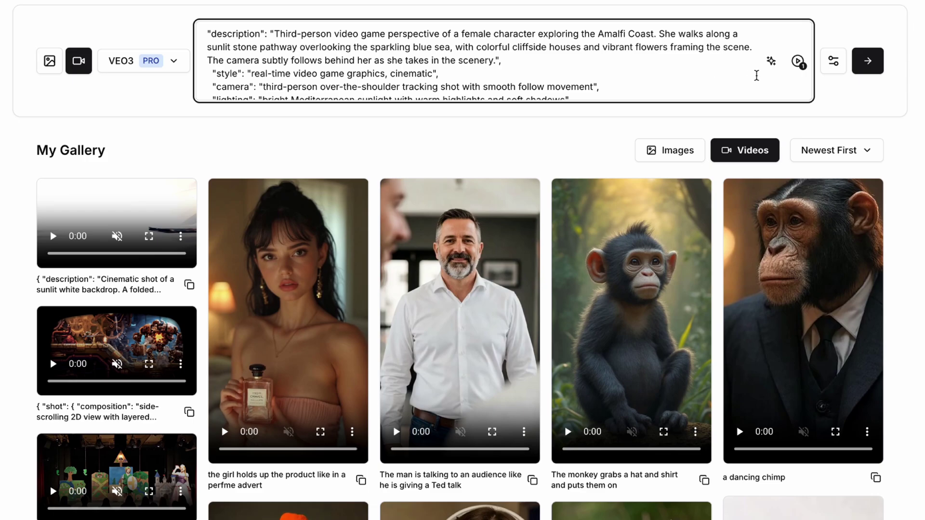
{"action": "scroll", "coordinate": [756, 75], "scroll_direction": "down", "scroll_amount": 2}
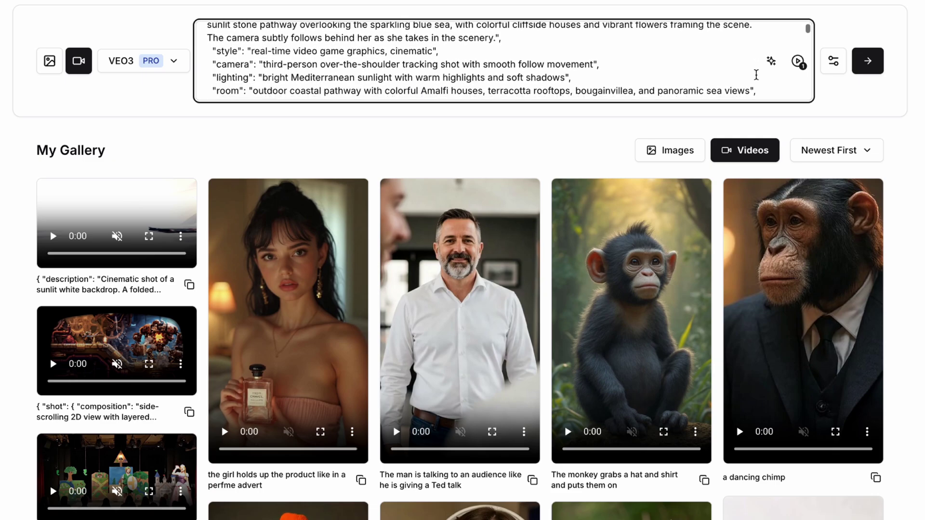
{"action": "scroll", "coordinate": [756, 74], "scroll_direction": "down", "scroll_amount": 1}
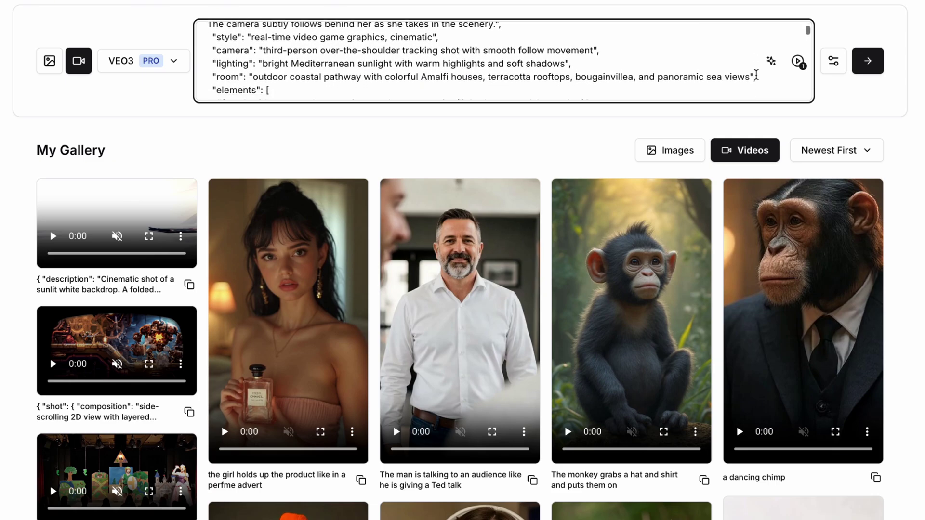
{"action": "scroll", "coordinate": [756, 75], "scroll_direction": "down", "scroll_amount": 1}
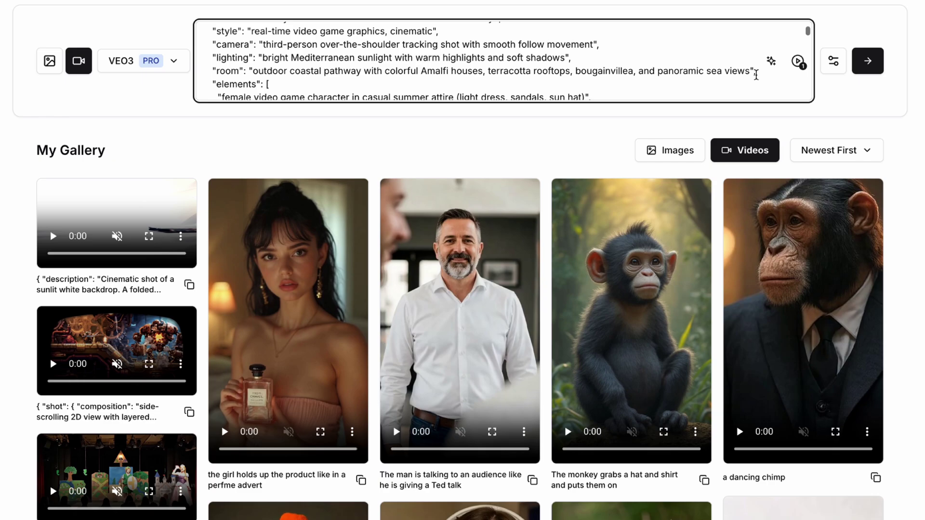
{"action": "scroll", "coordinate": [756, 74], "scroll_direction": "down", "scroll_amount": 1}
{"action": "scroll", "coordinate": [756, 74], "scroll_direction": "down", "scroll_amount": 2}
{"action": "scroll", "coordinate": [756, 75], "scroll_direction": "down", "scroll_amount": 2}
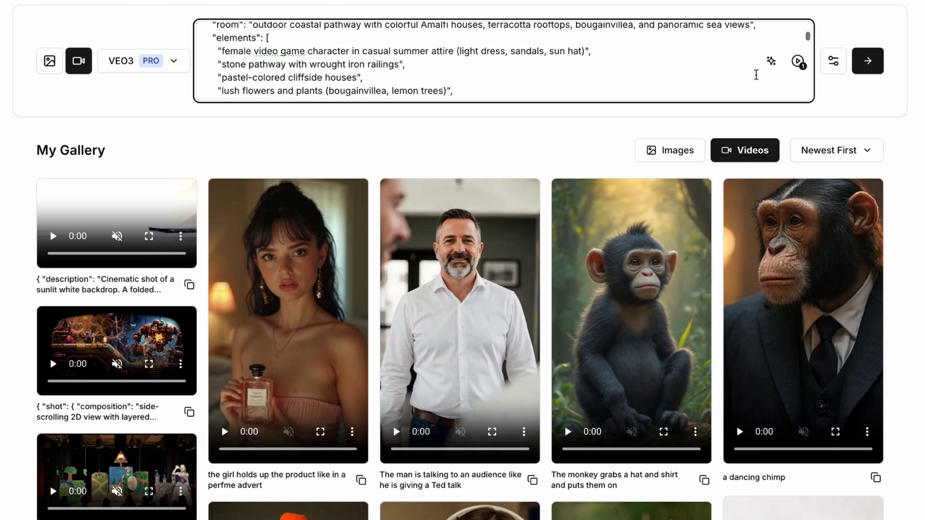
{"action": "scroll", "coordinate": [756, 74], "scroll_direction": "down", "scroll_amount": 3}
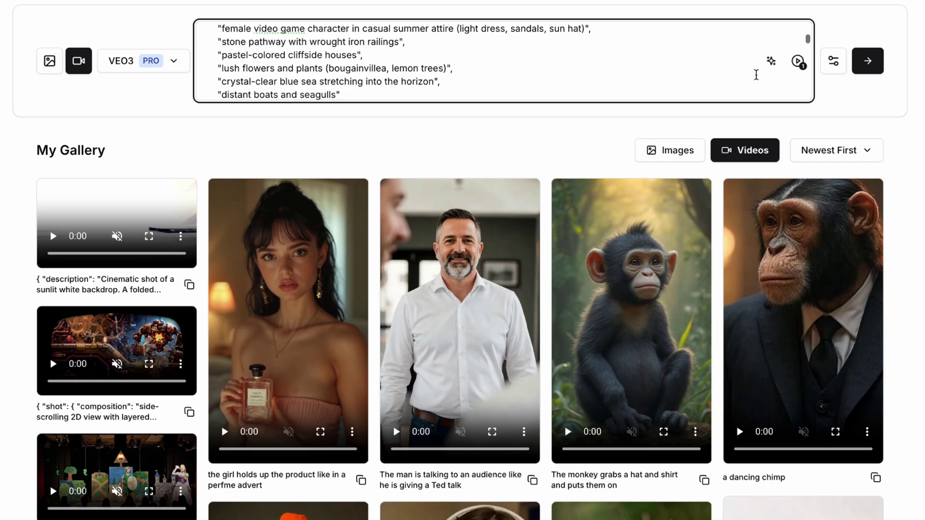
{"action": "scroll", "coordinate": [756, 75], "scroll_direction": "down", "scroll_amount": 1}
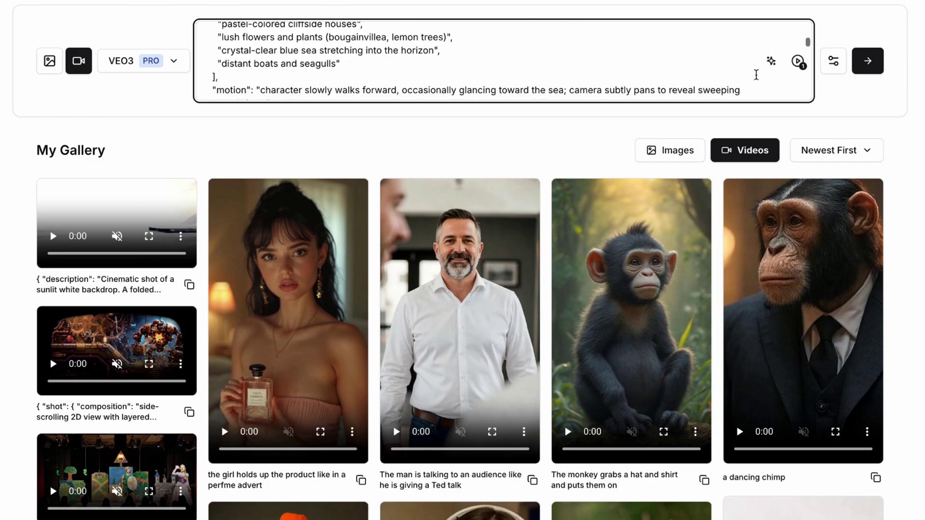
{"action": "scroll", "coordinate": [756, 75], "scroll_direction": "down", "scroll_amount": 5}
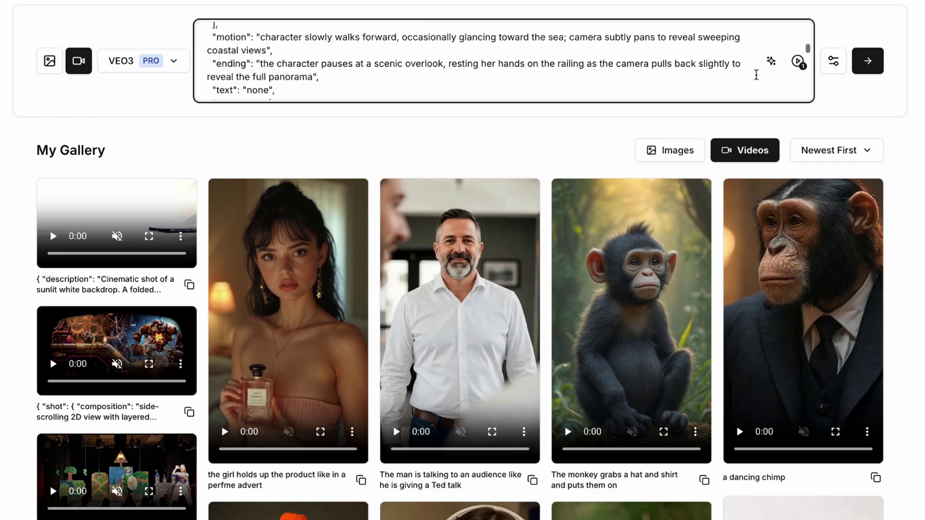
{"action": "scroll", "coordinate": [756, 75], "scroll_direction": "down", "scroll_amount": 3}
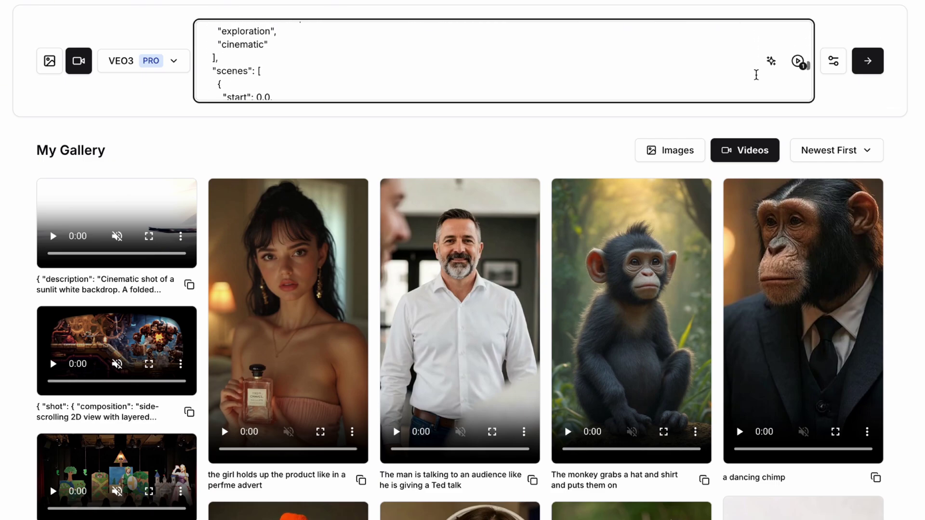
{"action": "scroll", "coordinate": [756, 75], "scroll_direction": "down", "scroll_amount": 4}
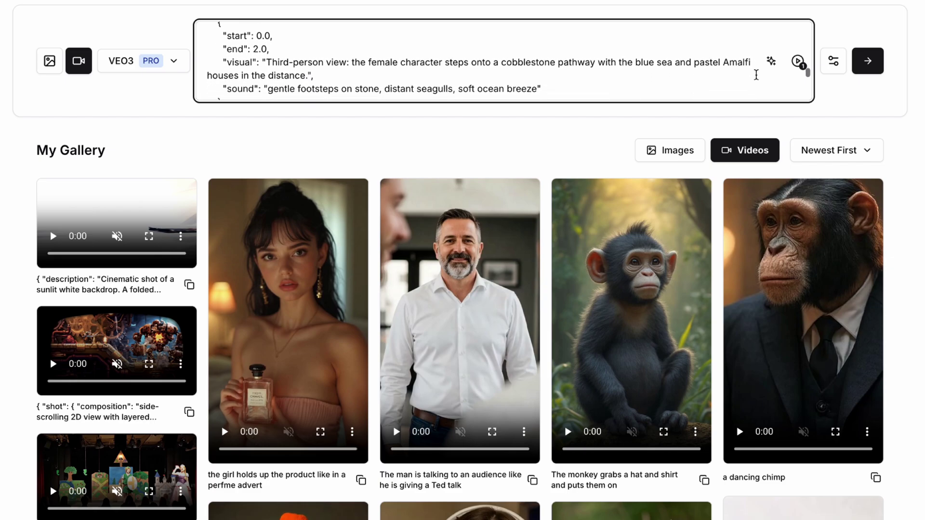
{"action": "scroll", "coordinate": [756, 75], "scroll_direction": "down", "scroll_amount": 4}
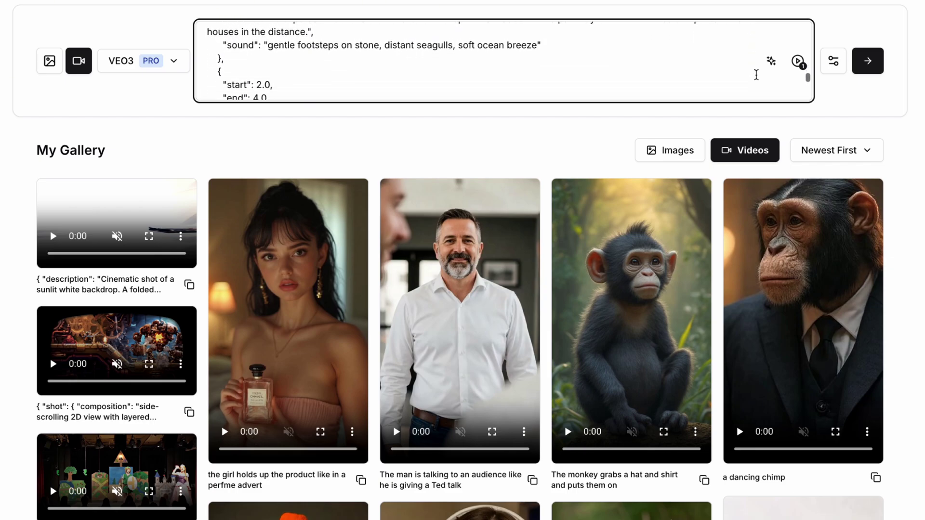
{"action": "scroll", "coordinate": [756, 74], "scroll_direction": "down", "scroll_amount": 5}
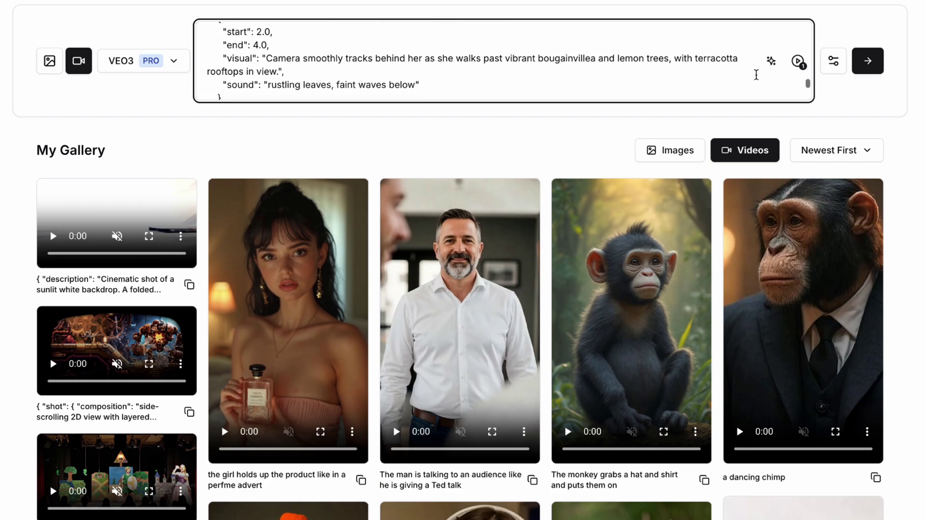